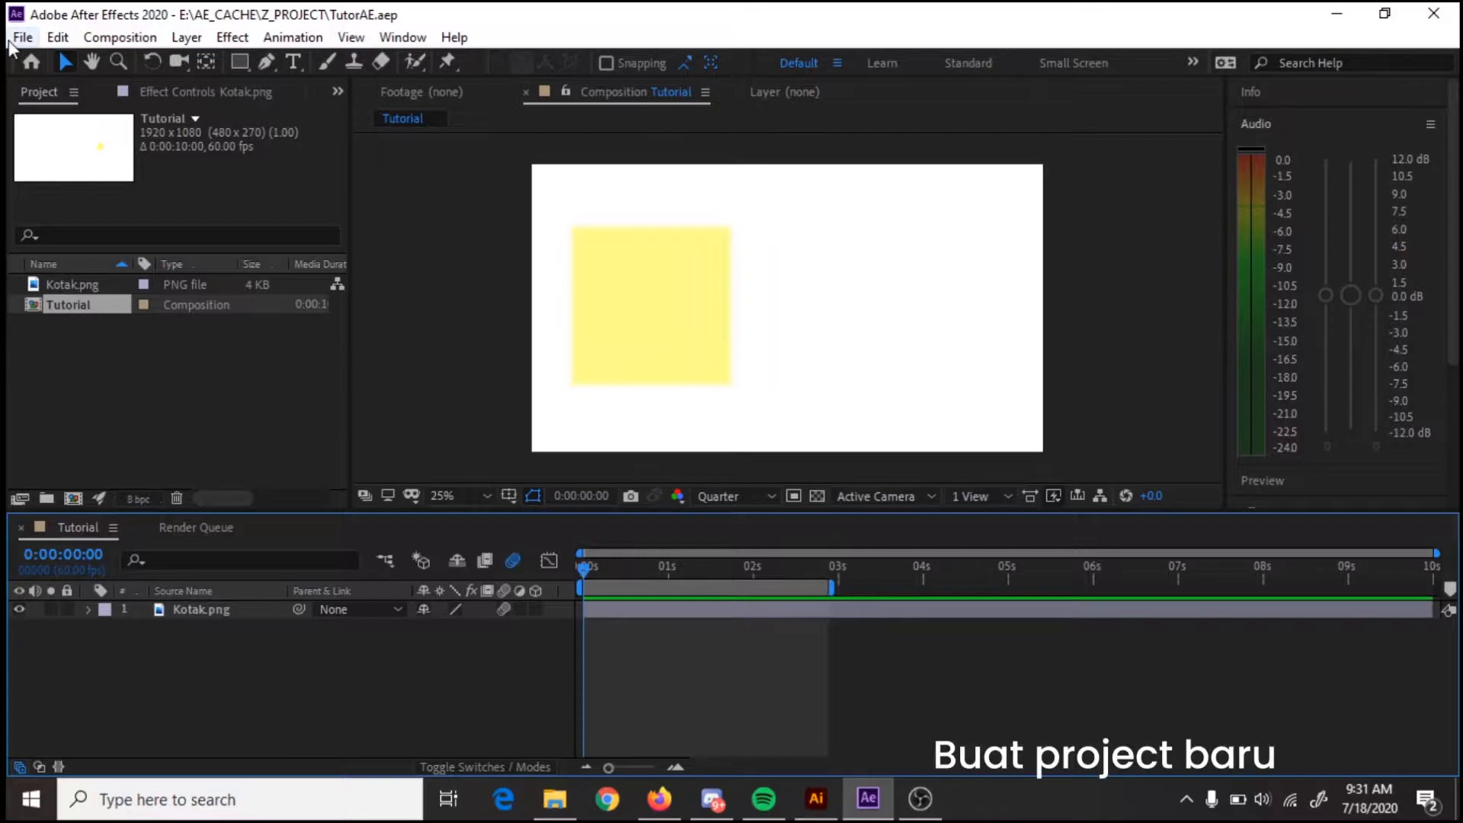
- Start a new project and create a 1920 x 1080 composition at 25 frames per second with a white background
{"action": "mouse_move", "coordinate": [275, 65]}
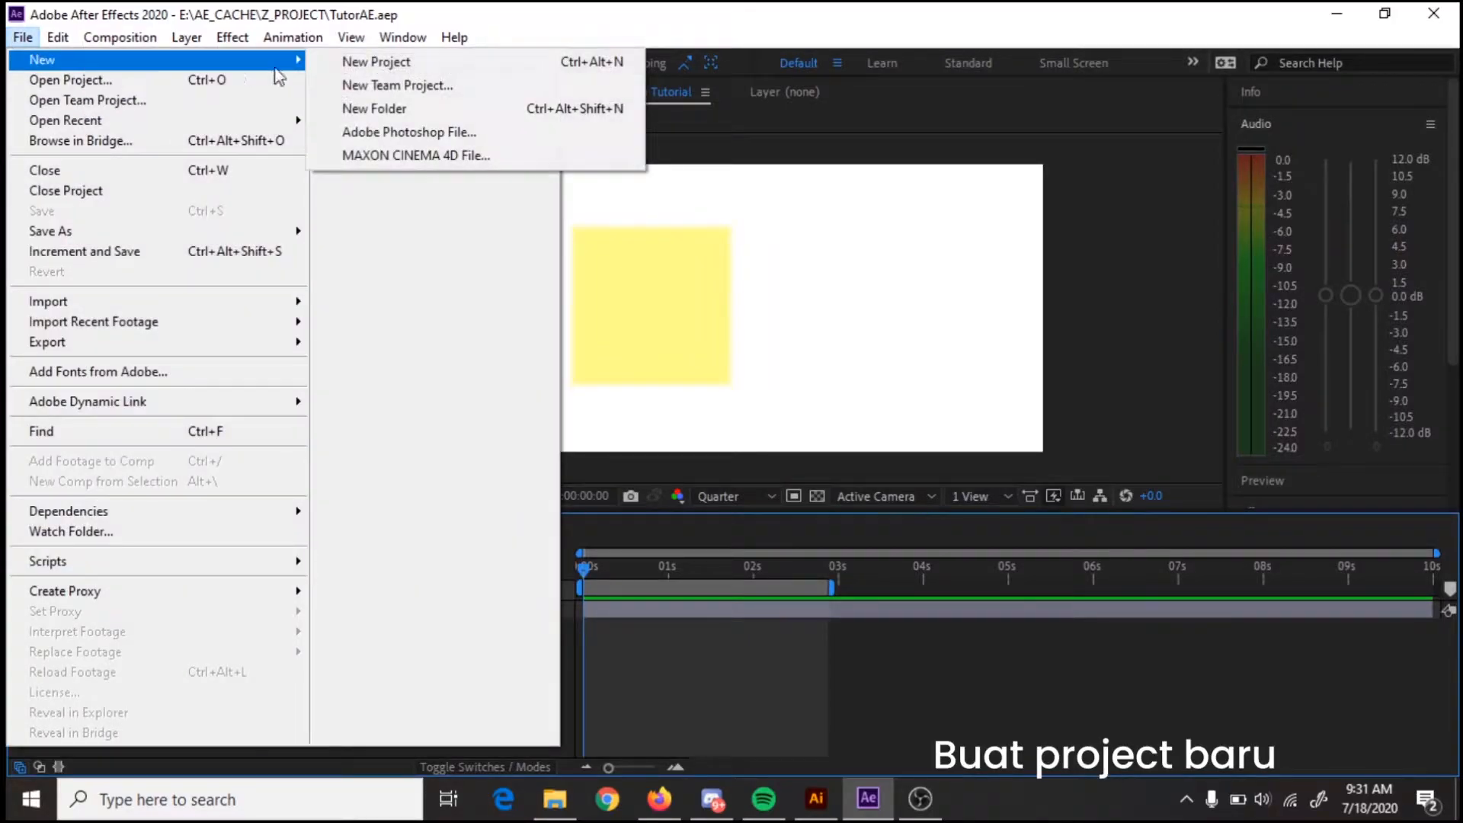
{"action": "left_click", "coordinate": [430, 67]}
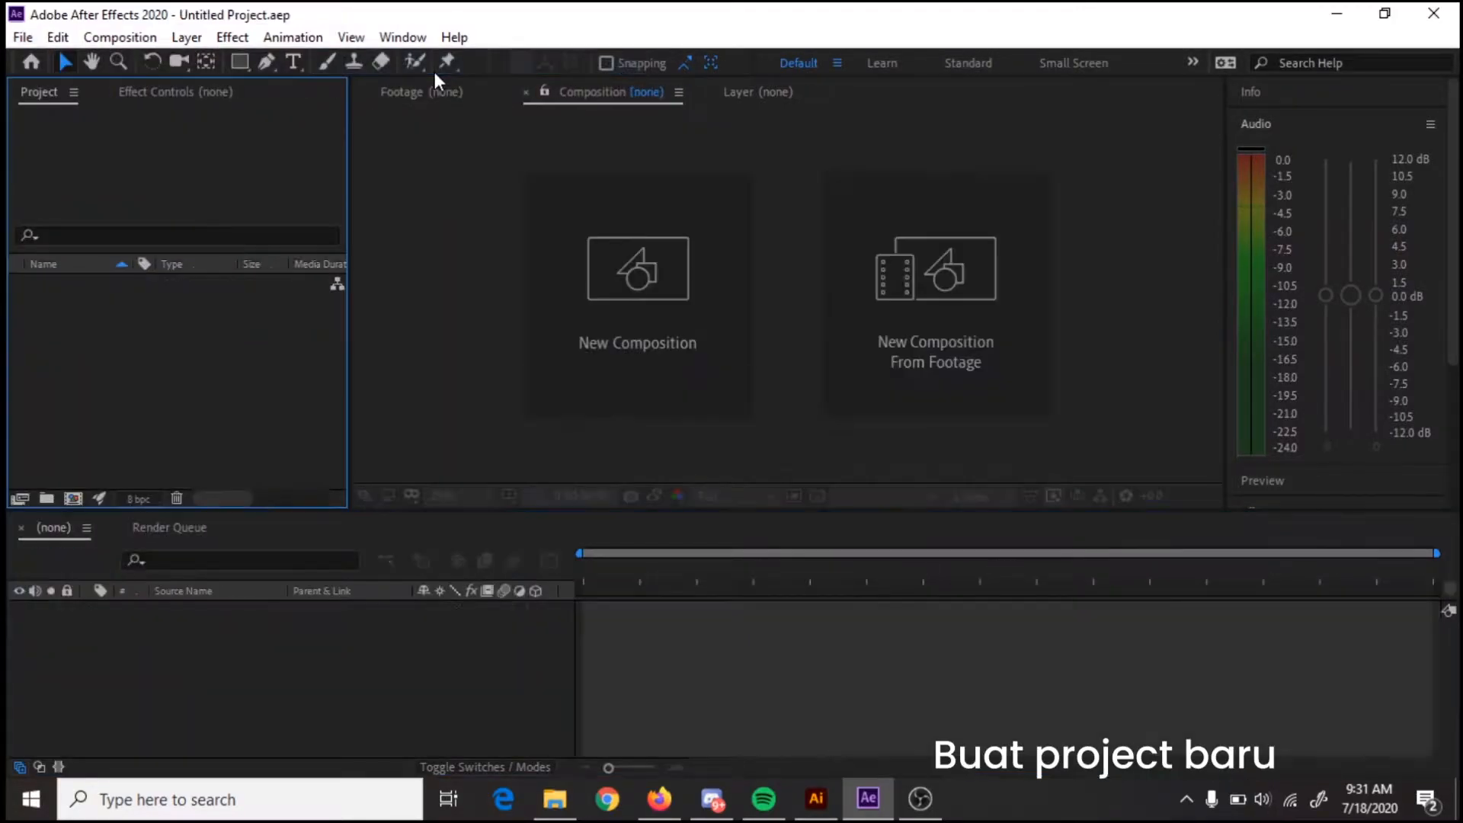
{"action": "left_click", "coordinate": [647, 354]}
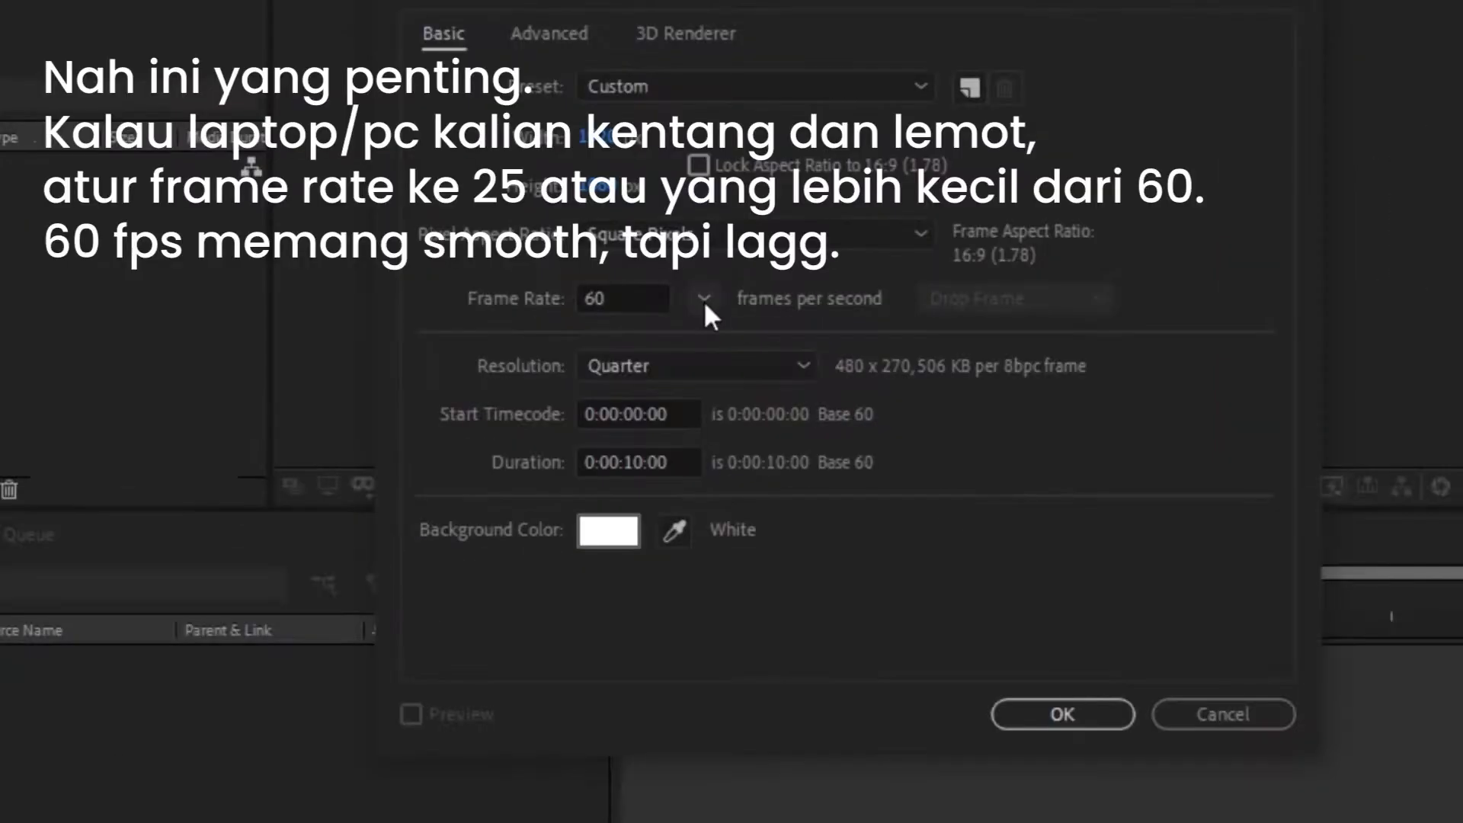
{"action": "left_click", "coordinate": [637, 371]}
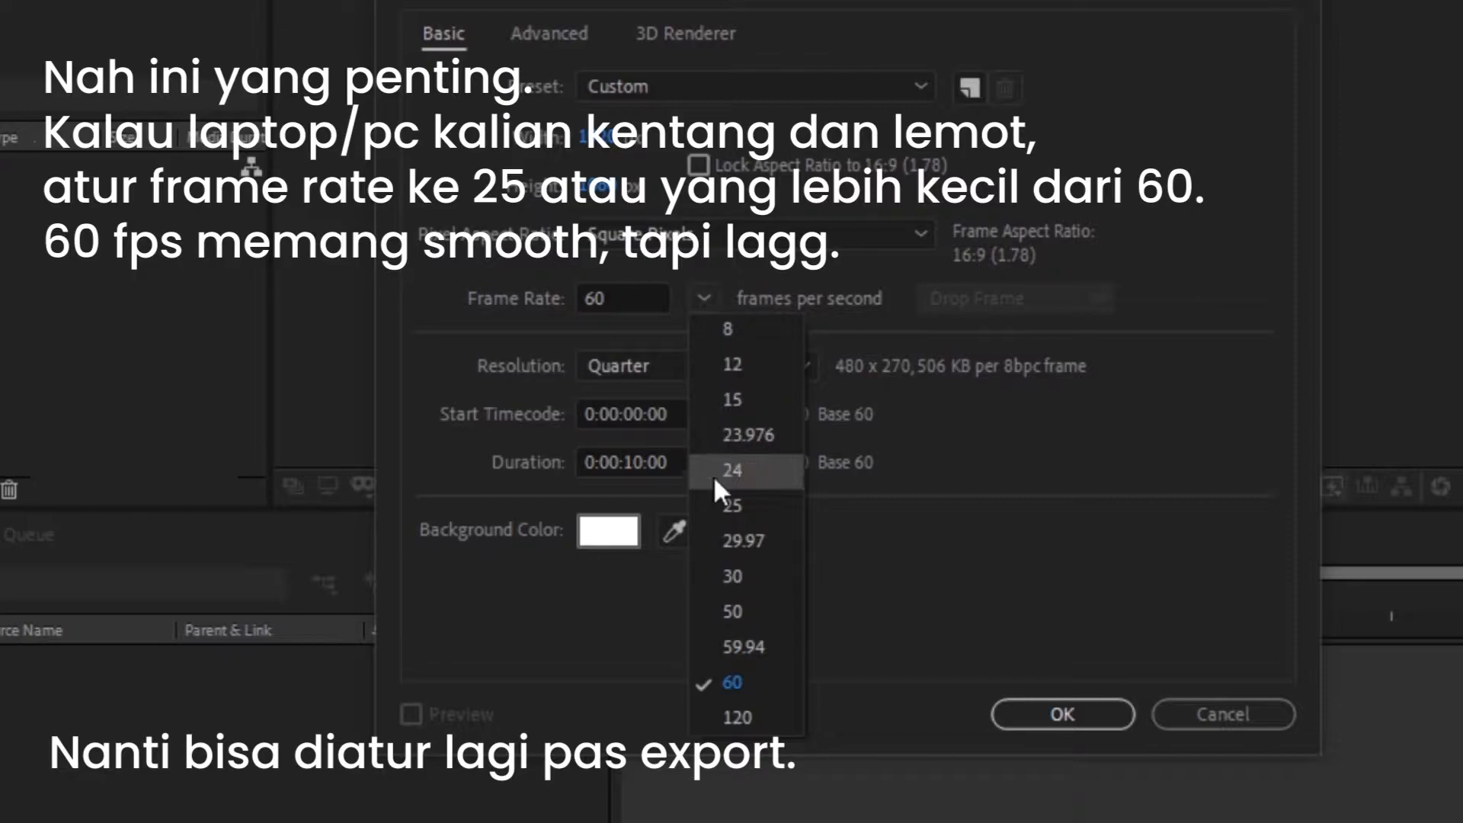
{"action": "left_click", "coordinate": [718, 501]}
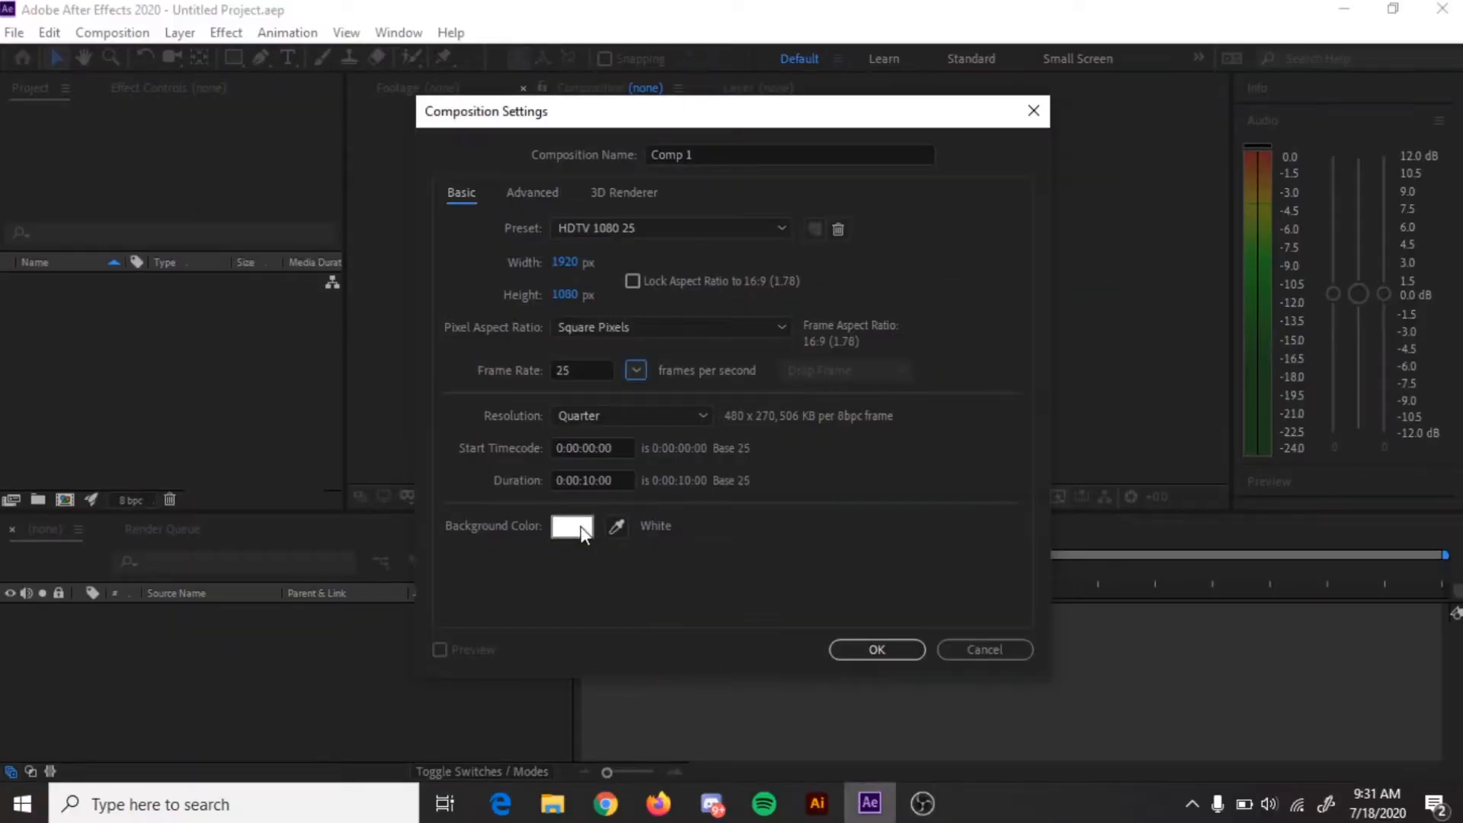
{"action": "left_click", "coordinate": [621, 531]}
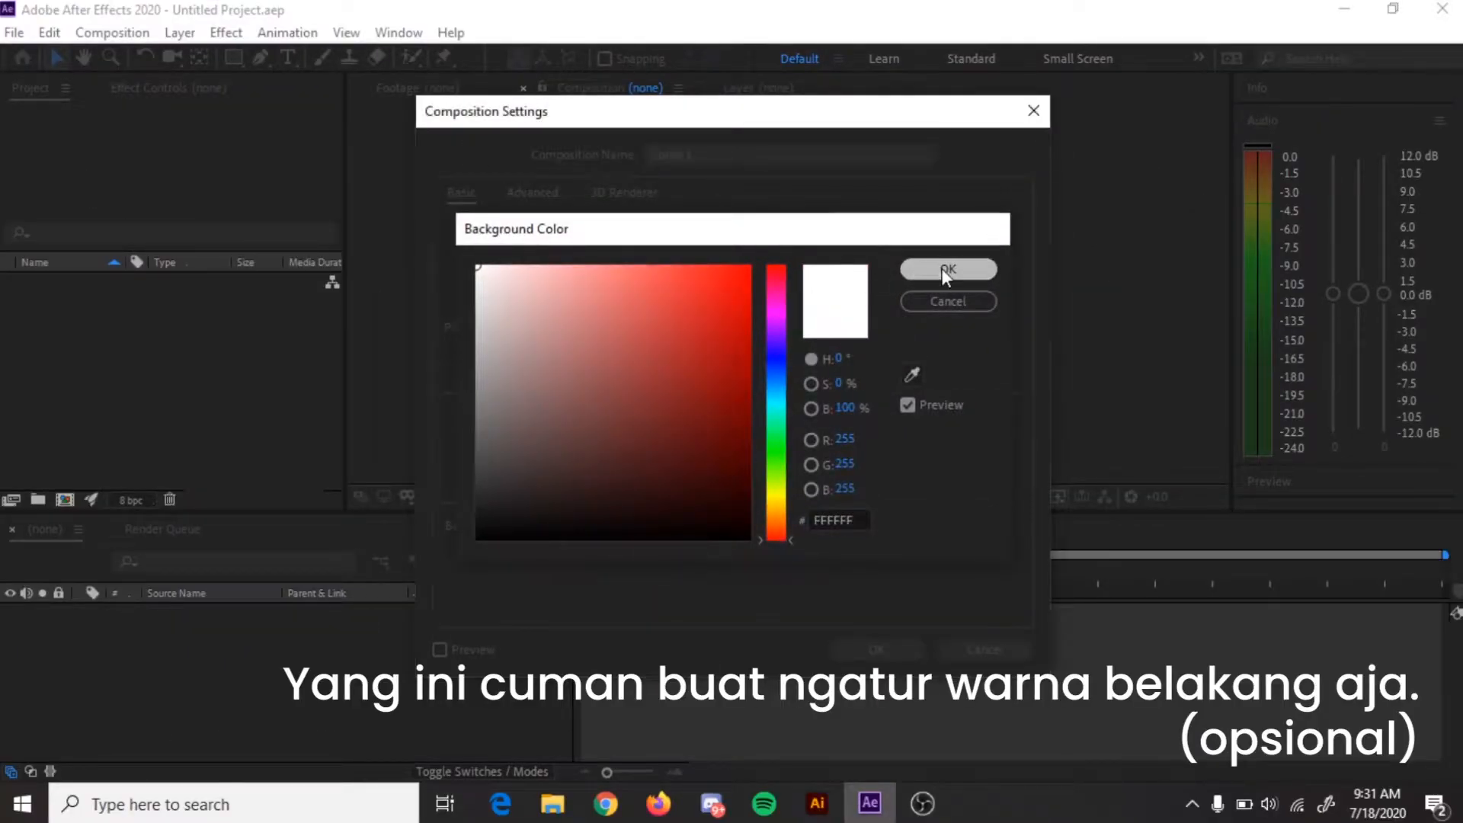
{"action": "left_click", "coordinate": [944, 269]}
{"action": "left_click", "coordinate": [861, 643]}
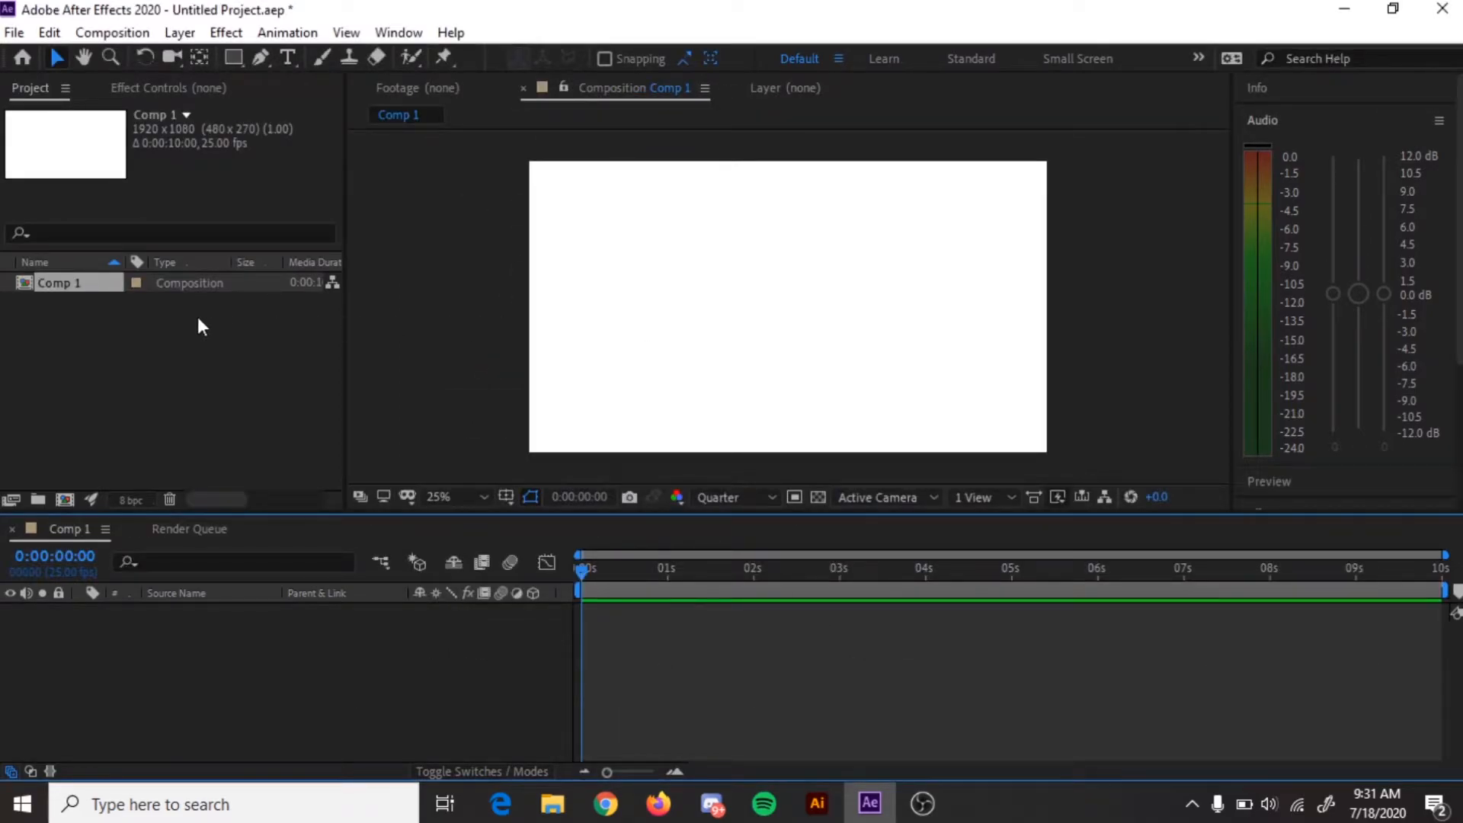
- Import Kotak.png into the project and add it as a layer of Comp 1 starting at 0 seconds
{"action": "left_click", "coordinate": [552, 803]}
{"action": "left_click_drag", "start_coordinate": [1040, 327], "coordinate": [145, 385]}
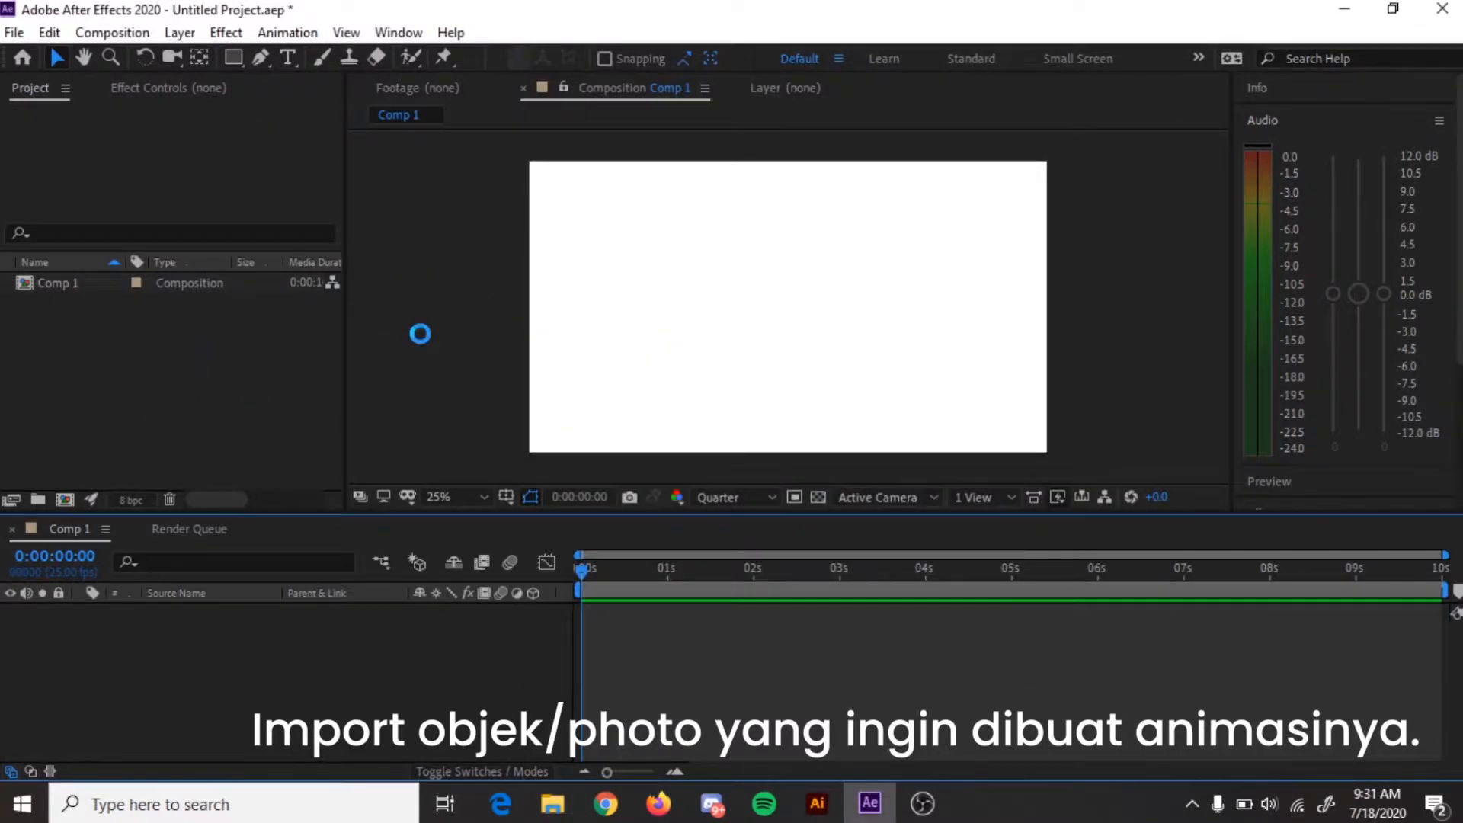
{"action": "left_click", "coordinate": [832, 811]}
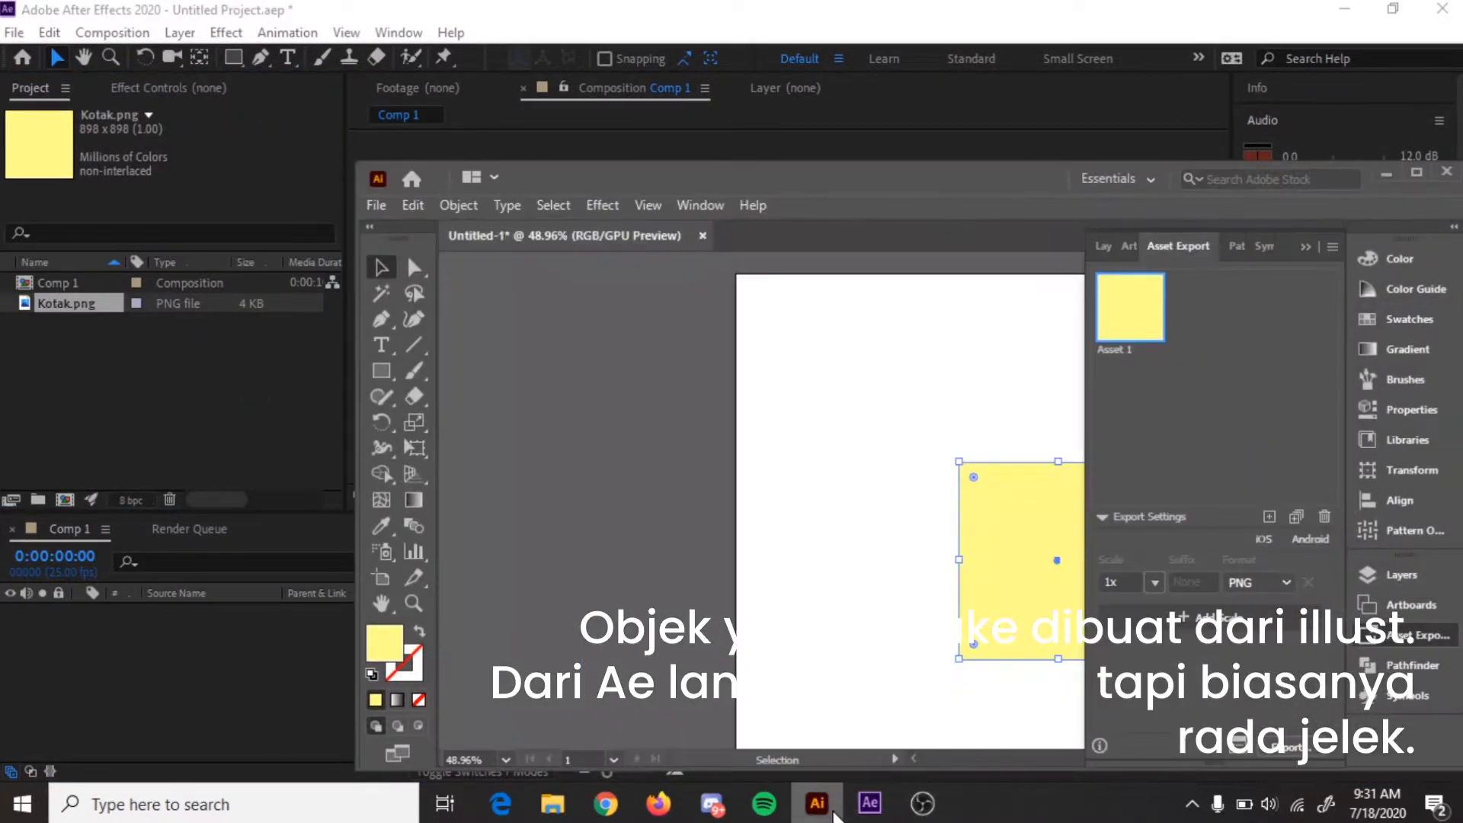
{"action": "left_click", "coordinate": [833, 812]}
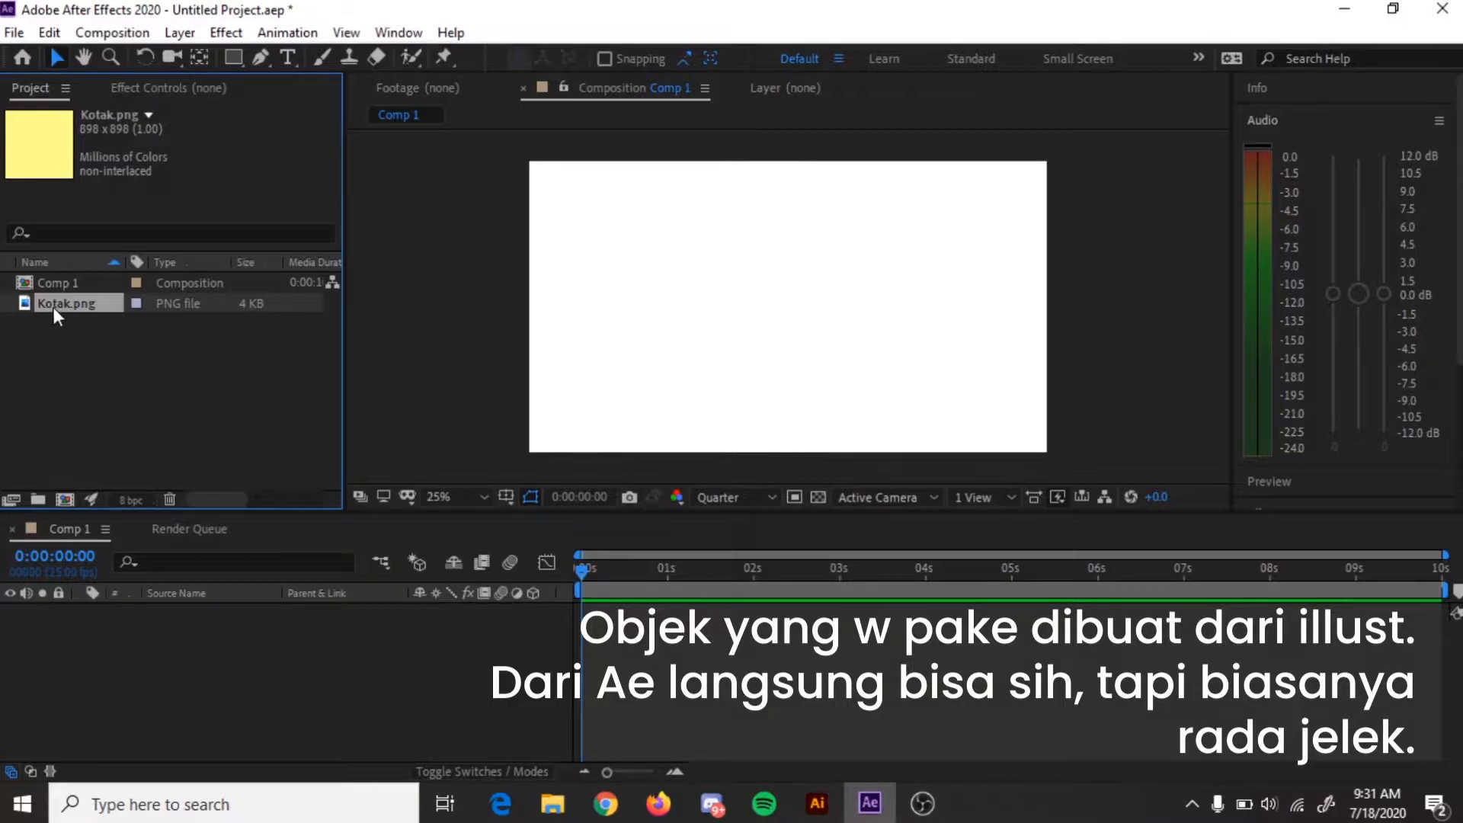
{"action": "left_click_drag", "start_coordinate": [774, 702], "coordinate": [771, 705]}
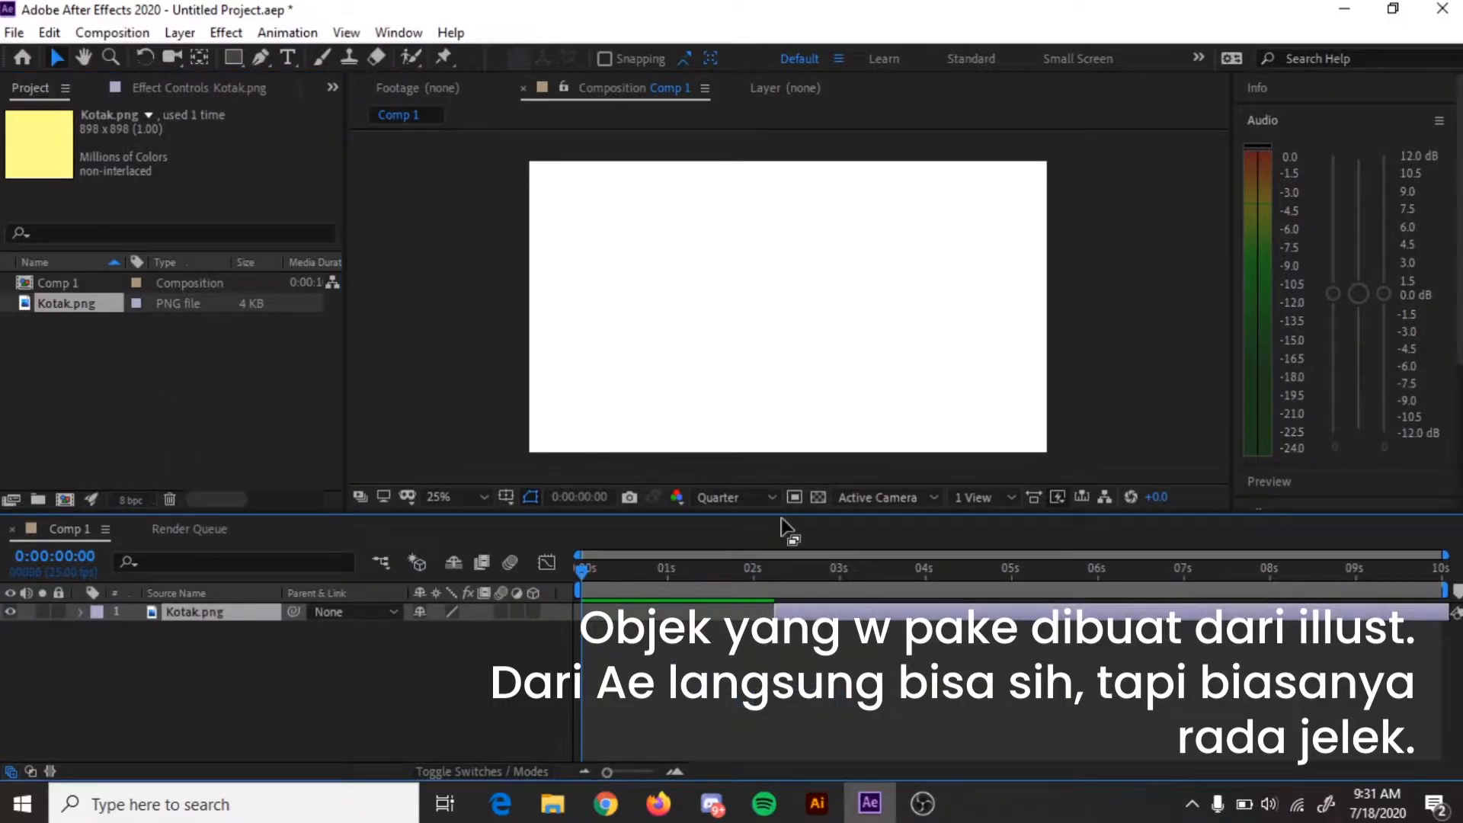
- Switch the composition's preview resolution to Full and back to Quarter
{"action": "left_click", "coordinate": [770, 497]}
{"action": "left_click", "coordinate": [738, 547]}
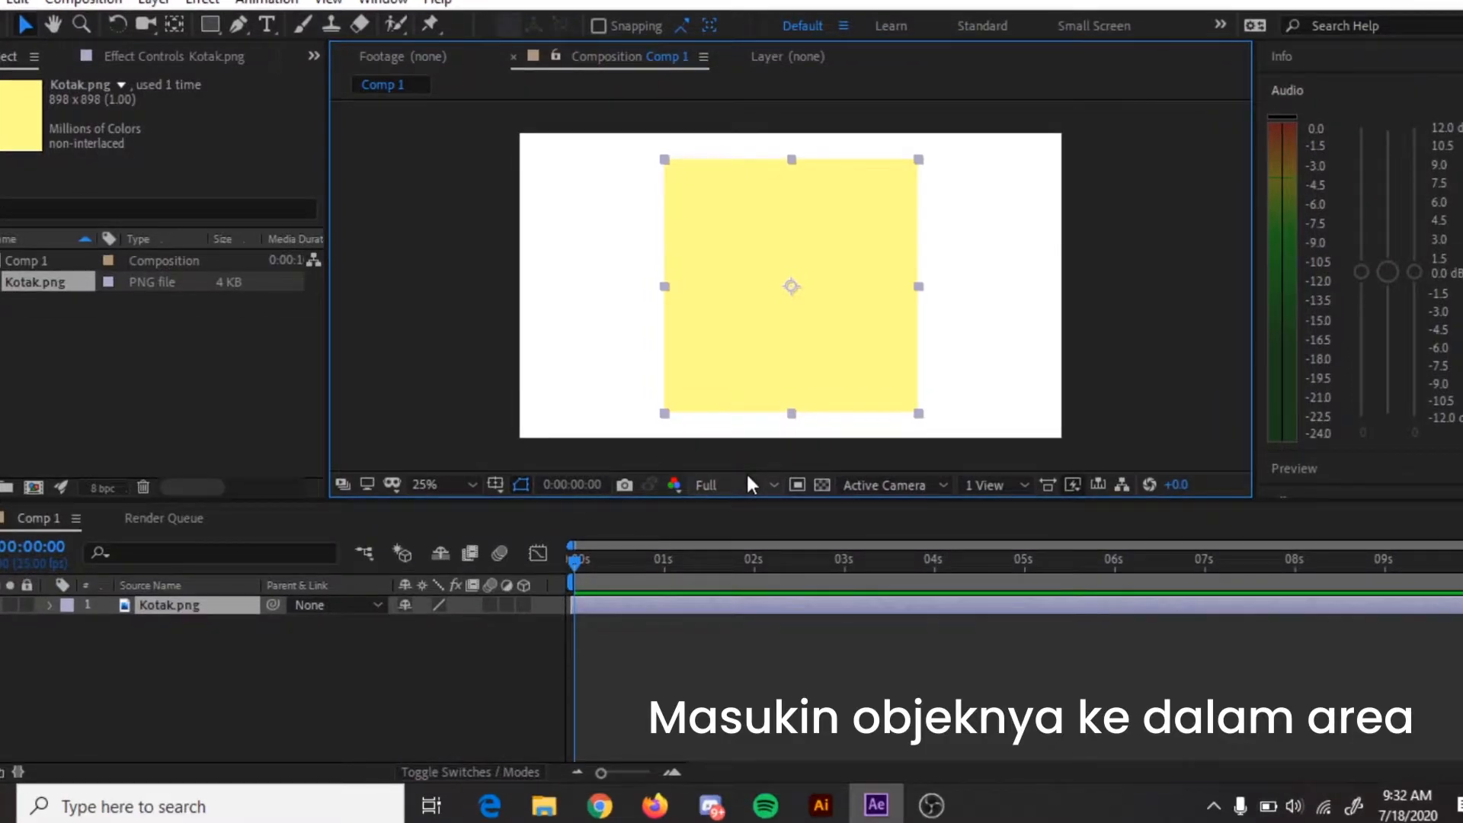
{"action": "left_click", "coordinate": [747, 485]}
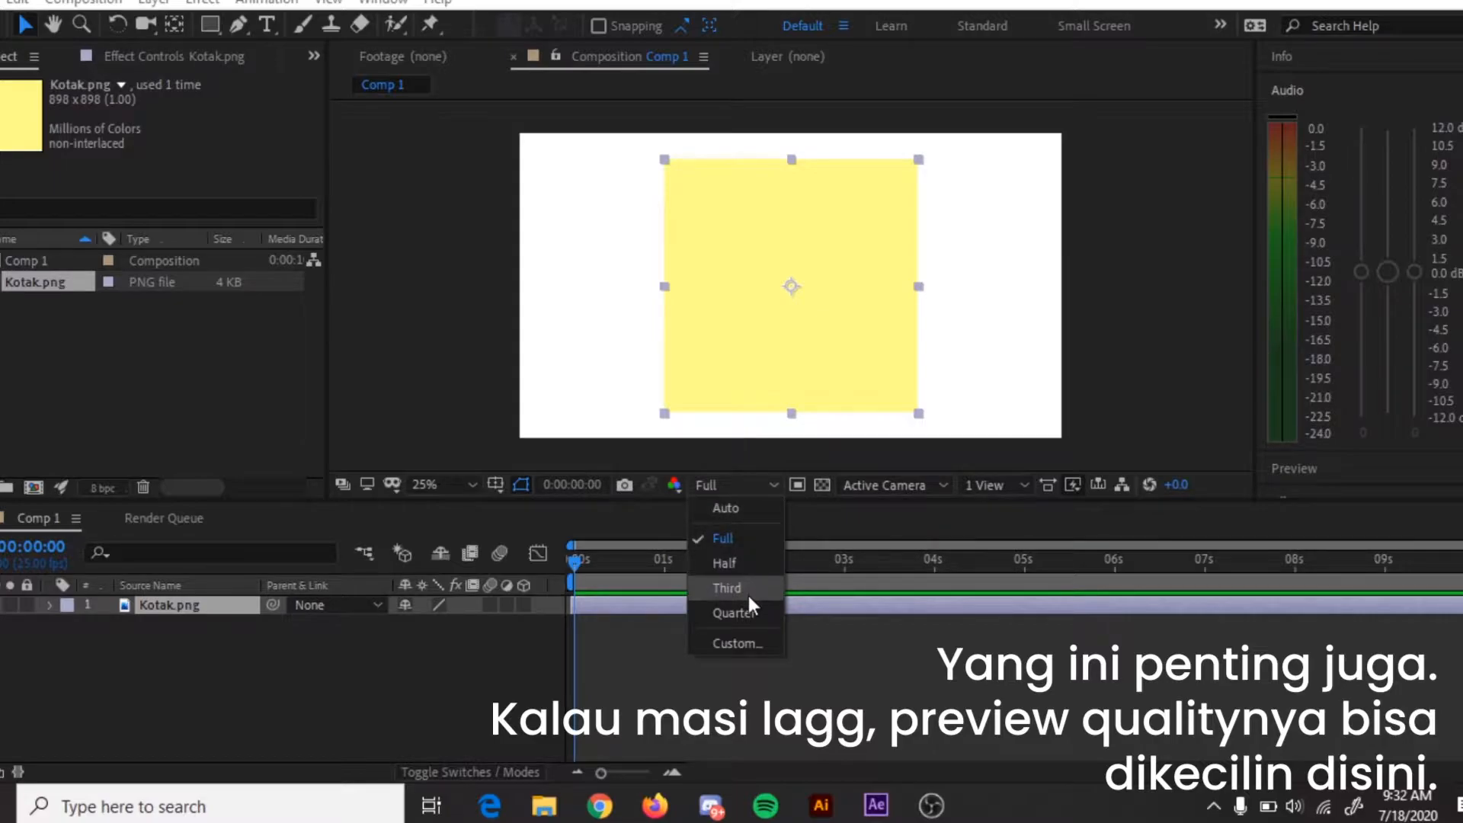
{"action": "left_click", "coordinate": [749, 604]}
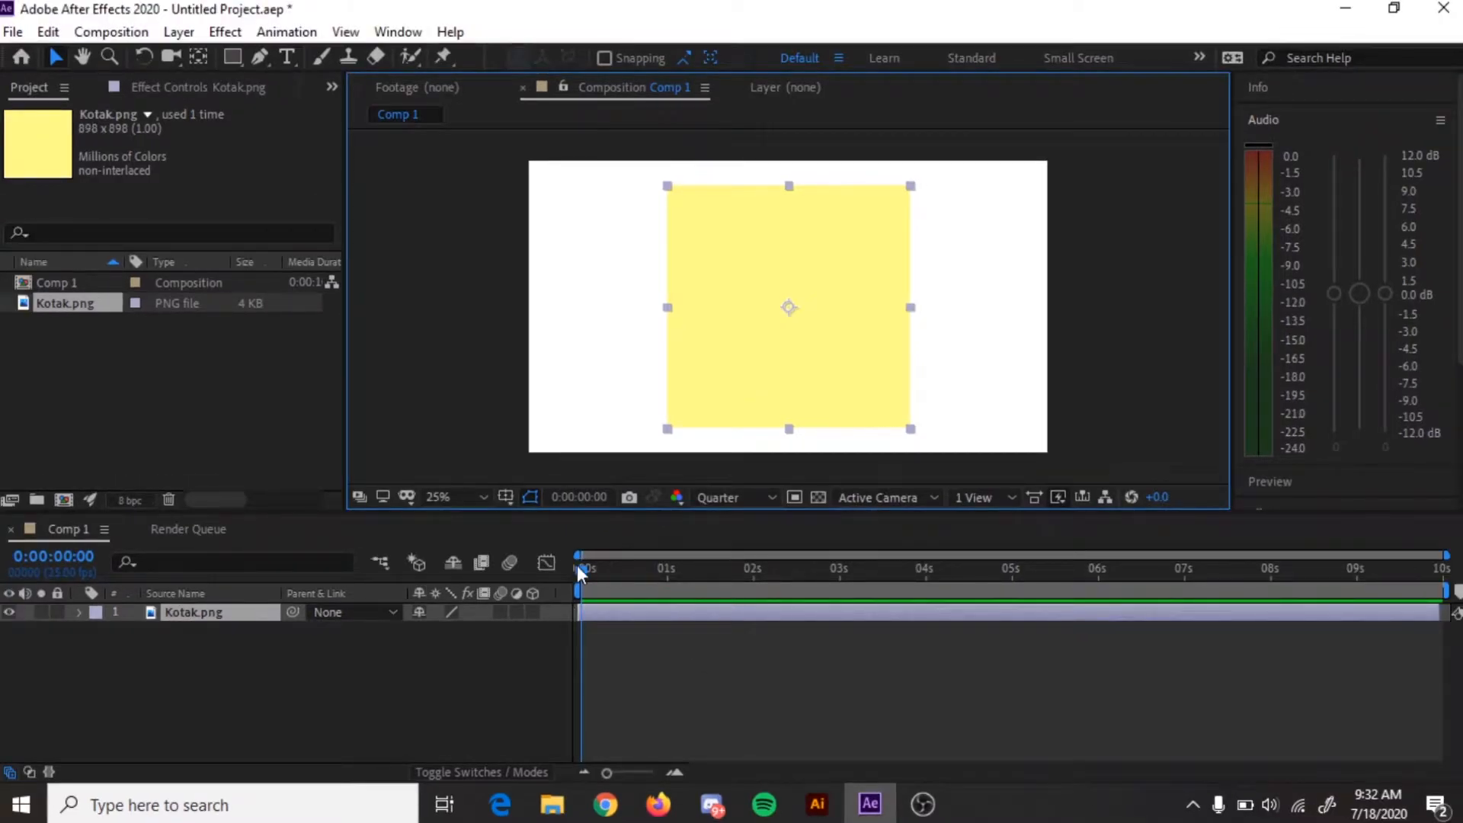
- Scale the yellow square down proportionally and place it in the left part of the composition at about 392, 544
{"action": "left_click_drag", "start_coordinate": [578, 570], "coordinate": [187, 638]}
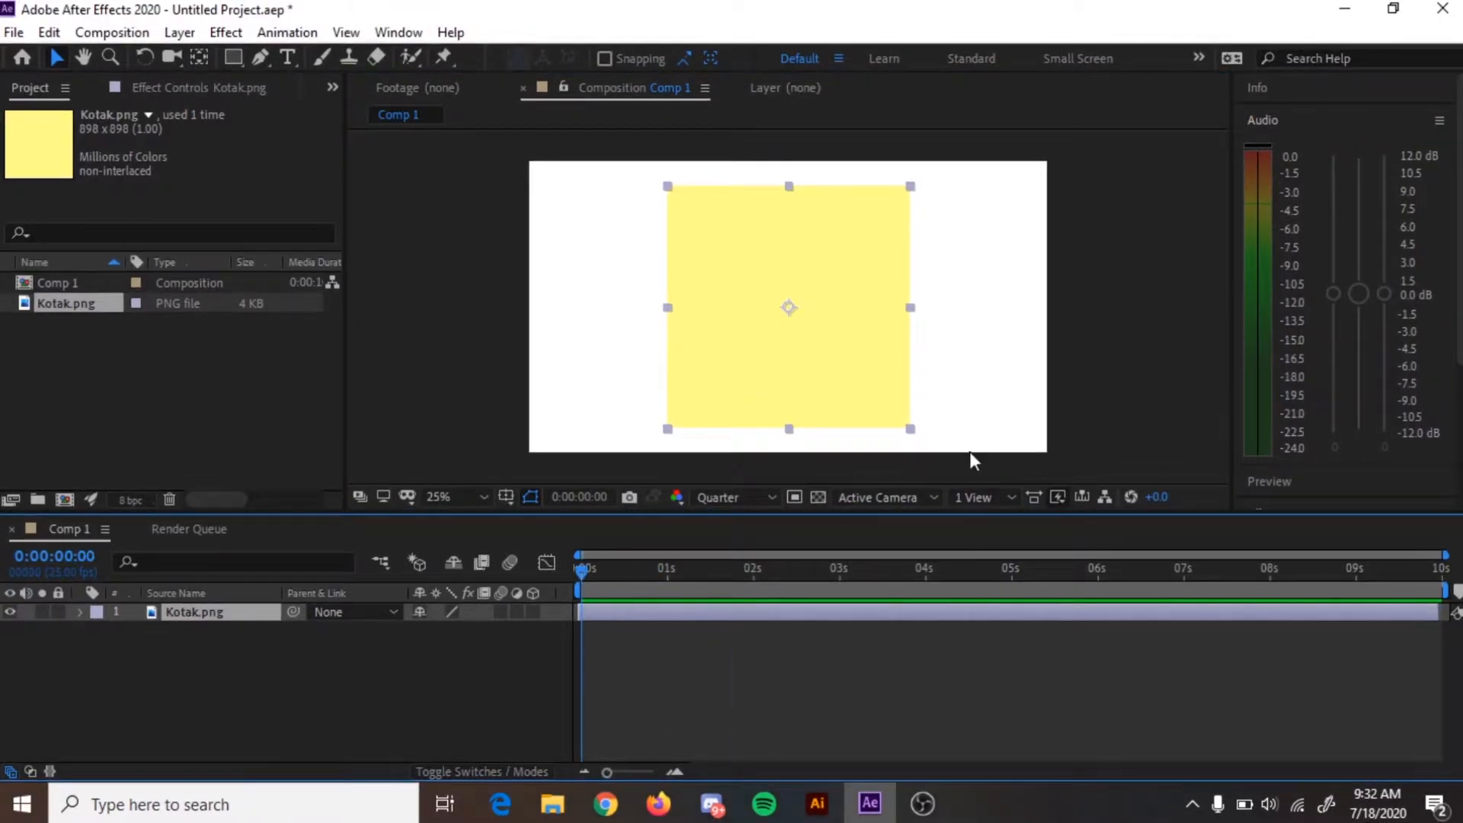
{"action": "left_click_drag", "start_coordinate": [910, 430], "coordinate": [683, 360]}
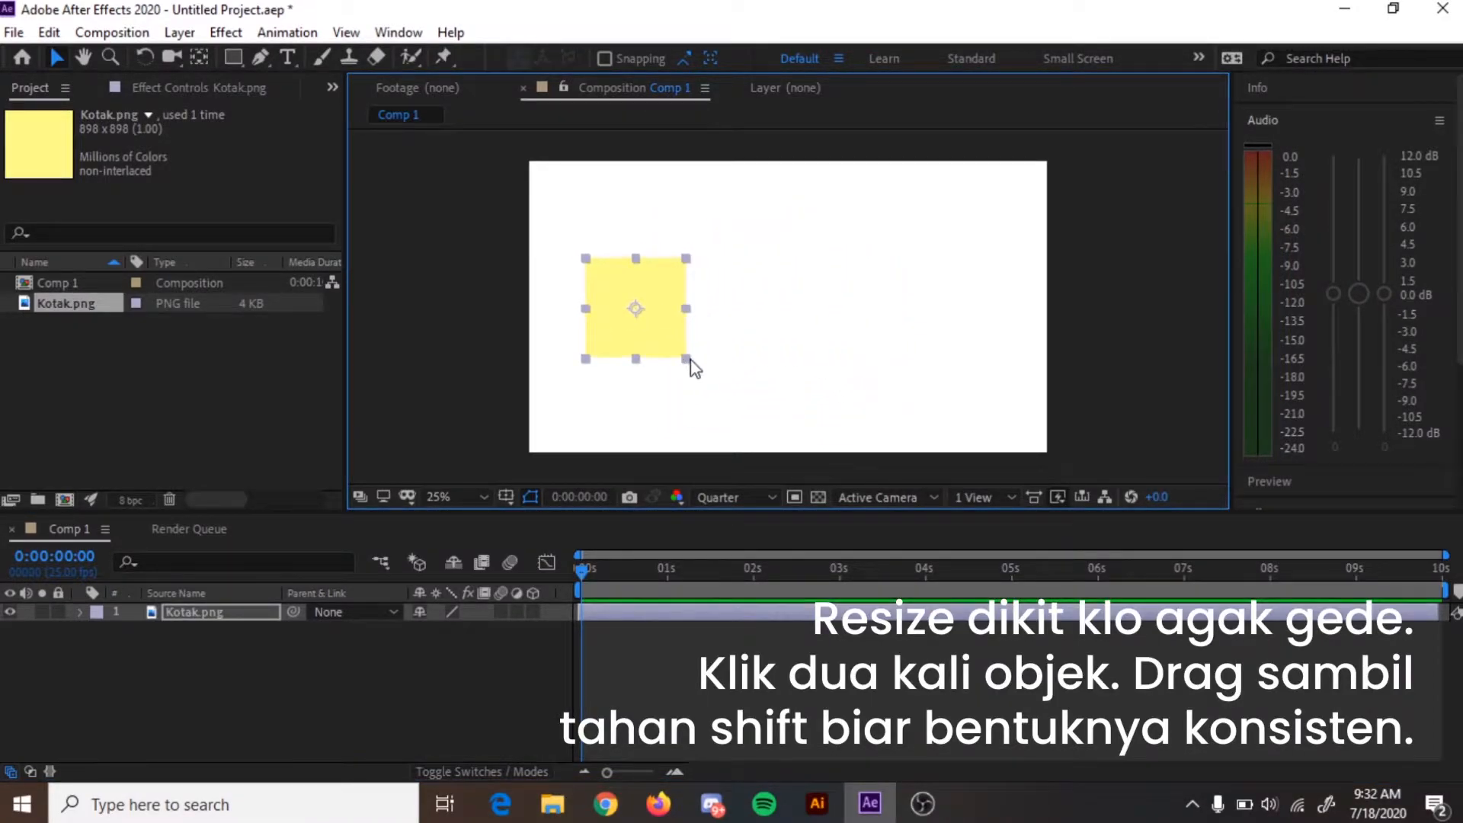
{"action": "left_click", "coordinate": [694, 368]}
{"action": "left_click", "coordinate": [675, 358]}
{"action": "left_click_drag", "start_coordinate": [690, 372], "coordinate": [677, 358]}
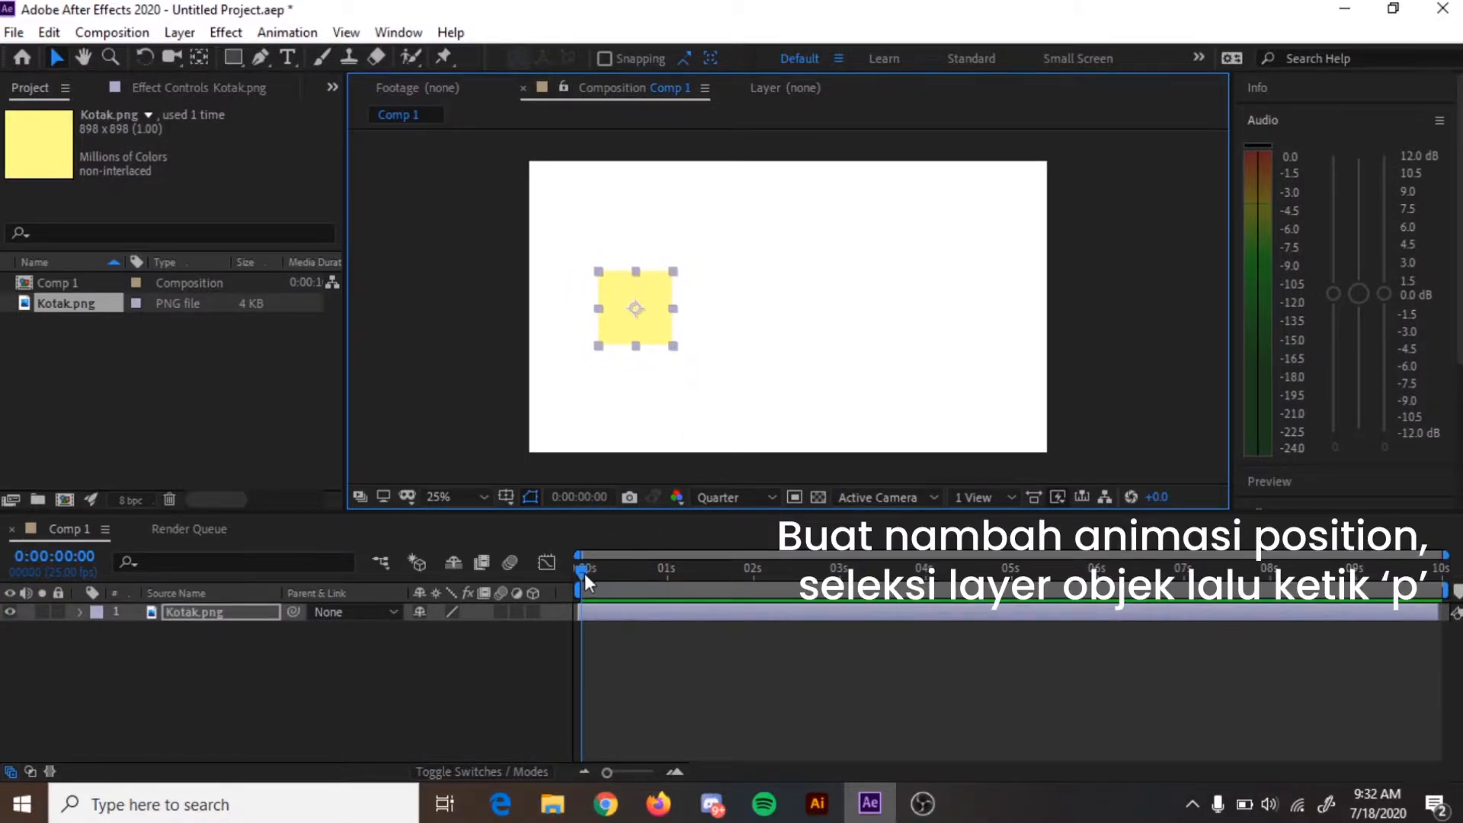
- Keyframe the square's Position at 0:00:00:00 and move it horizontally to X 1507 at 0:00:02:08
{"action": "key", "text": "p"}
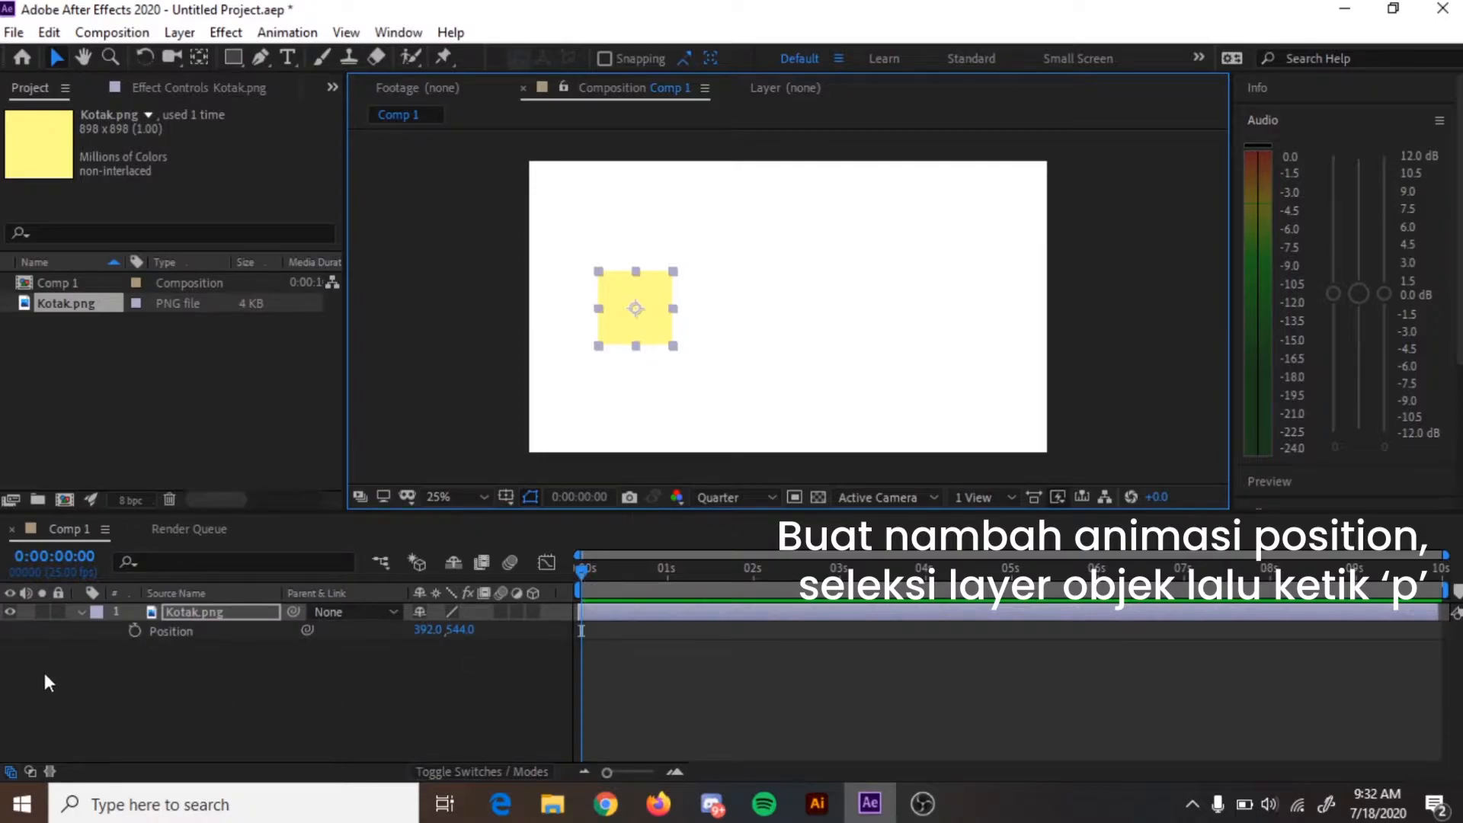
{"action": "left_click", "coordinate": [134, 631]}
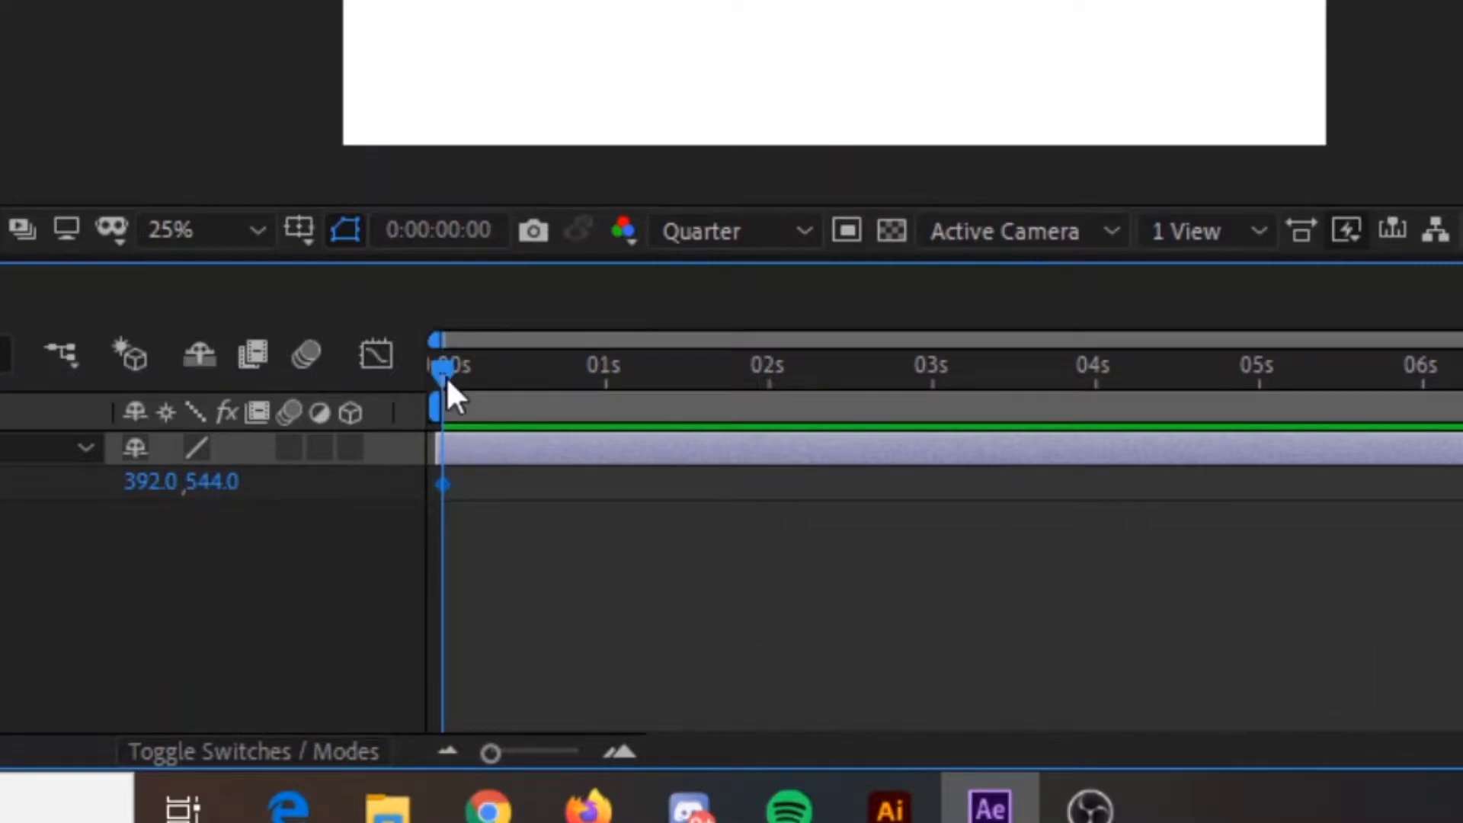
{"action": "left_click_drag", "start_coordinate": [445, 376], "coordinate": [828, 403]}
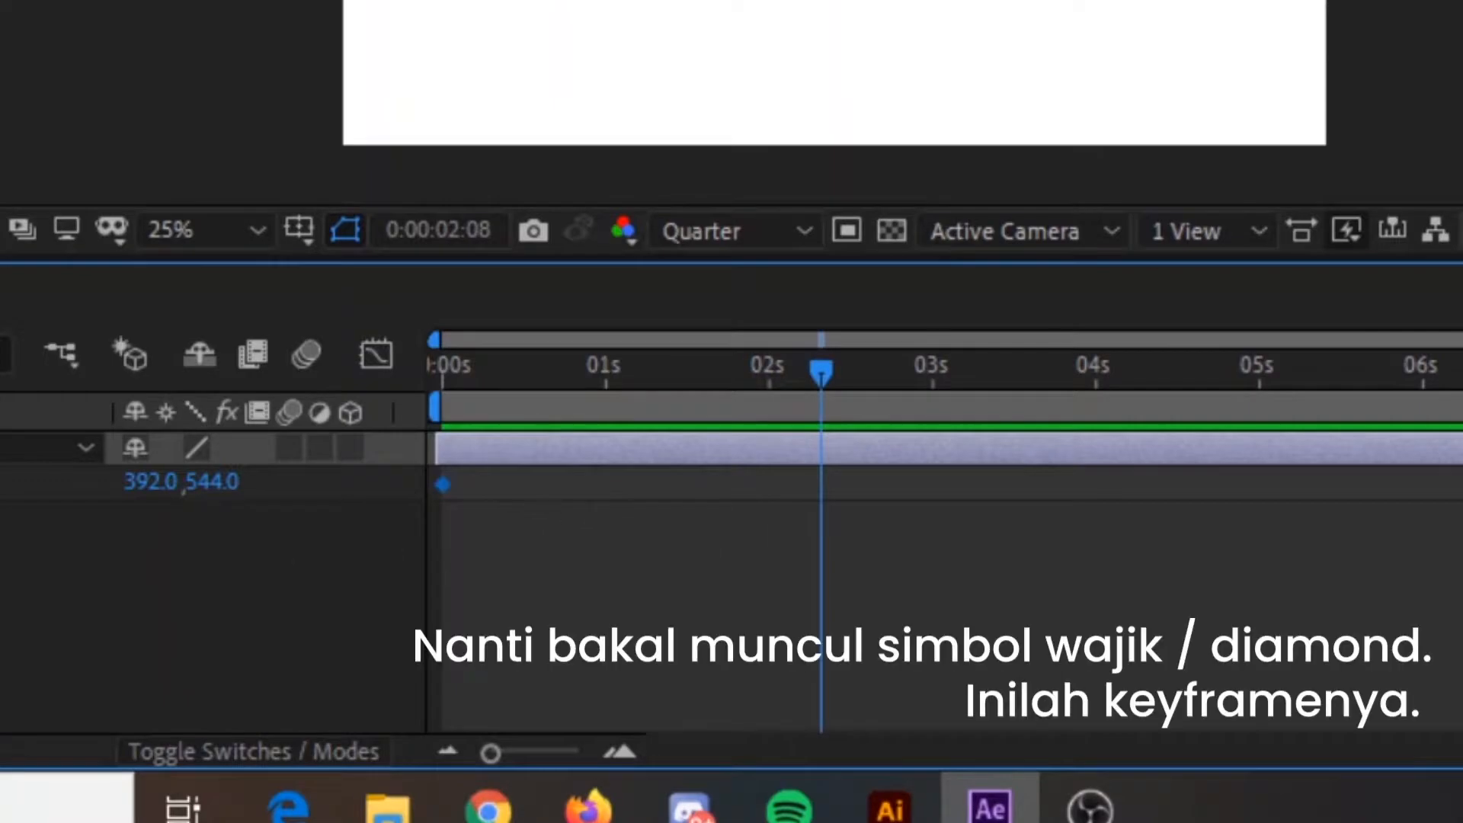
{"action": "left_click_drag", "start_coordinate": [208, 481], "coordinate": [282, 479]}
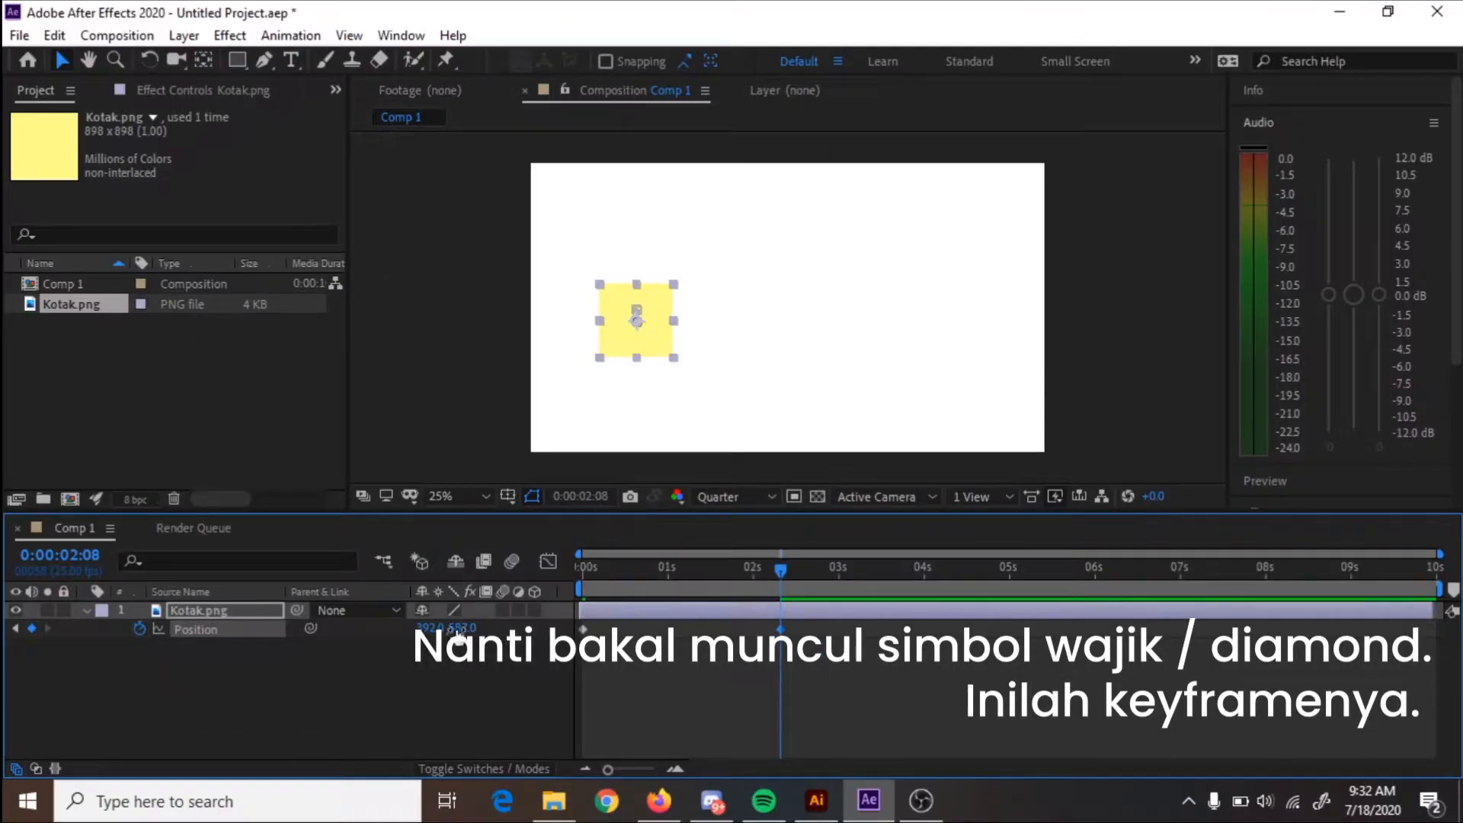
{"action": "key", "text": "ctrl+z"}
{"action": "left_click_drag", "start_coordinate": [158, 481], "coordinate": [1335, 727]}
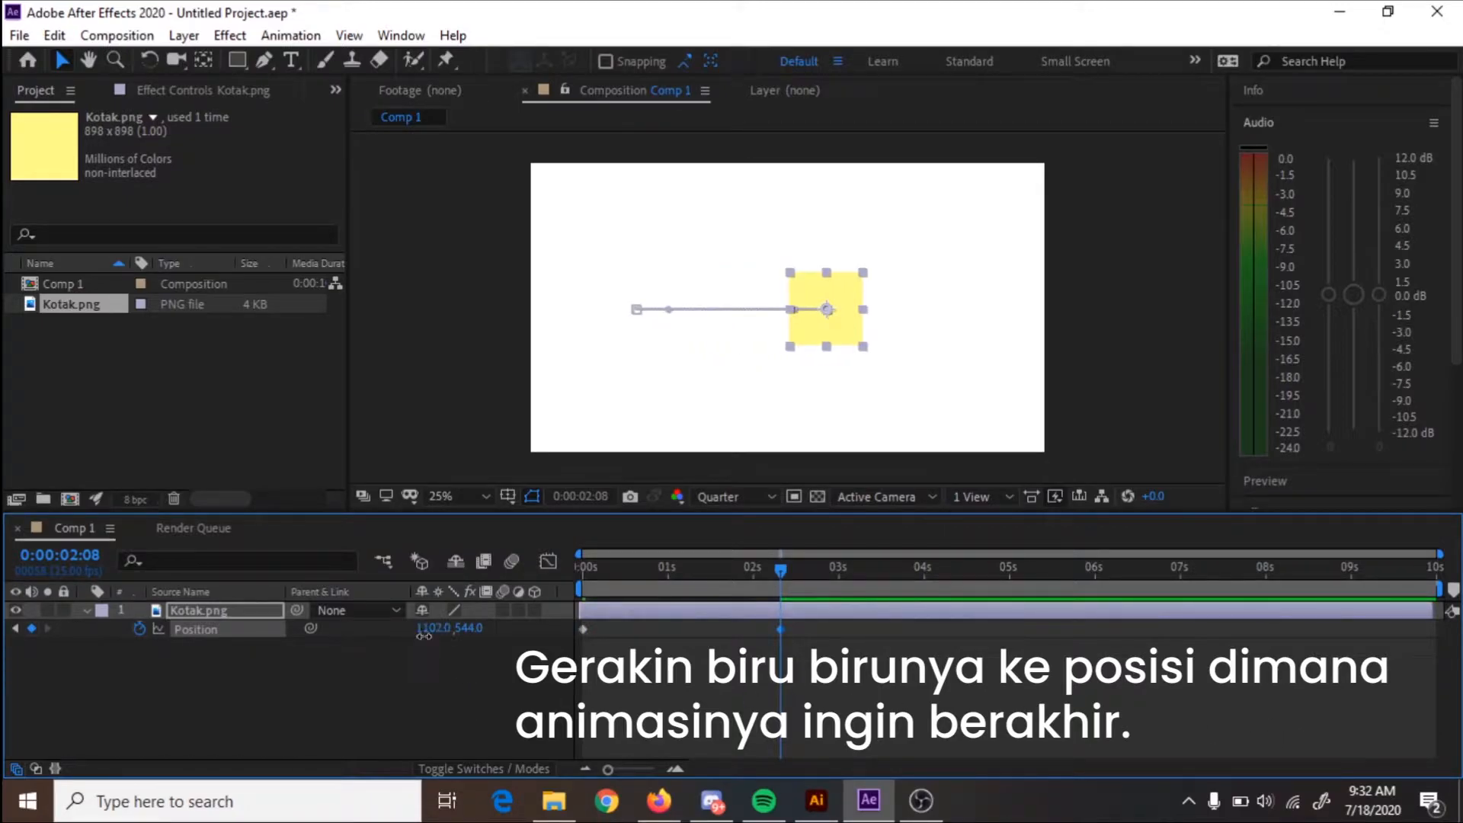
{"action": "left_click_drag", "start_coordinate": [434, 630], "coordinate": [873, 640]}
{"action": "left_click_drag", "start_coordinate": [831, 712], "coordinate": [716, 641]}
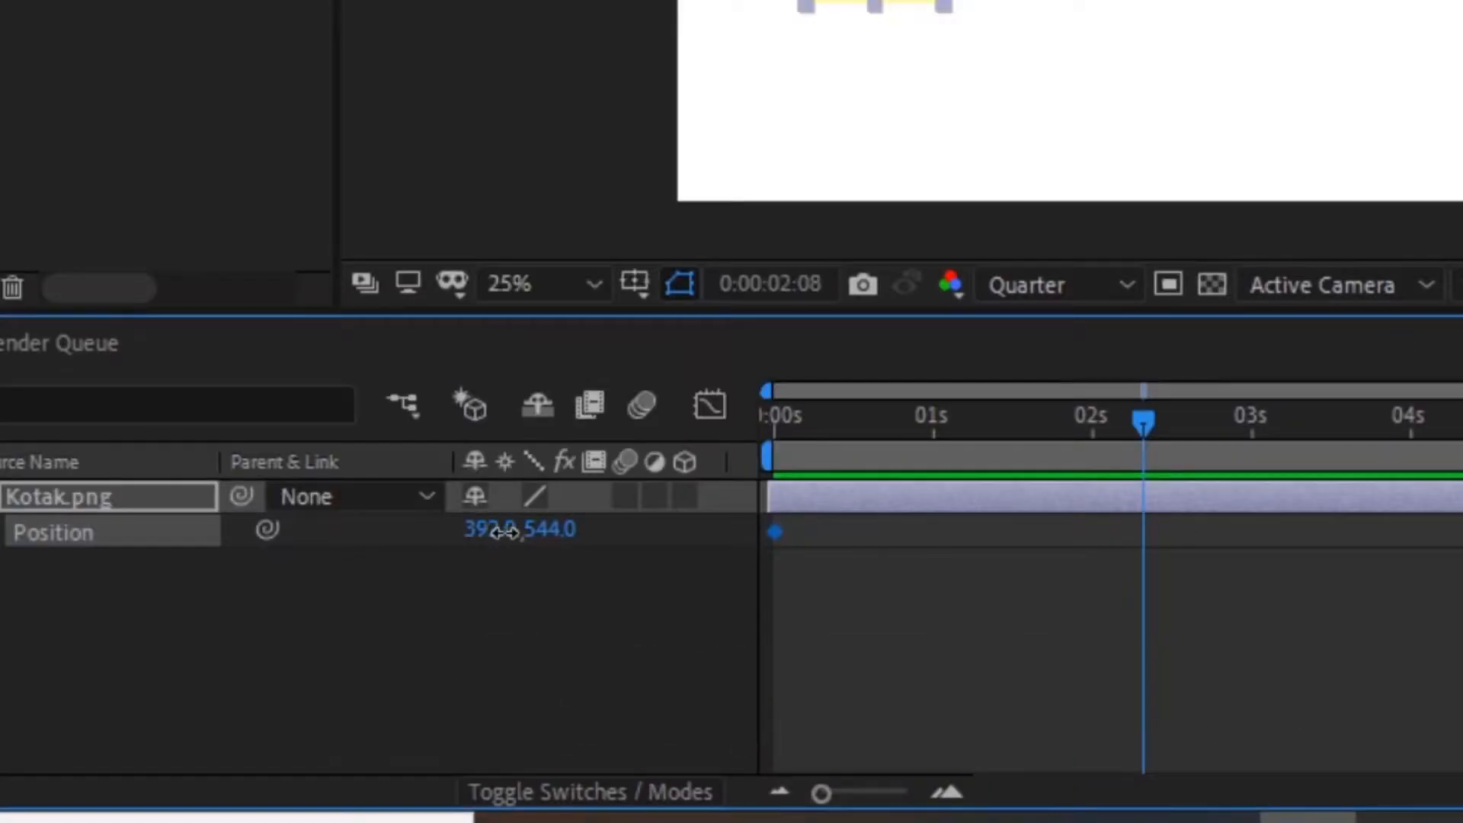
{"action": "left_click_drag", "start_coordinate": [504, 532], "coordinate": [1203, 655]}
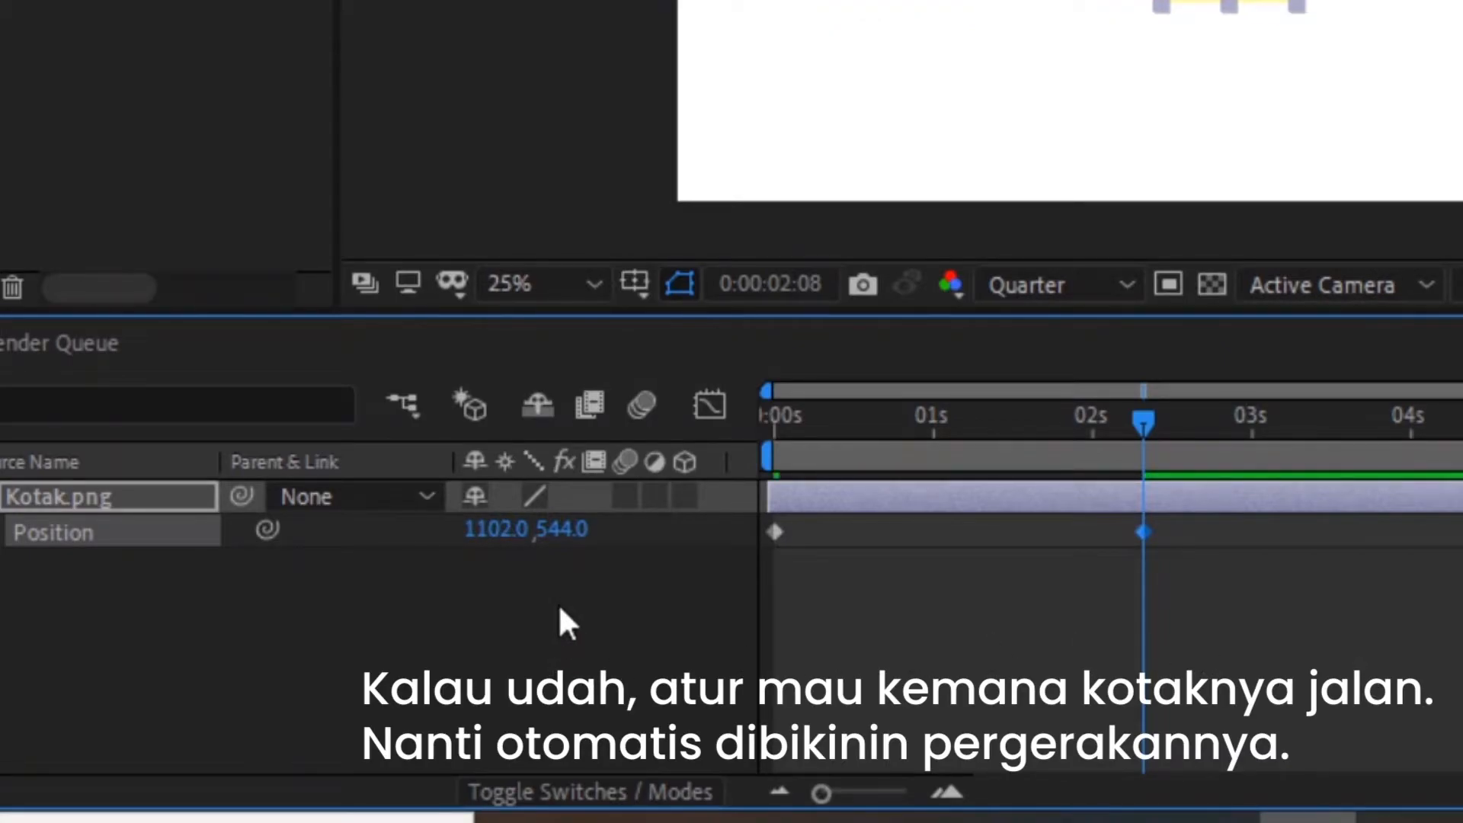
{"action": "left_click_drag", "start_coordinate": [480, 556], "coordinate": [1293, 556]}
{"action": "left_click_drag", "start_coordinate": [1193, 669], "coordinate": [740, 499]}
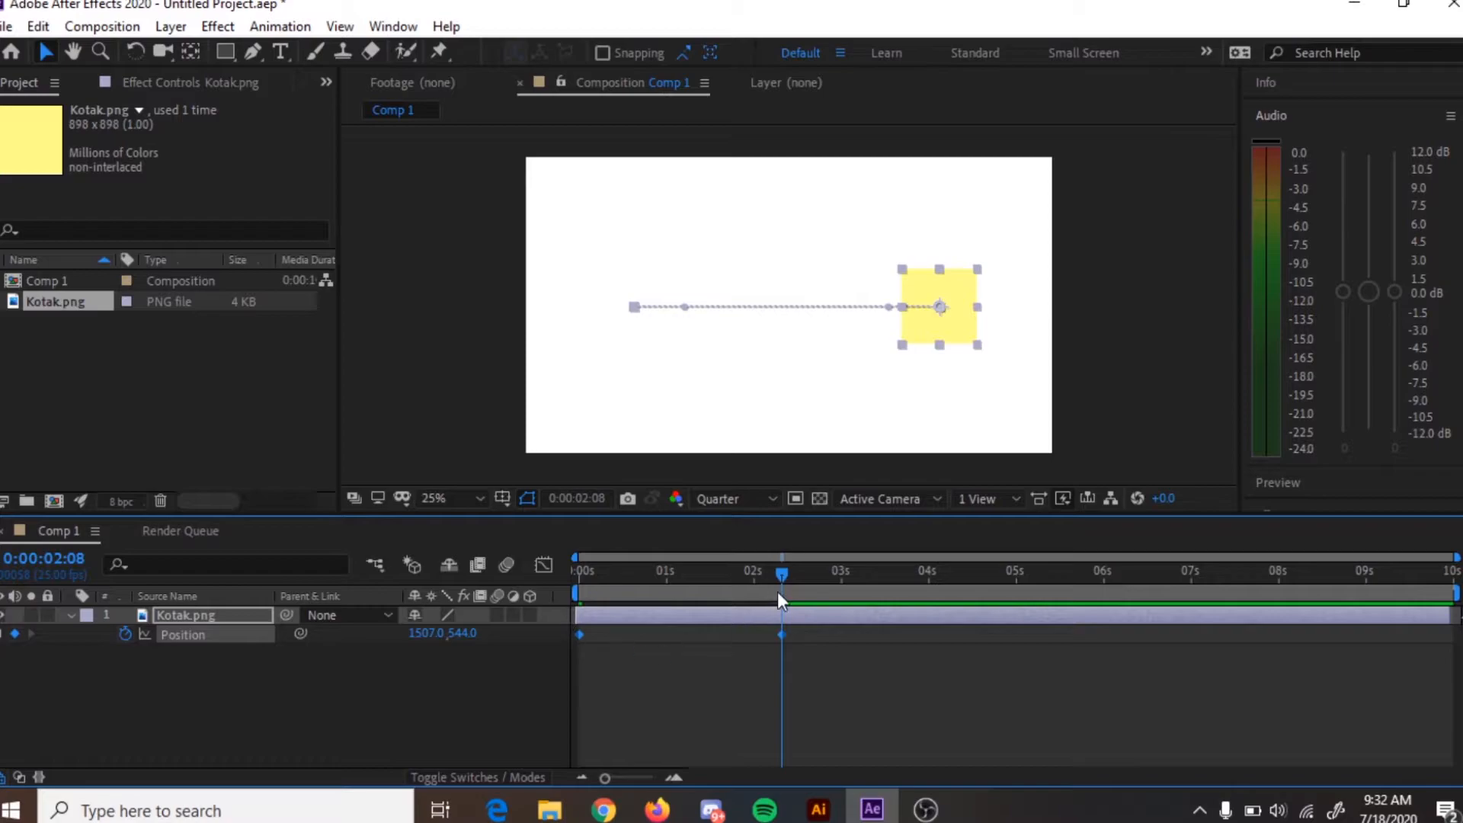
- Preview the square's movement from the start of the composition
{"action": "left_click", "coordinate": [813, 729]}
{"action": "left_click_drag", "start_coordinate": [784, 583], "coordinate": [523, 579]}
{"action": "key", "text": "space"}
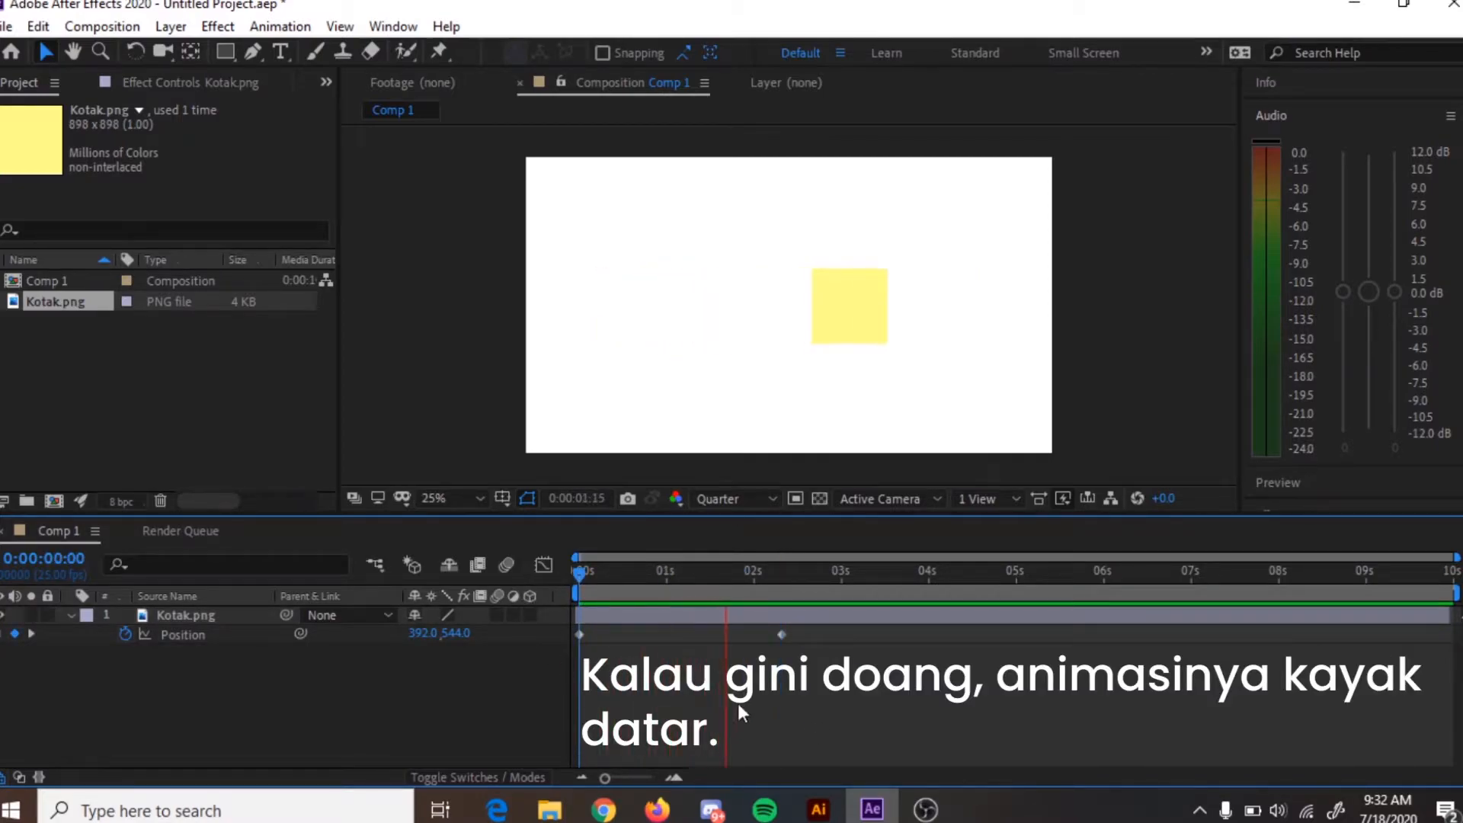
{"action": "key", "text": "space"}
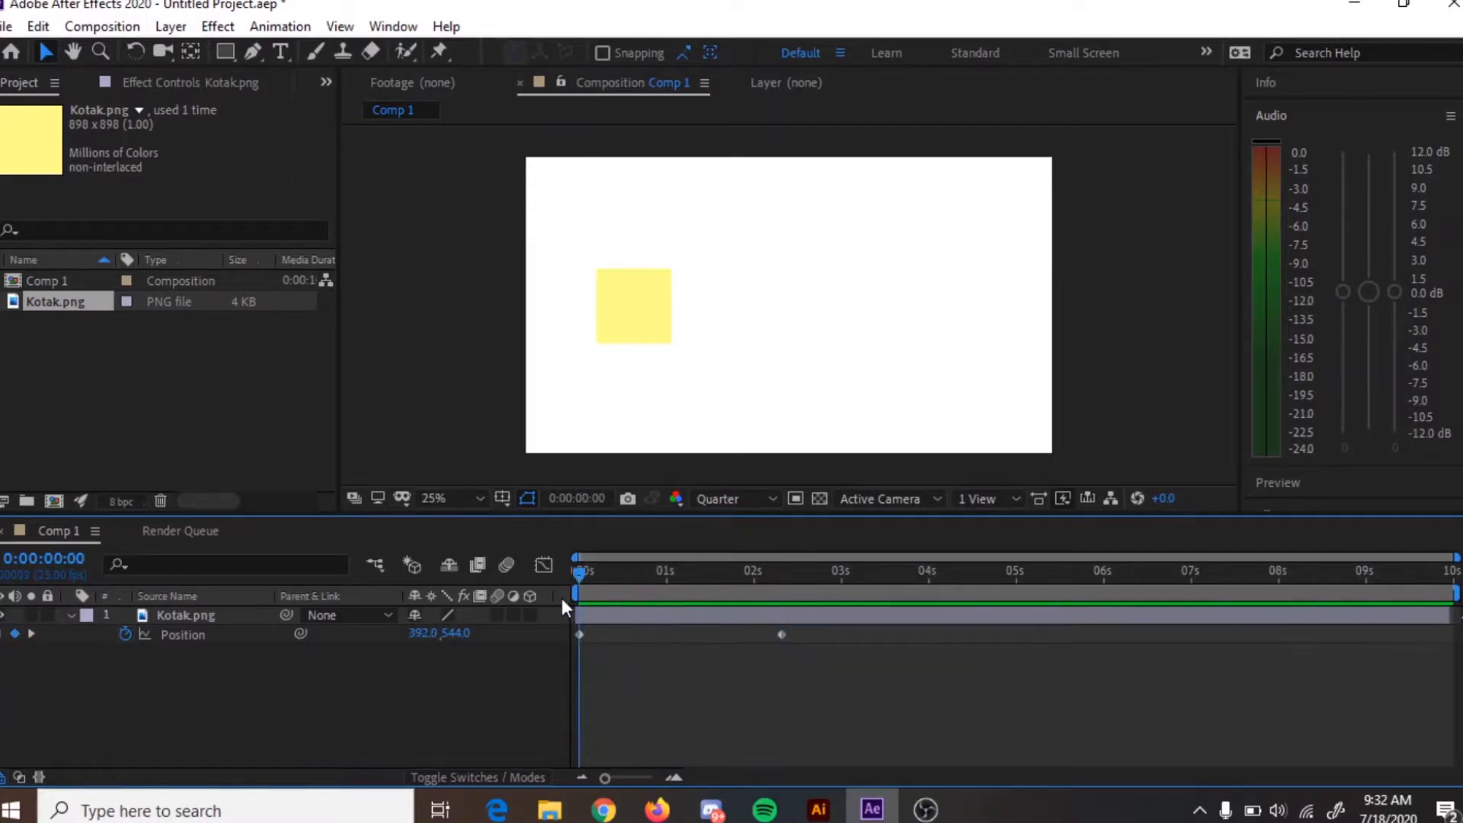
- Apply Easy Ease to both Position keyframes of the Kotak.png layer
{"action": "left_click_drag", "start_coordinate": [851, 687], "coordinate": [461, 604]}
{"action": "key", "text": "F9"}
{"action": "left_click", "coordinate": [686, 690]}
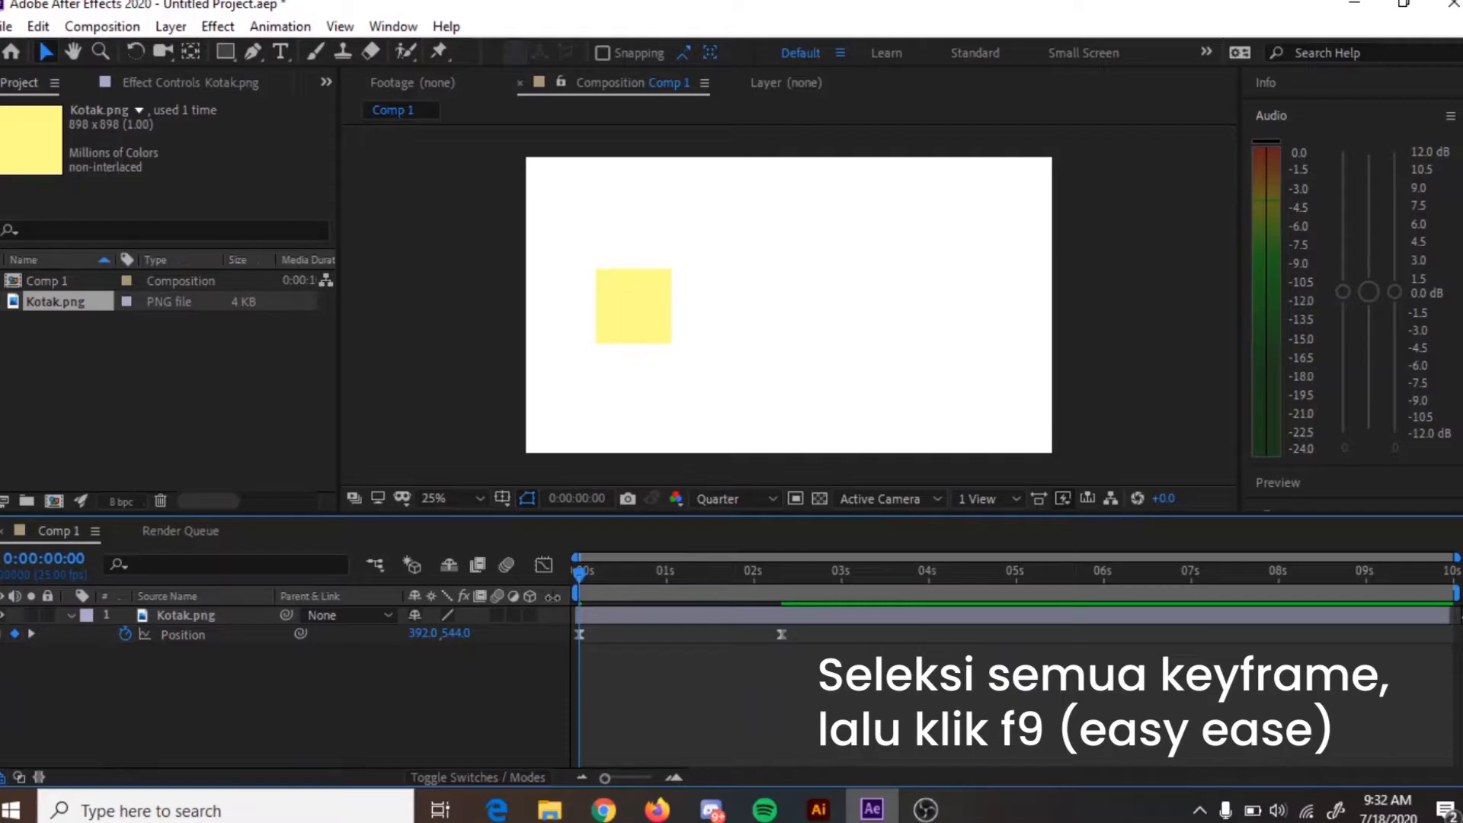
- Separate the Position property of the Kotak.png layer into X and Y dimensions
{"action": "left_click", "coordinate": [216, 635]}
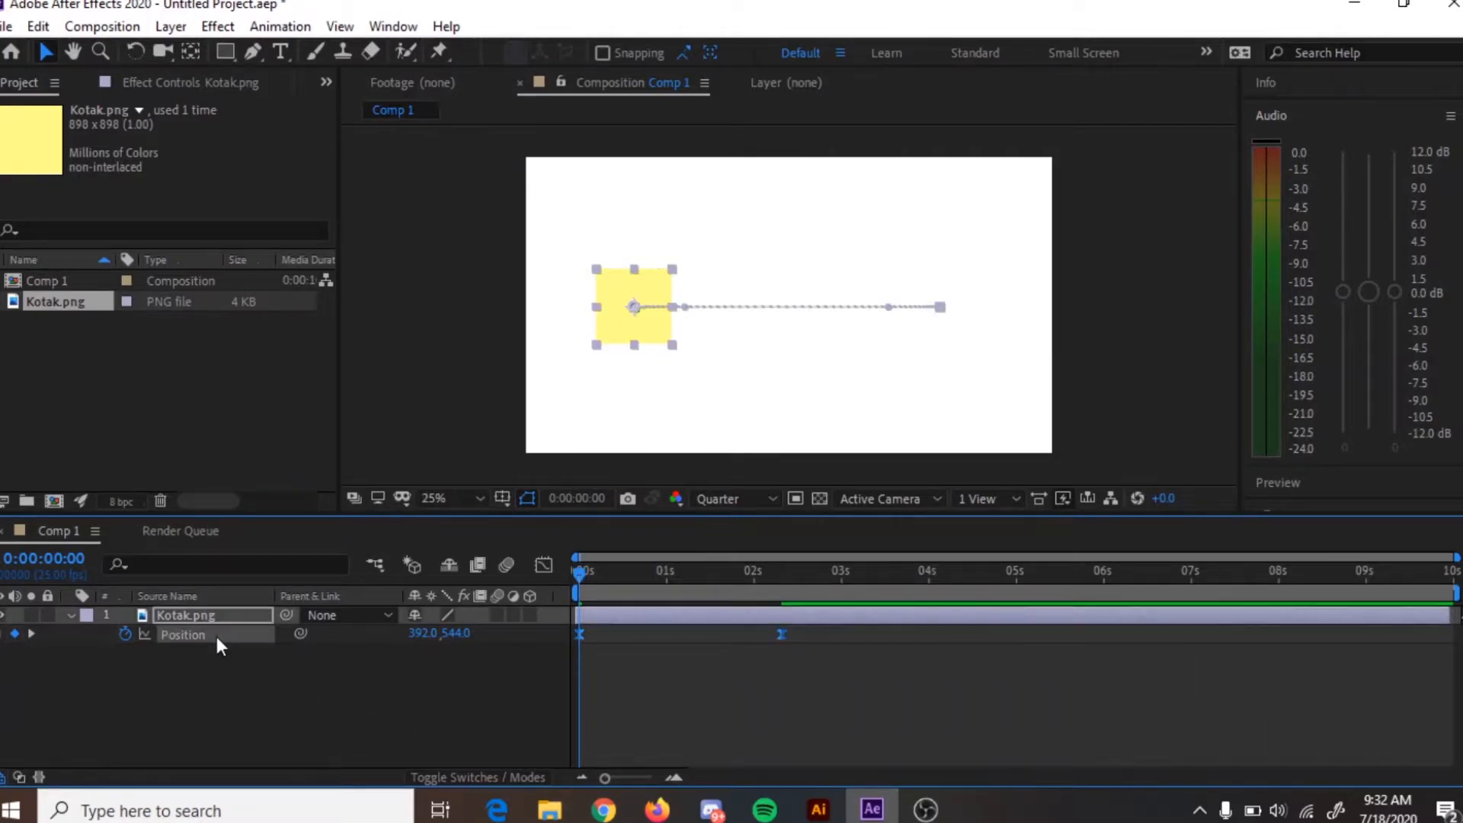
{"action": "right_click", "coordinate": [216, 636]}
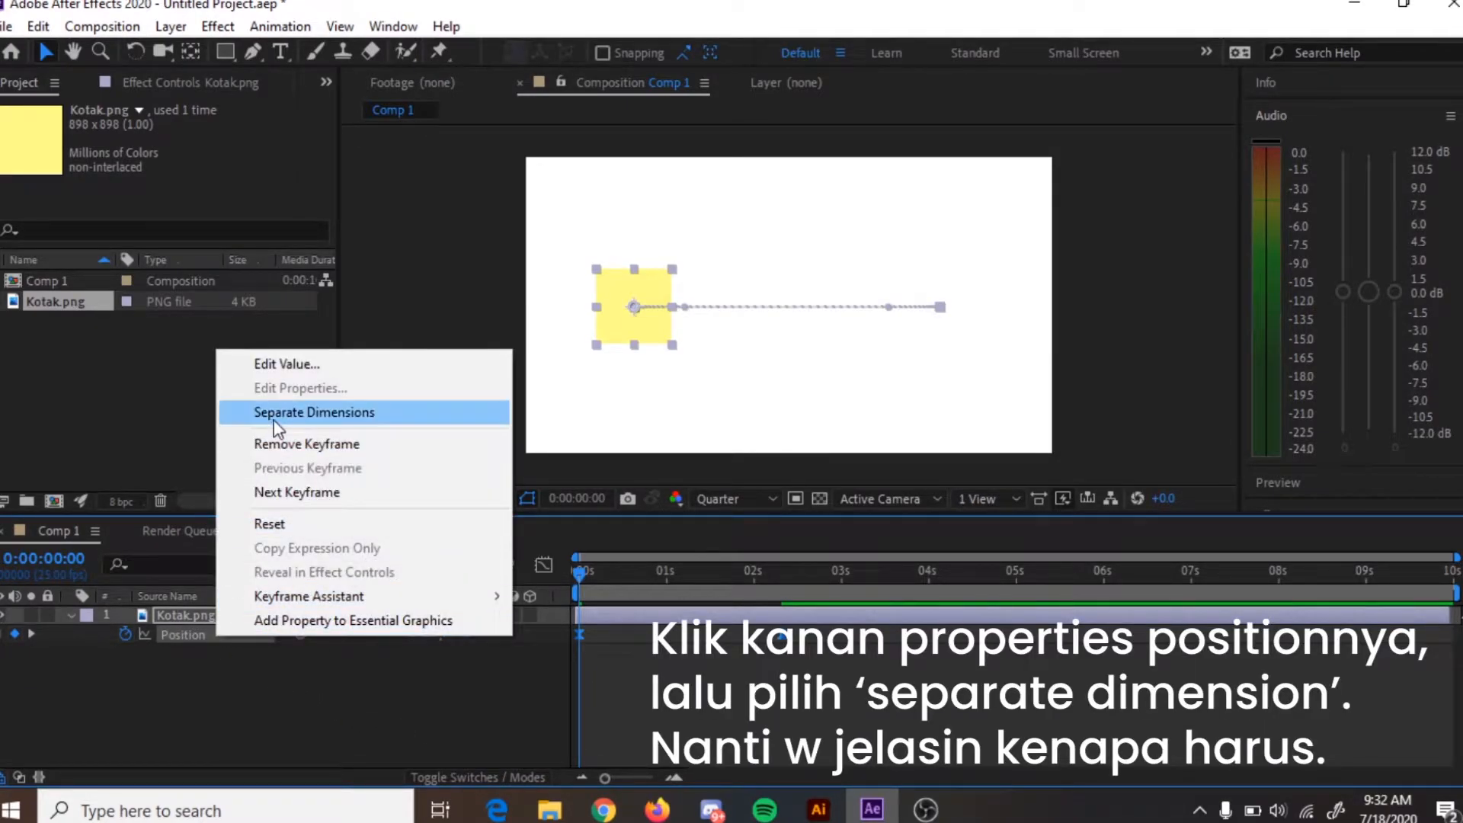
{"action": "left_click", "coordinate": [227, 414]}
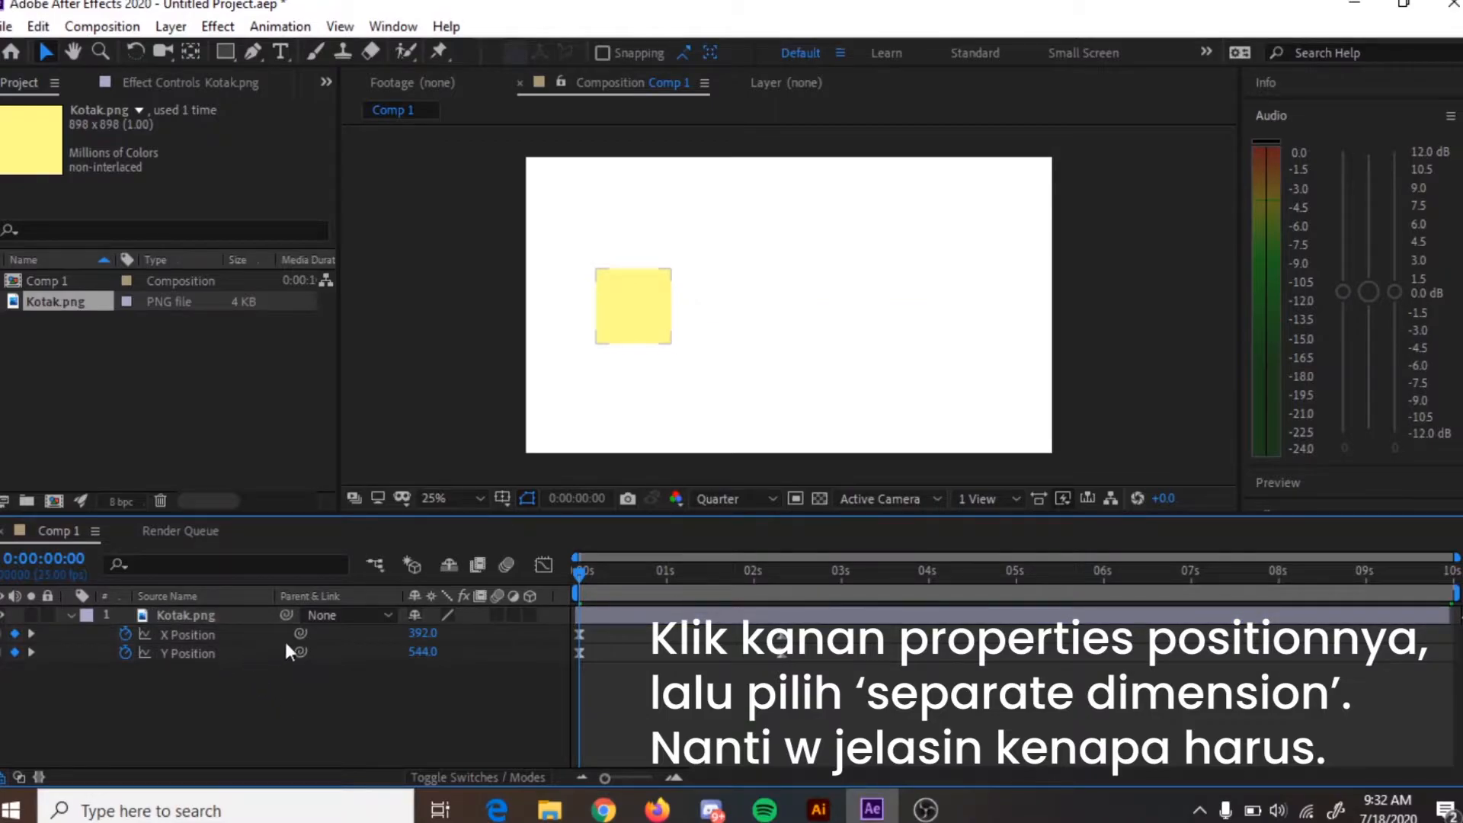
- Open the X Position curve in the Graph Editor and shape it into a slow start with a fast finish
{"action": "left_click", "coordinate": [214, 637]}
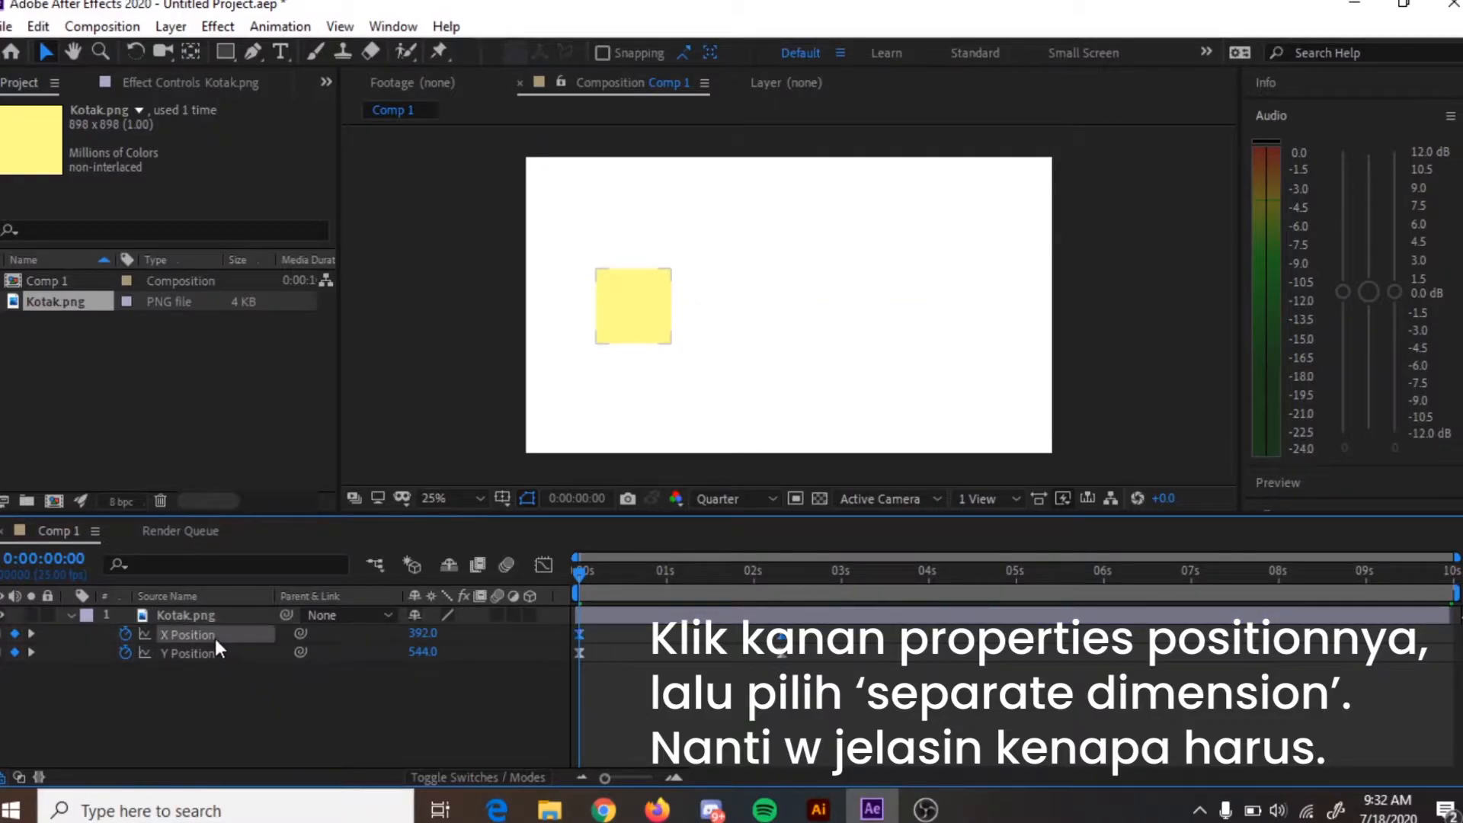
{"action": "left_click", "coordinate": [529, 578]}
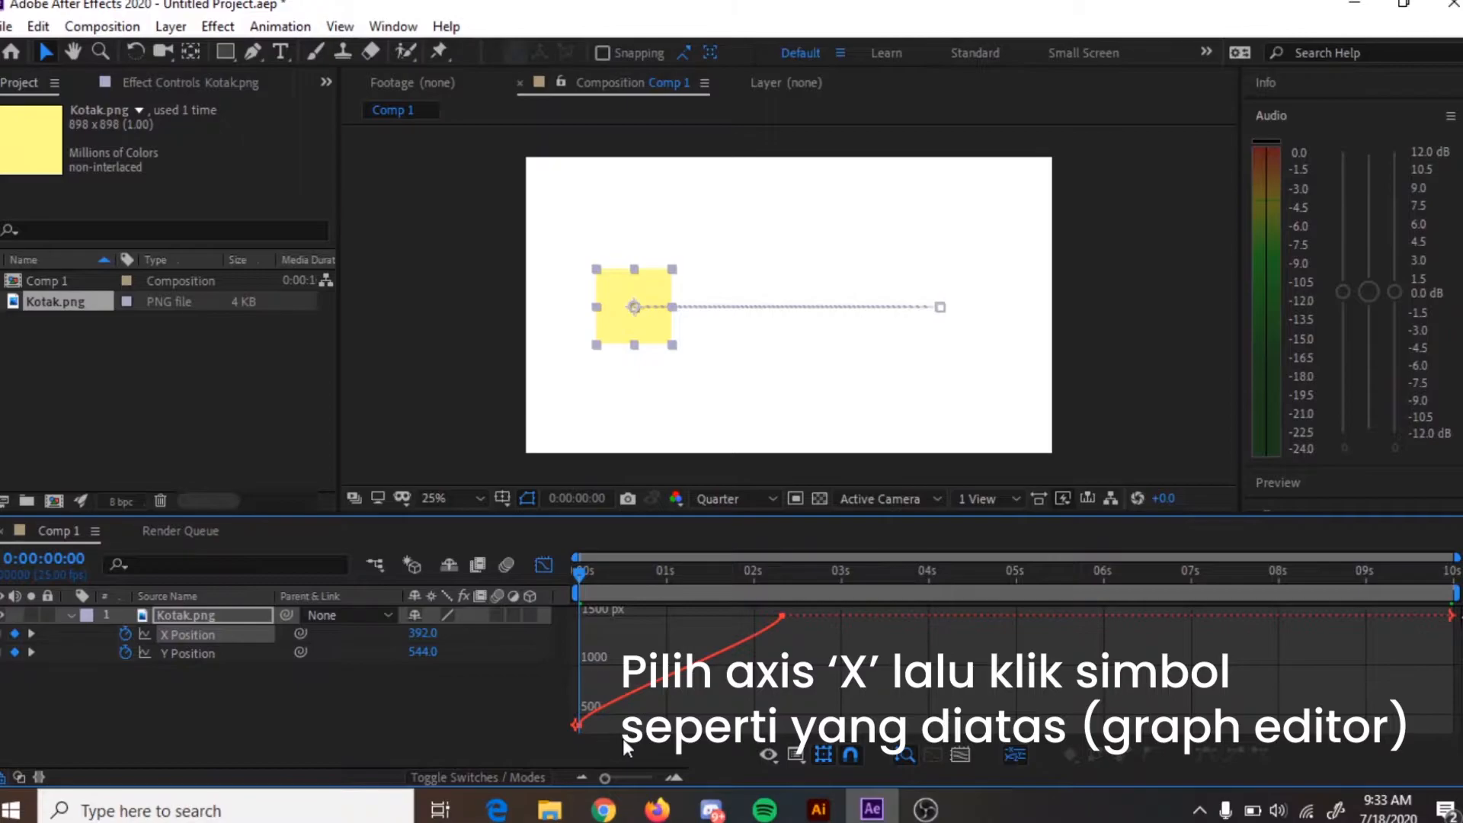
{"action": "left_click", "coordinate": [581, 724]}
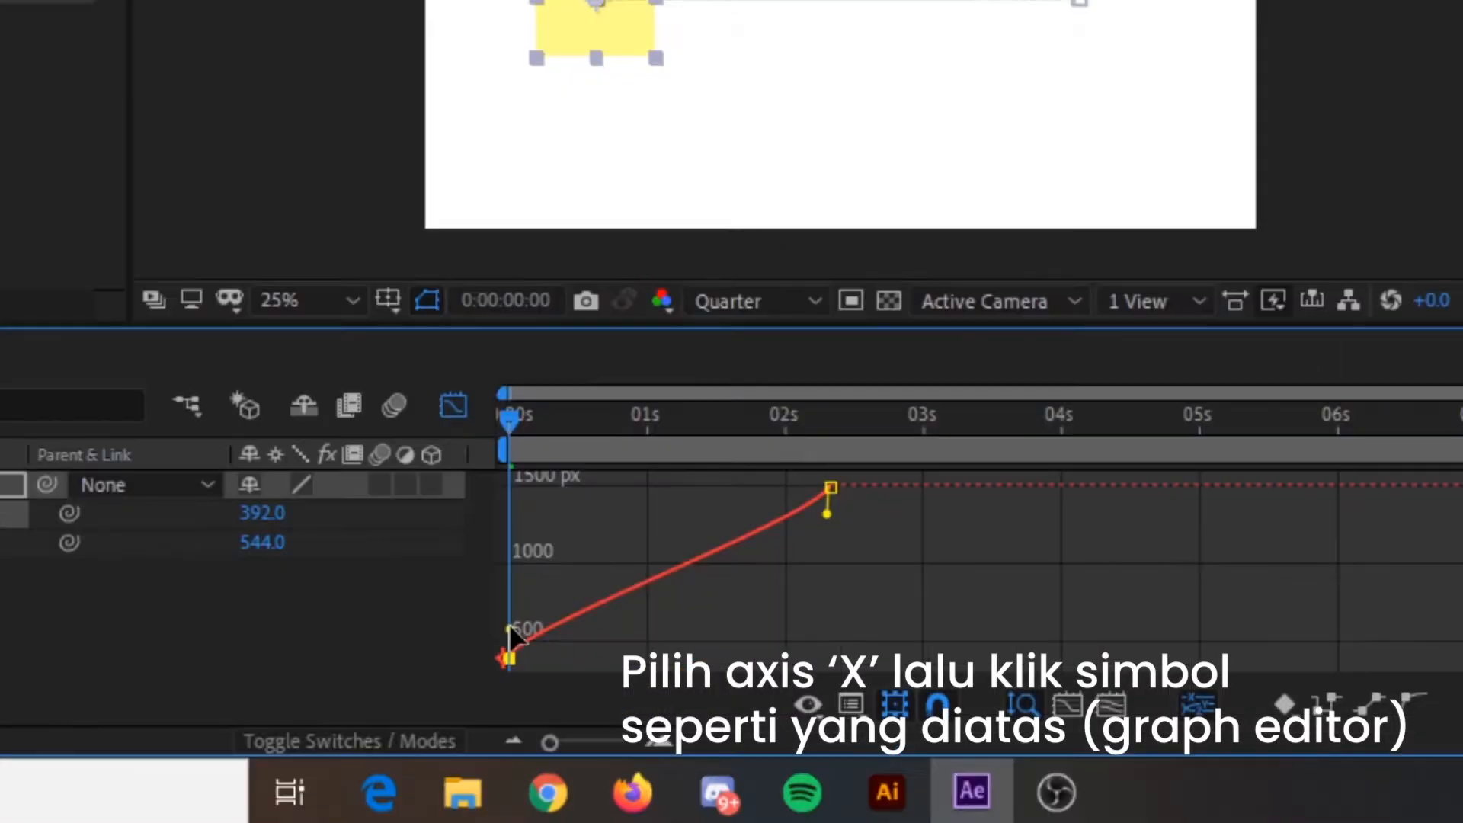
{"action": "left_click_drag", "start_coordinate": [509, 631], "coordinate": [722, 658]}
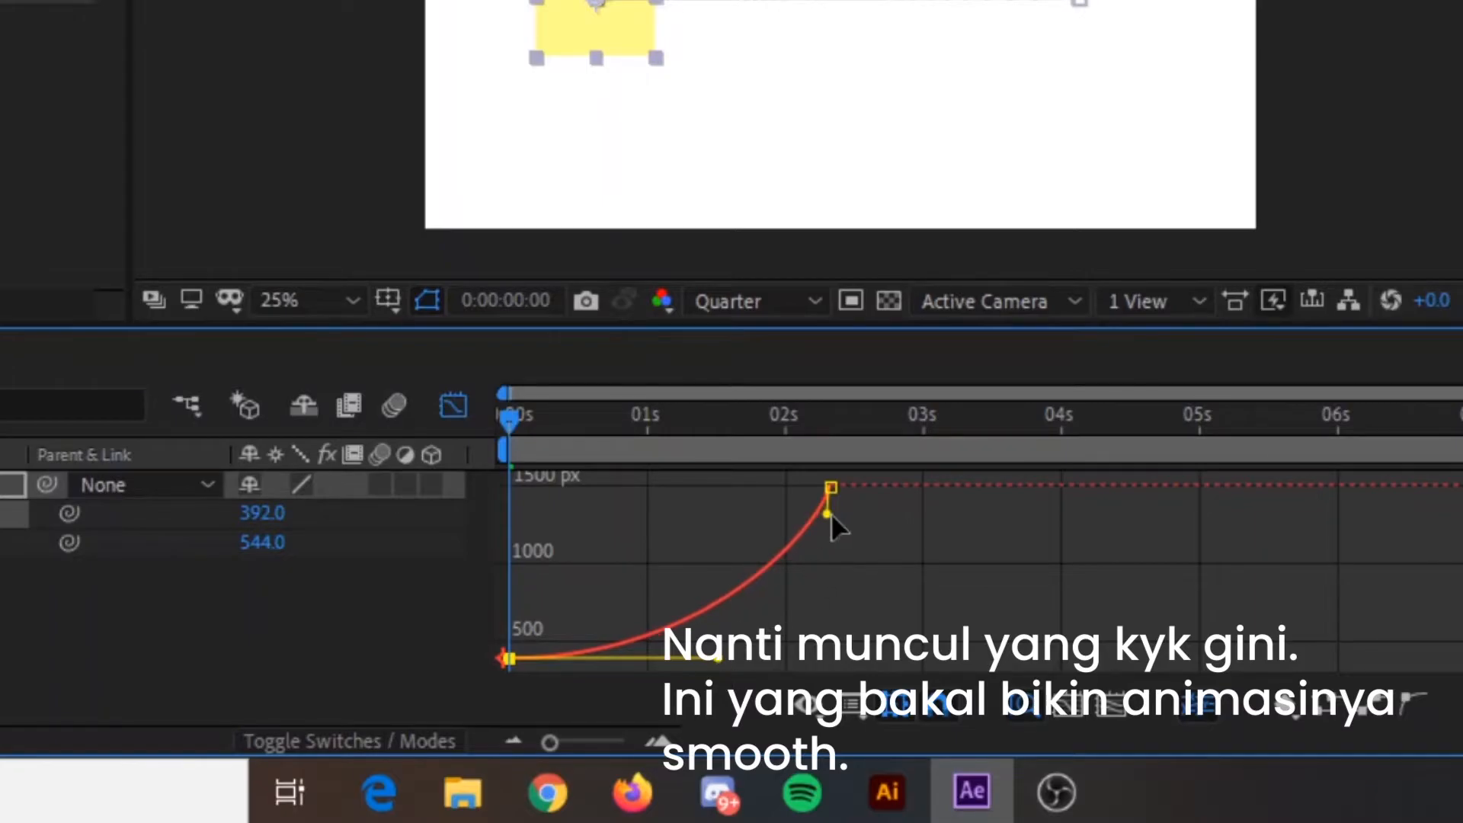
{"action": "left_click_drag", "start_coordinate": [826, 514], "coordinate": [827, 621]}
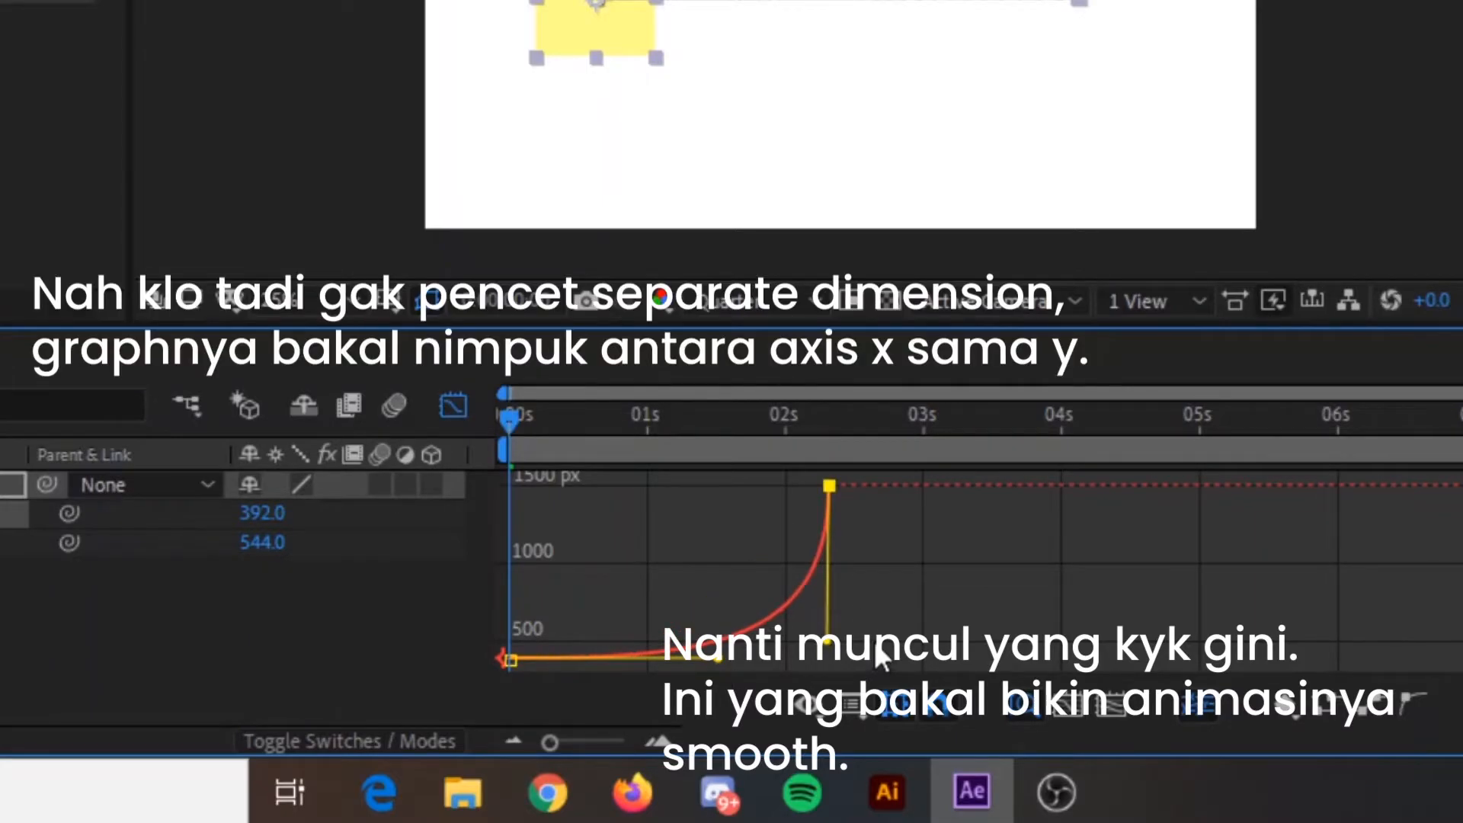
- Shorten the end keyframe's handle on the X Position curve, previewing the movement before and after the adjustment
{"action": "key", "text": "space"}
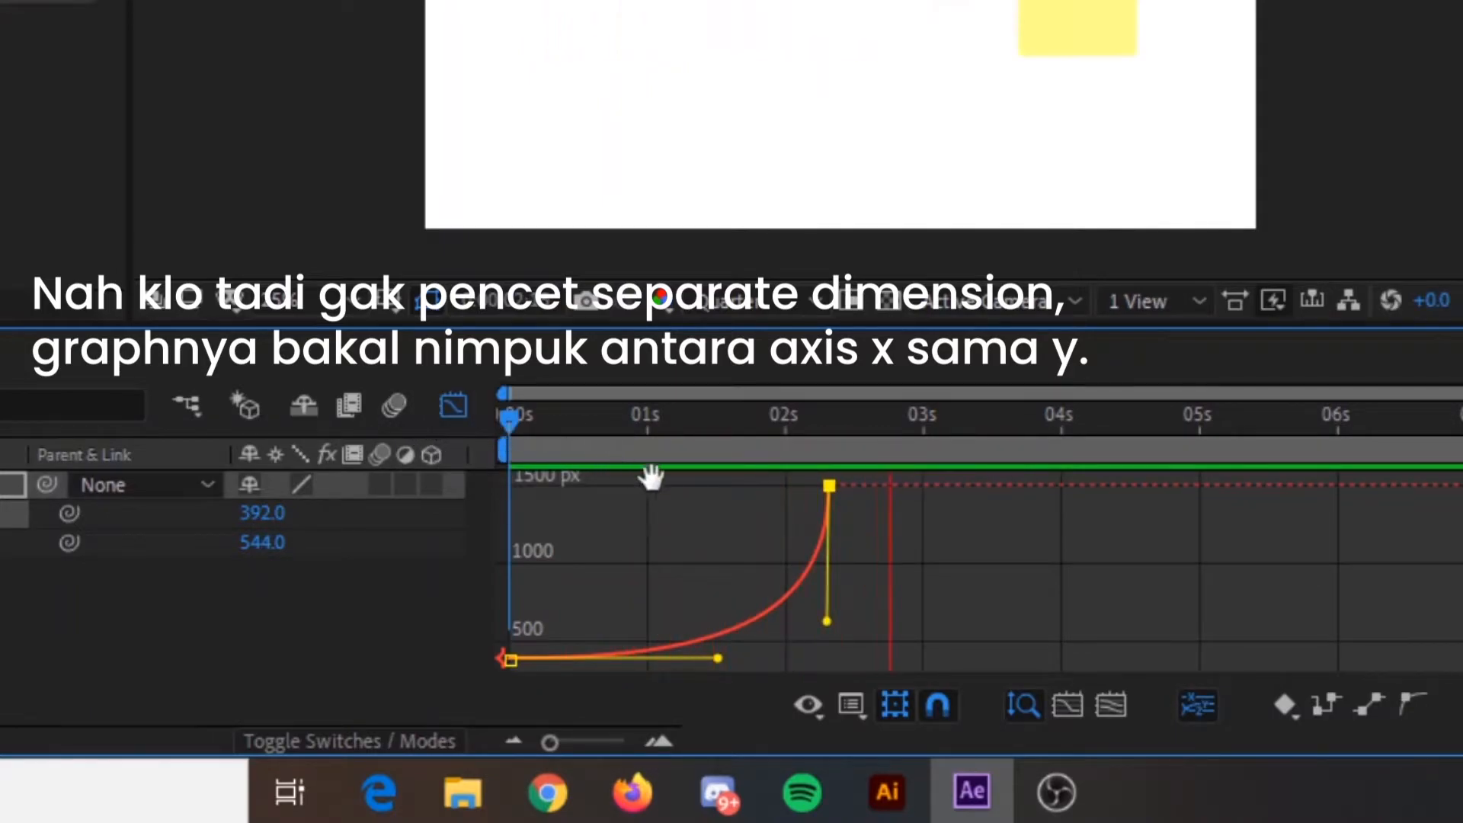
{"action": "key", "text": "space"}
{"action": "left_click_drag", "start_coordinate": [828, 615], "coordinate": [838, 567]}
{"action": "left_click_drag", "start_coordinate": [874, 425], "coordinate": [414, 441]}
{"action": "key", "text": "space"}
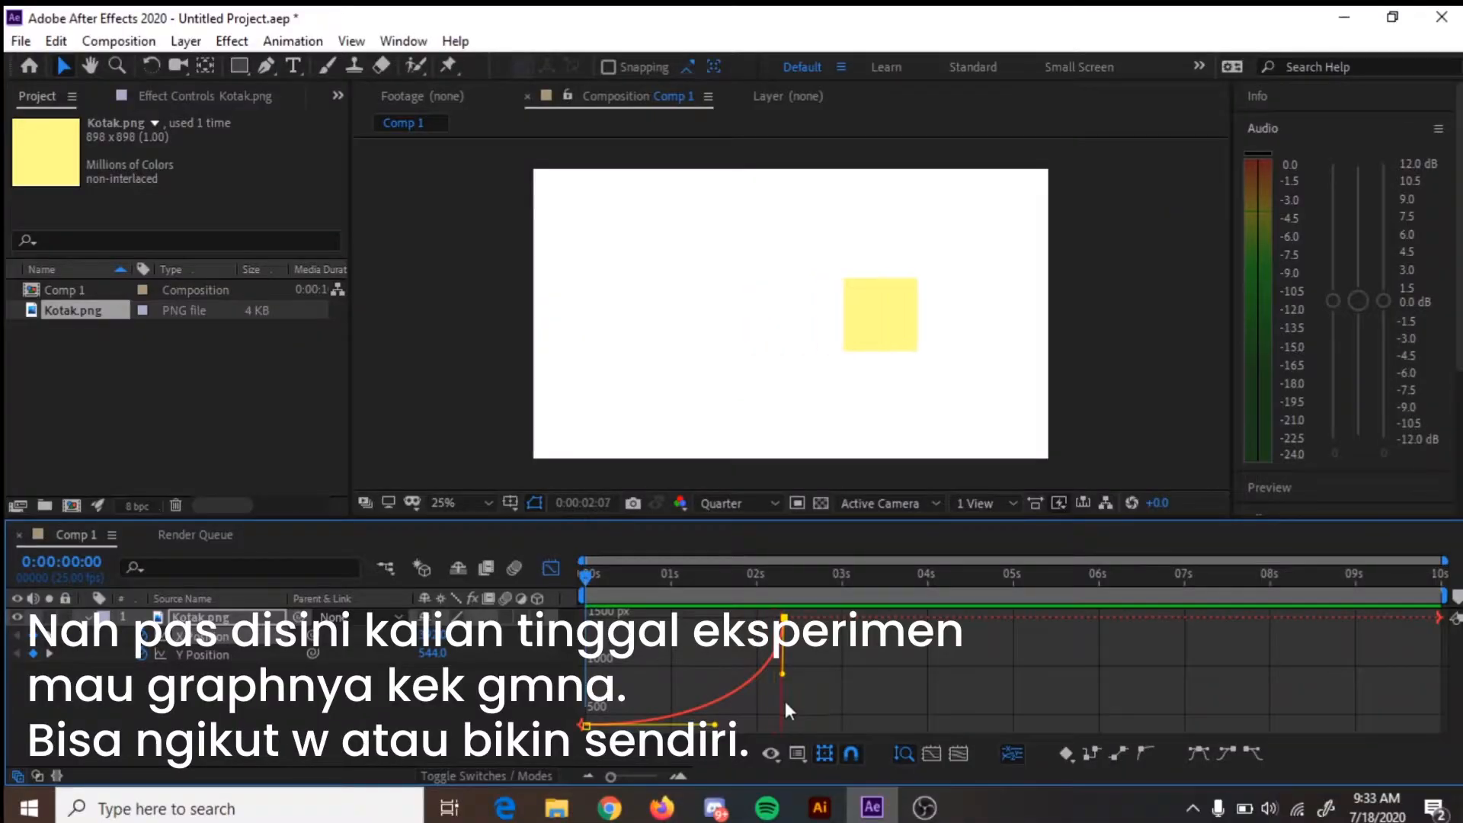
{"action": "key", "text": "space"}
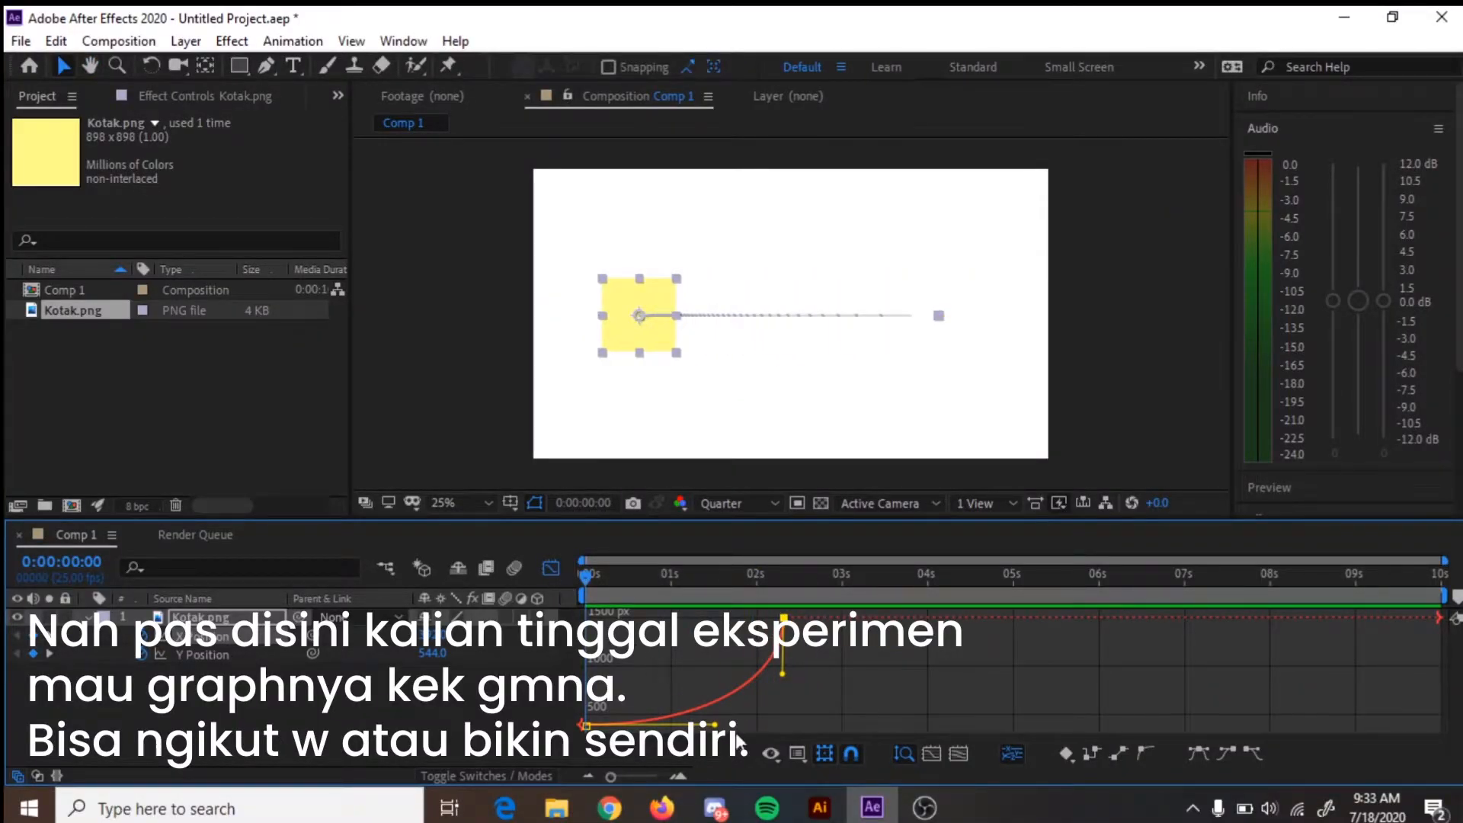
- Reshape the X Position curve into a fast start that slows down toward the end, and preview the movement
{"action": "left_click_drag", "start_coordinate": [714, 725], "coordinate": [583, 673]}
{"action": "left_click_drag", "start_coordinate": [780, 676], "coordinate": [688, 618]}
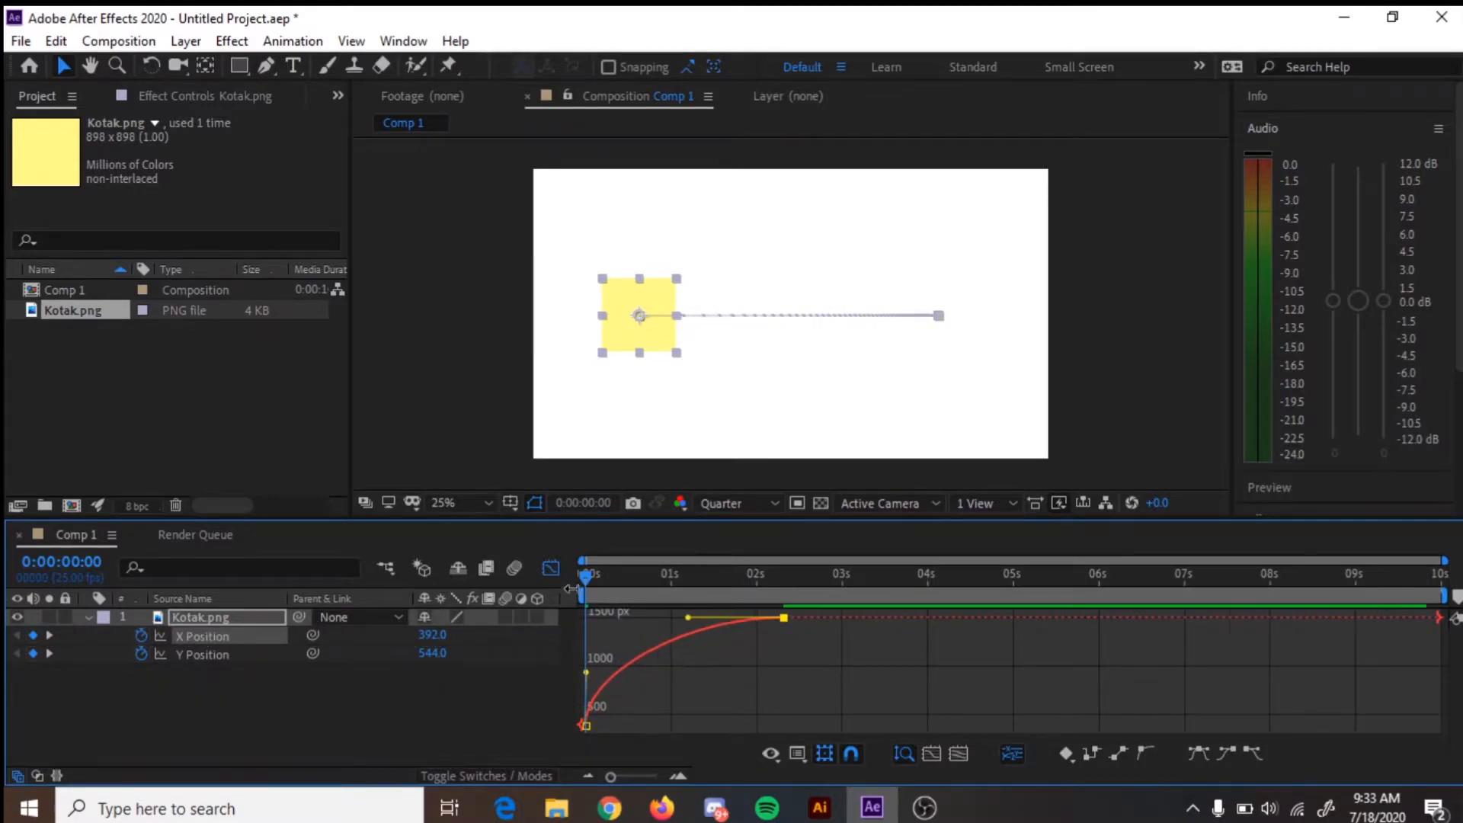
{"action": "key", "text": "space"}
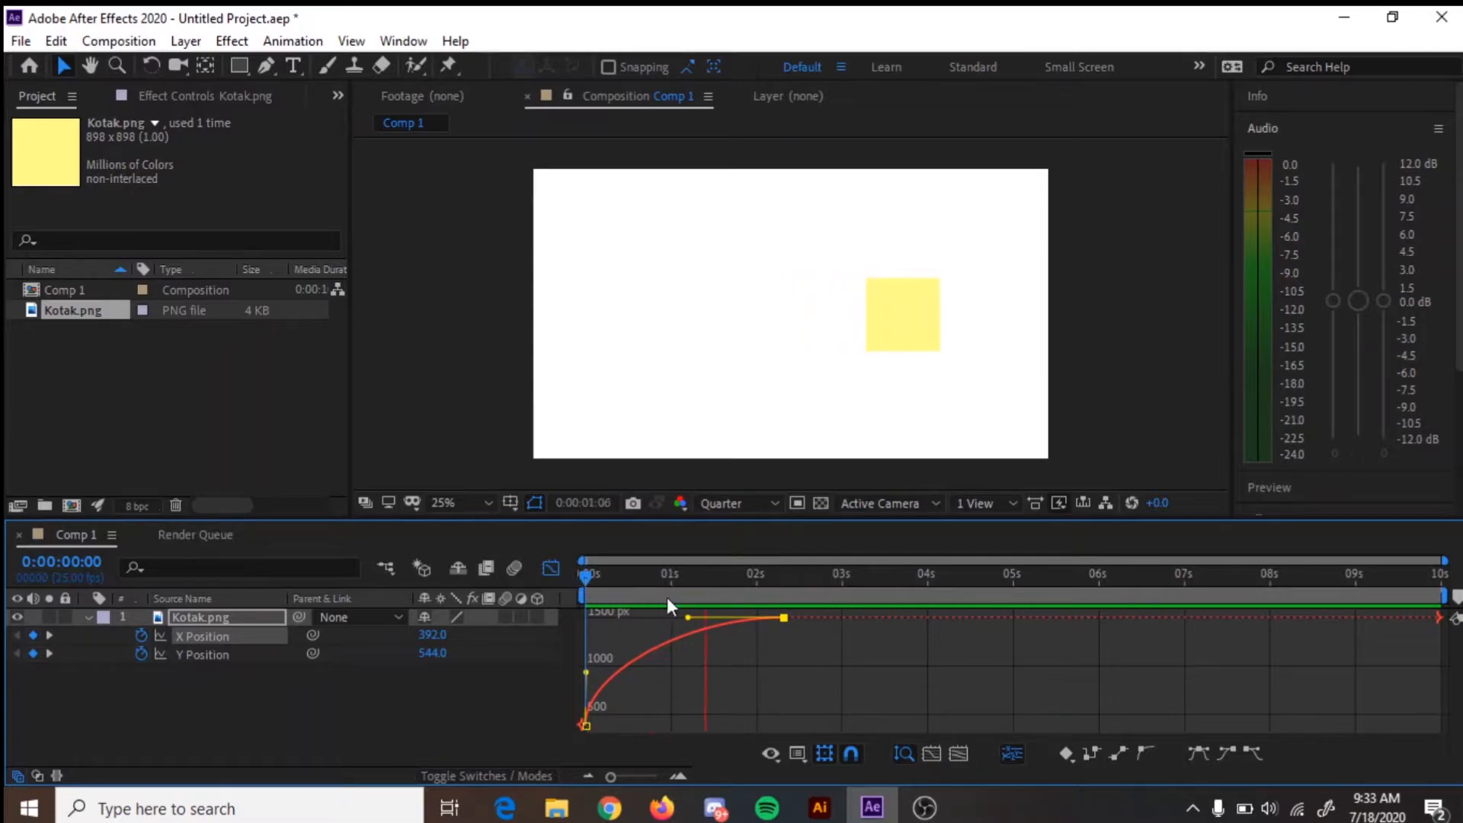
{"action": "key", "text": "space"}
{"action": "key", "text": "space"}
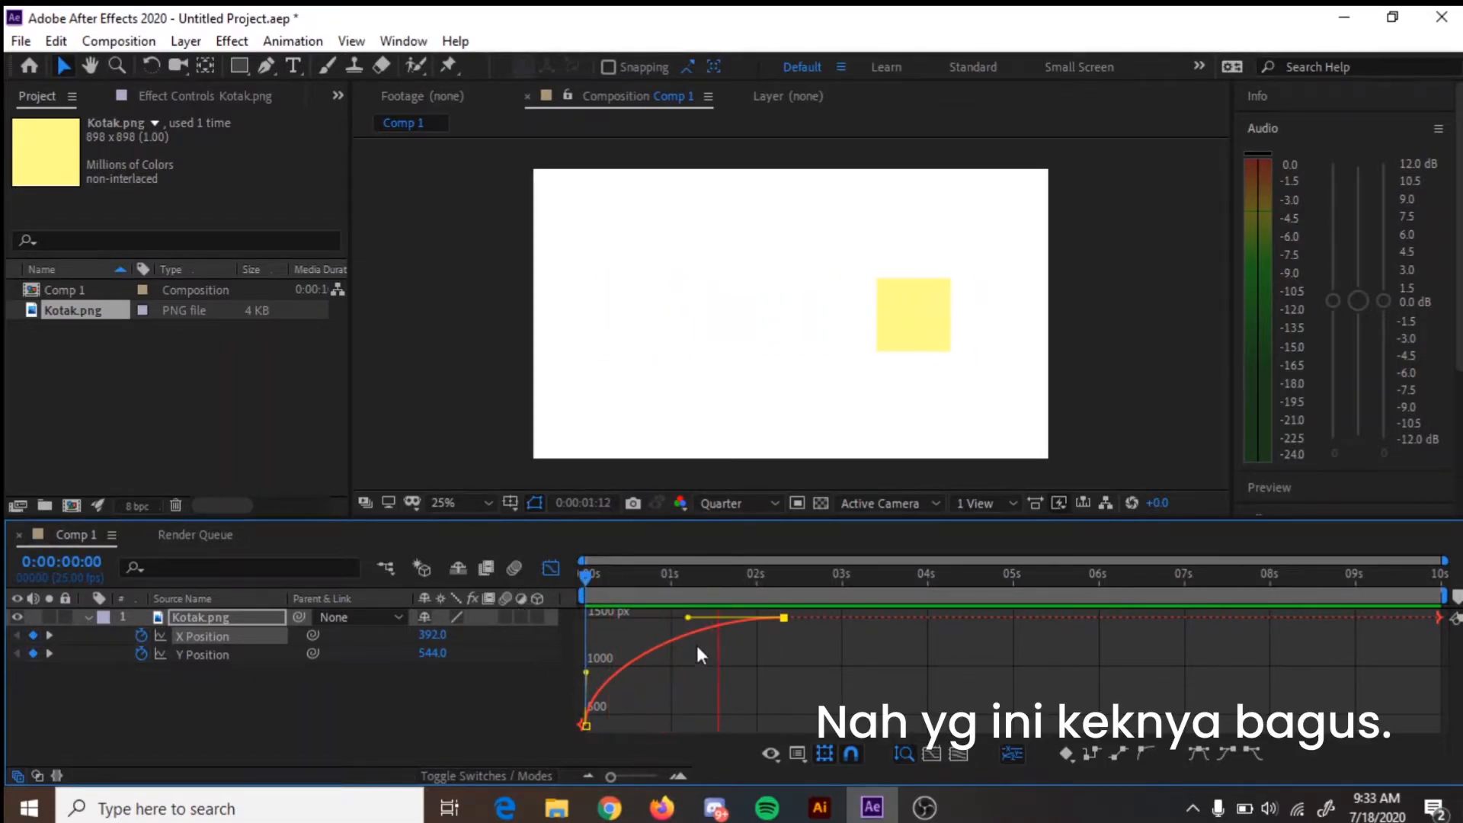
{"action": "key", "text": "space"}
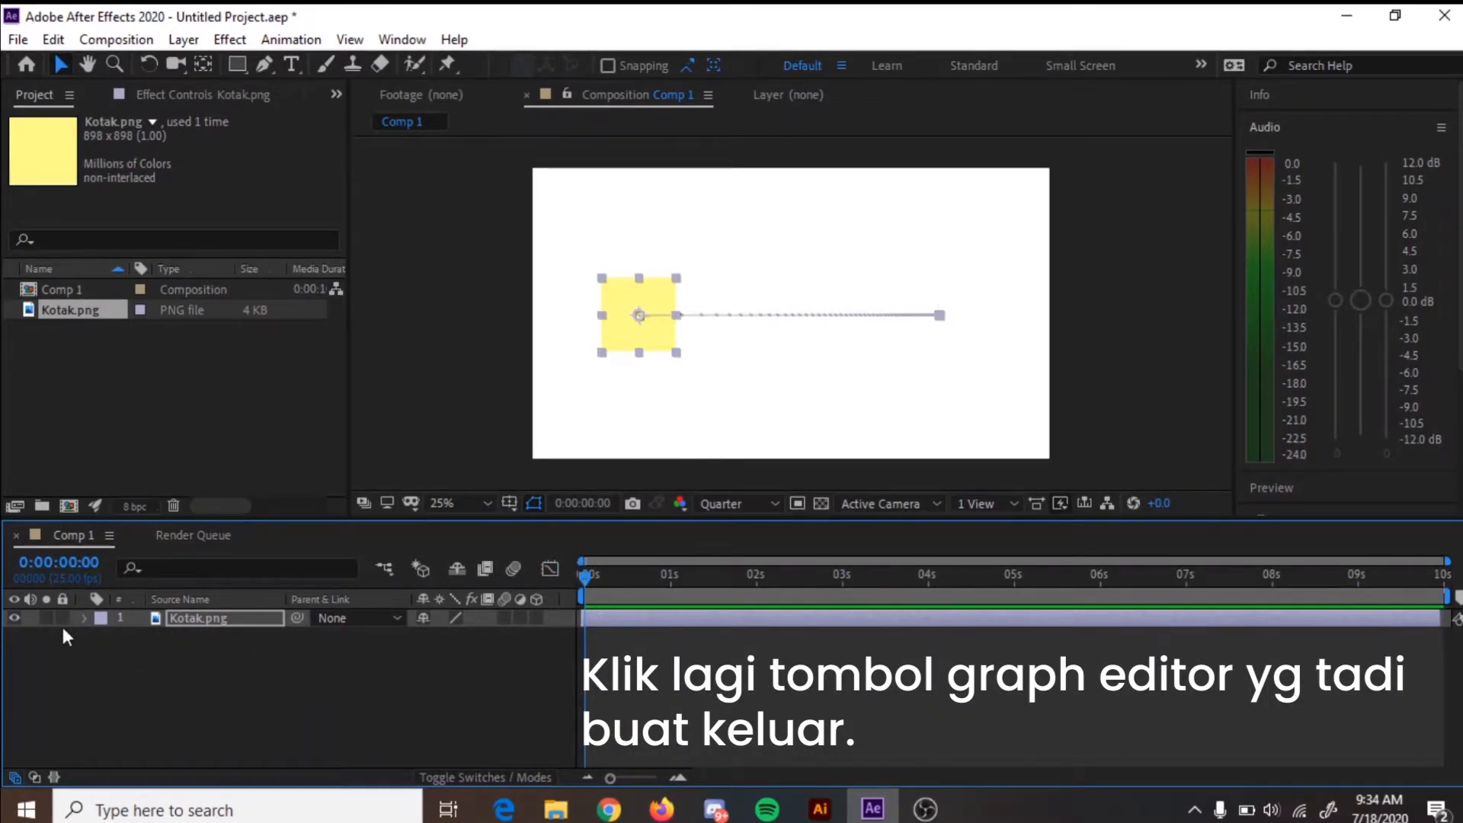
- Keyframe the Scale of the Kotak.png layer at 88.5% at 0:00:00:00 and 38.5% at 0:00:00:04
{"action": "key", "text": "s"}
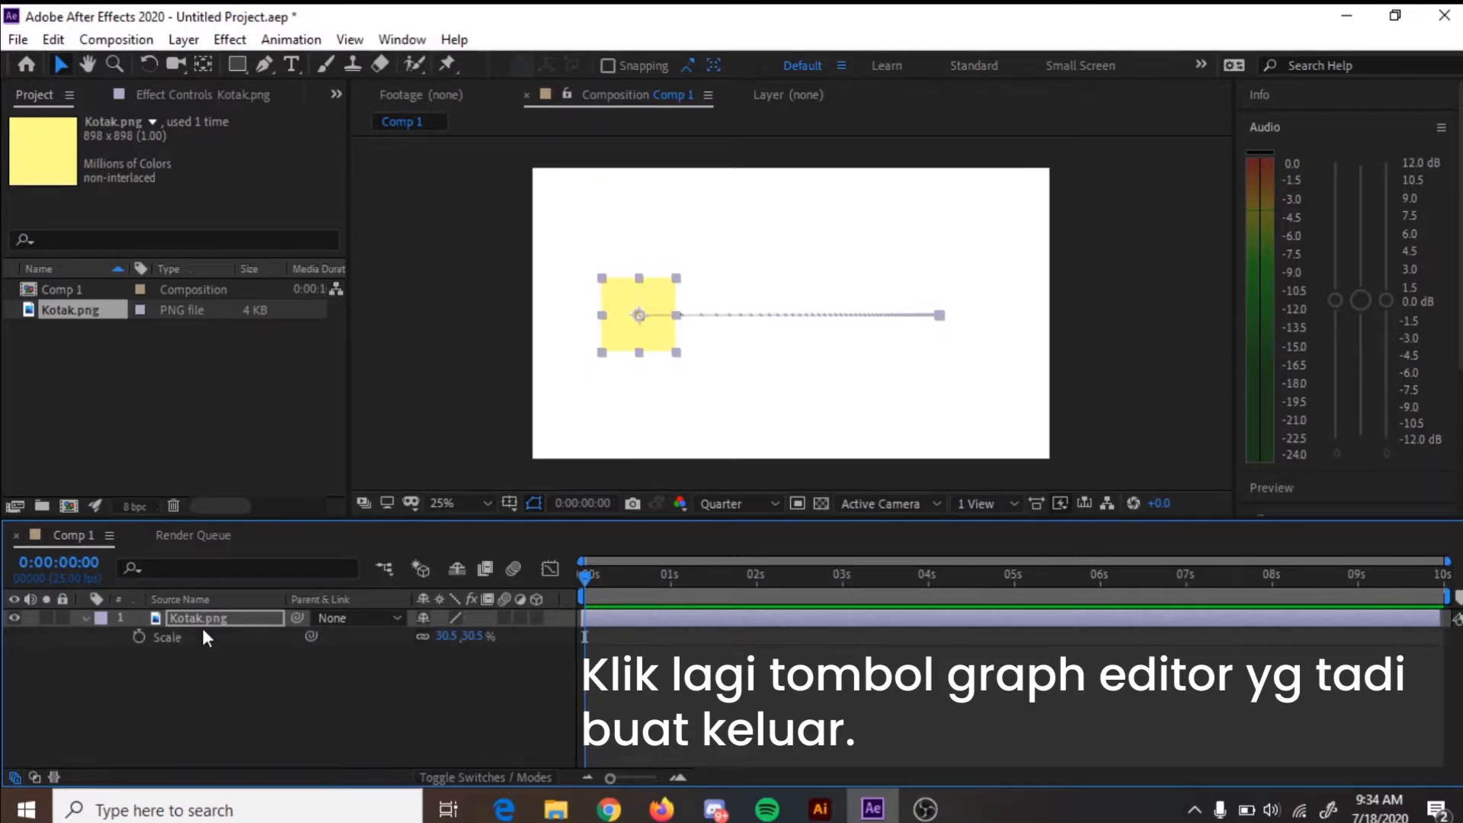
{"action": "left_click_drag", "start_coordinate": [452, 637], "coordinate": [518, 618]}
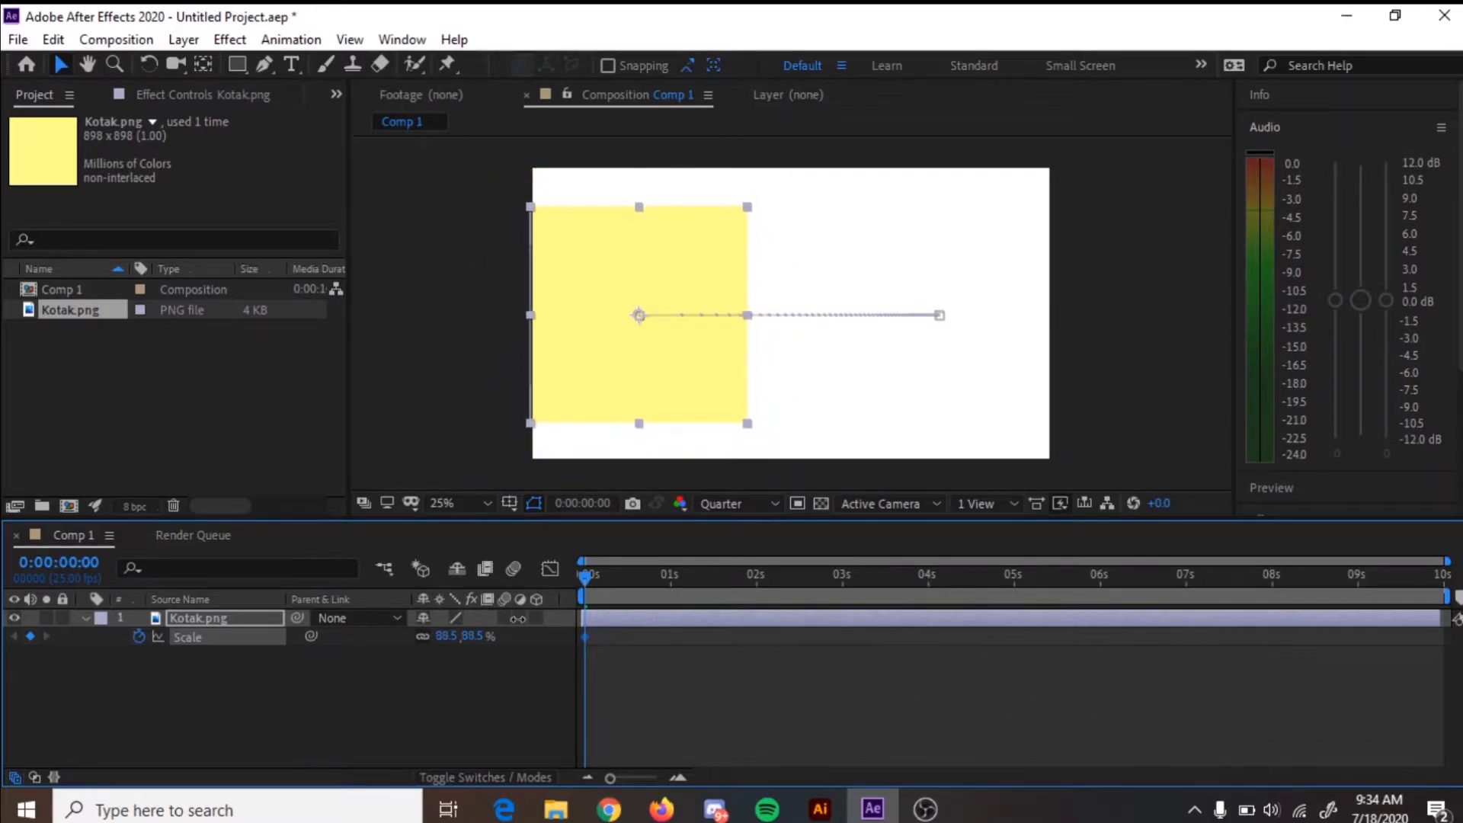
{"action": "left_click_drag", "start_coordinate": [592, 578], "coordinate": [596, 586]}
{"action": "left_click_drag", "start_coordinate": [474, 630], "coordinate": [410, 625]}
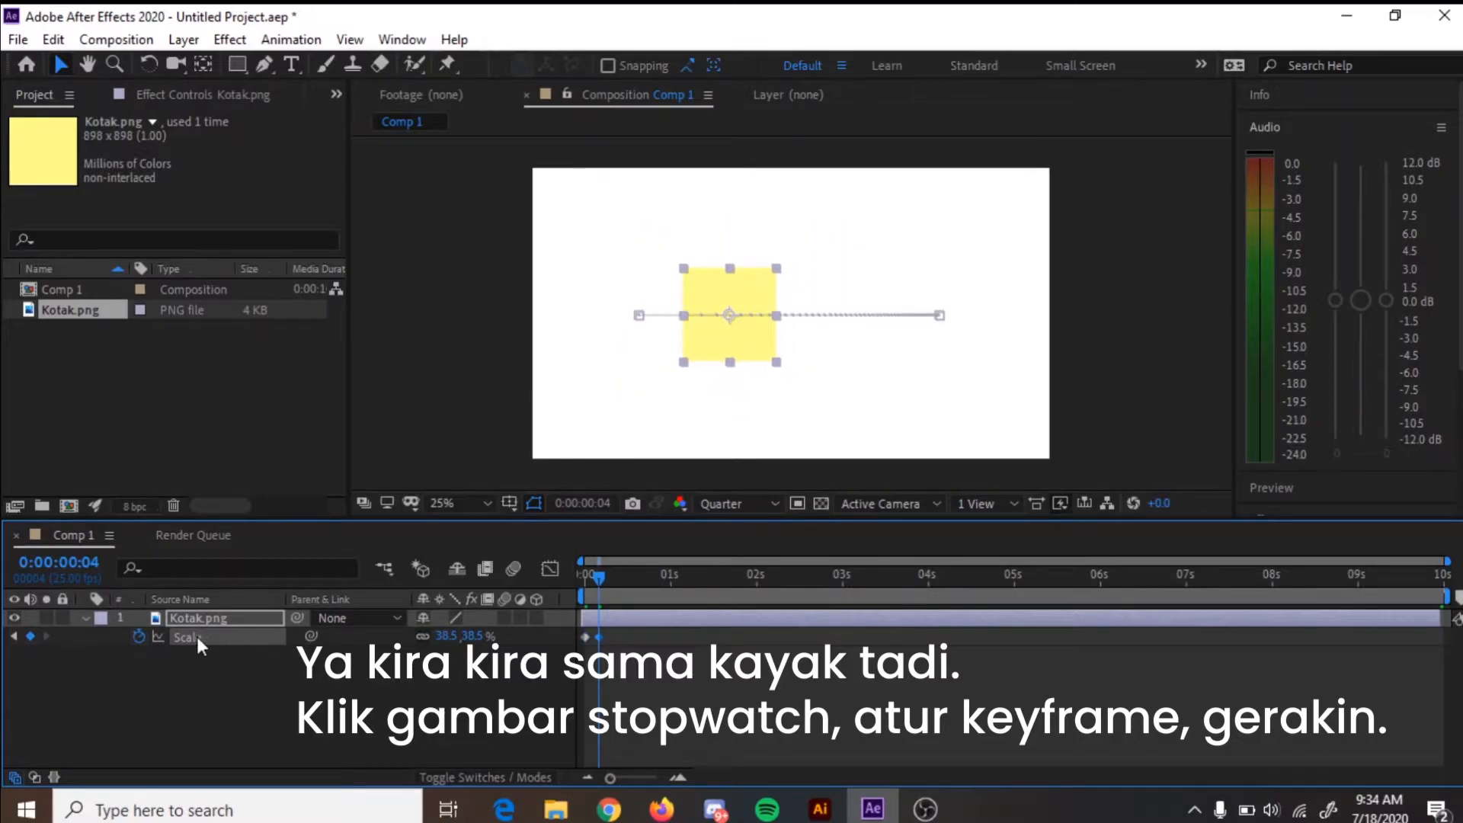
- Ease both Scale keyframes in the Graph Editor into a fast drop that settles smoothly, and preview the animation
{"action": "left_click", "coordinate": [174, 640]}
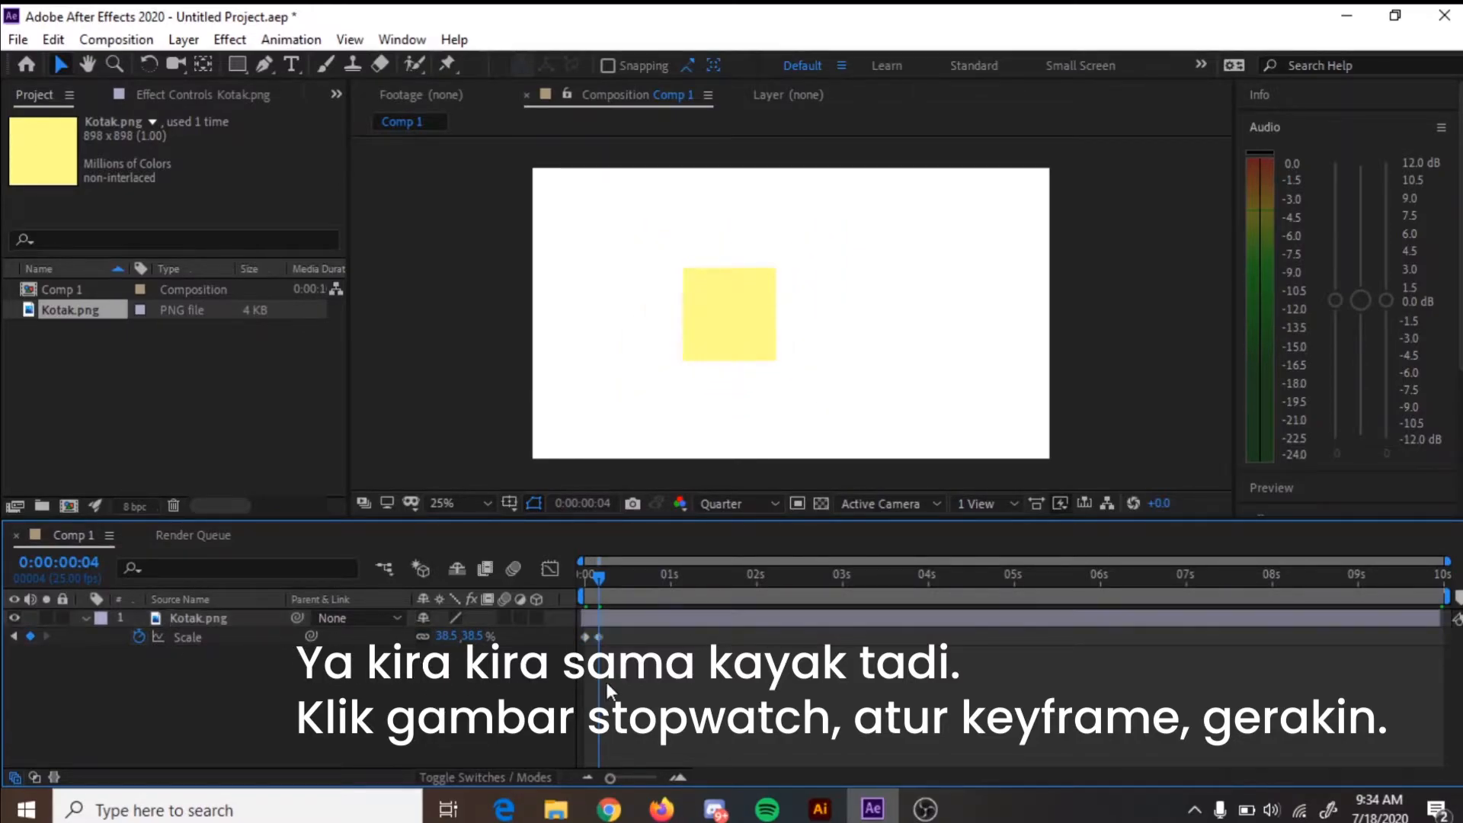
{"action": "left_click", "coordinate": [559, 569]}
{"action": "left_click", "coordinate": [585, 619]}
{"action": "left_click_drag", "start_coordinate": [610, 782], "coordinate": [653, 777]}
{"action": "left_click_drag", "start_coordinate": [627, 617], "coordinate": [573, 695]}
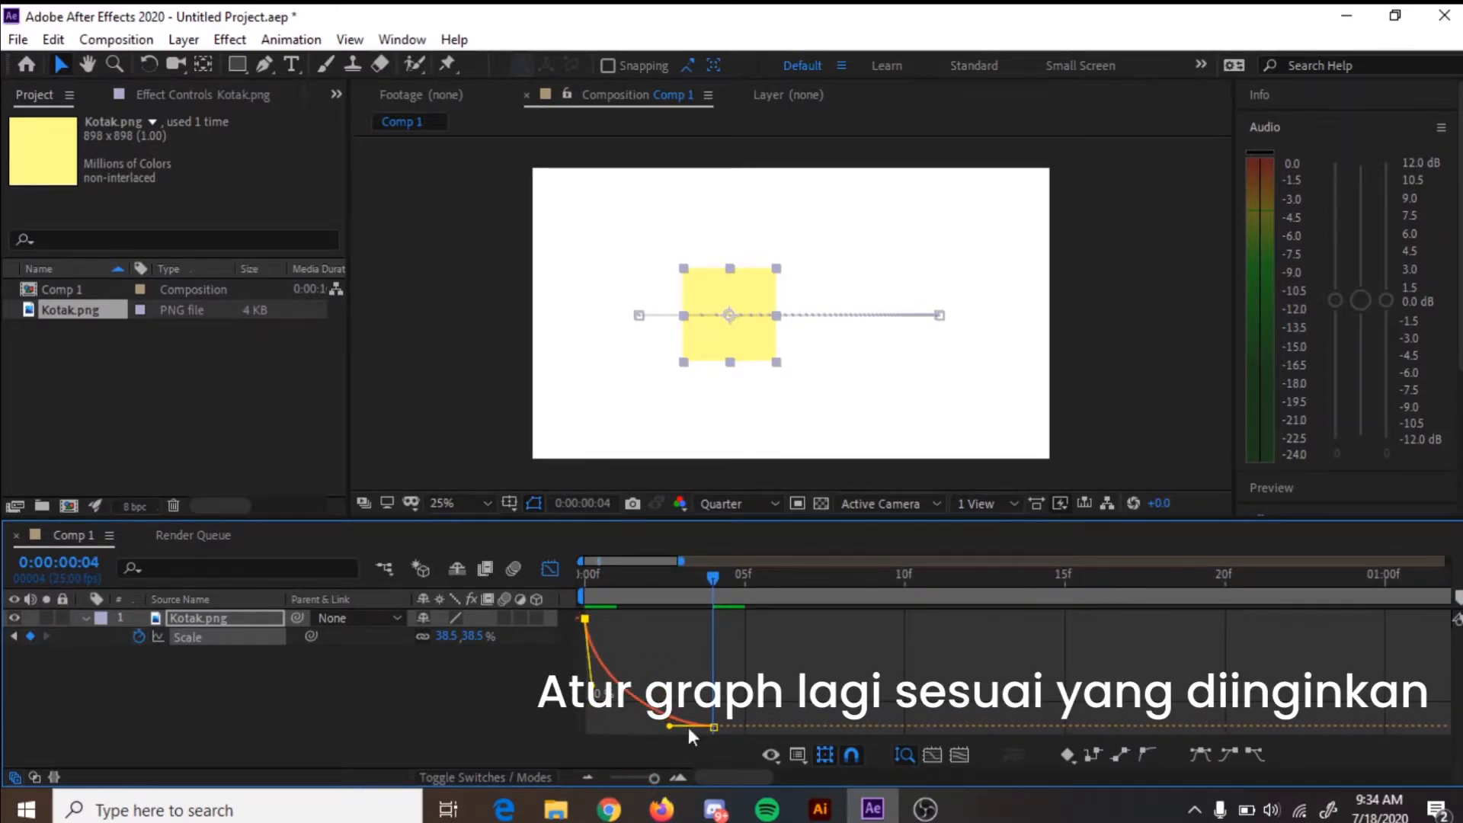
{"action": "left_click_drag", "start_coordinate": [669, 726], "coordinate": [657, 727]}
{"action": "left_click_drag", "start_coordinate": [706, 568], "coordinate": [561, 581]}
{"action": "key", "text": "space"}
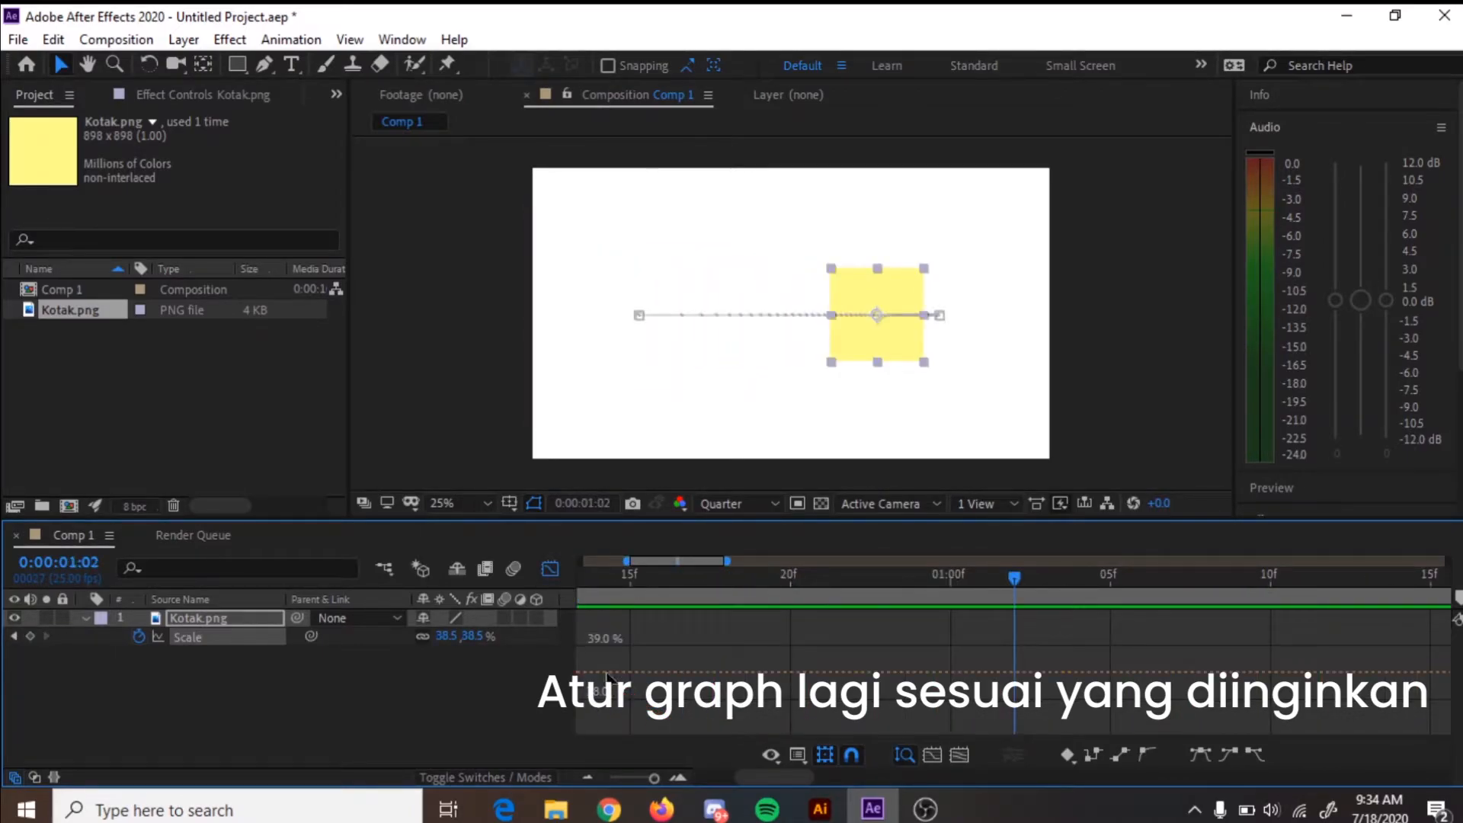
- Leave the Graph Editor and show all Transform properties of the Kotak.png layer with their keyframes
{"action": "left_click", "coordinate": [548, 567]}
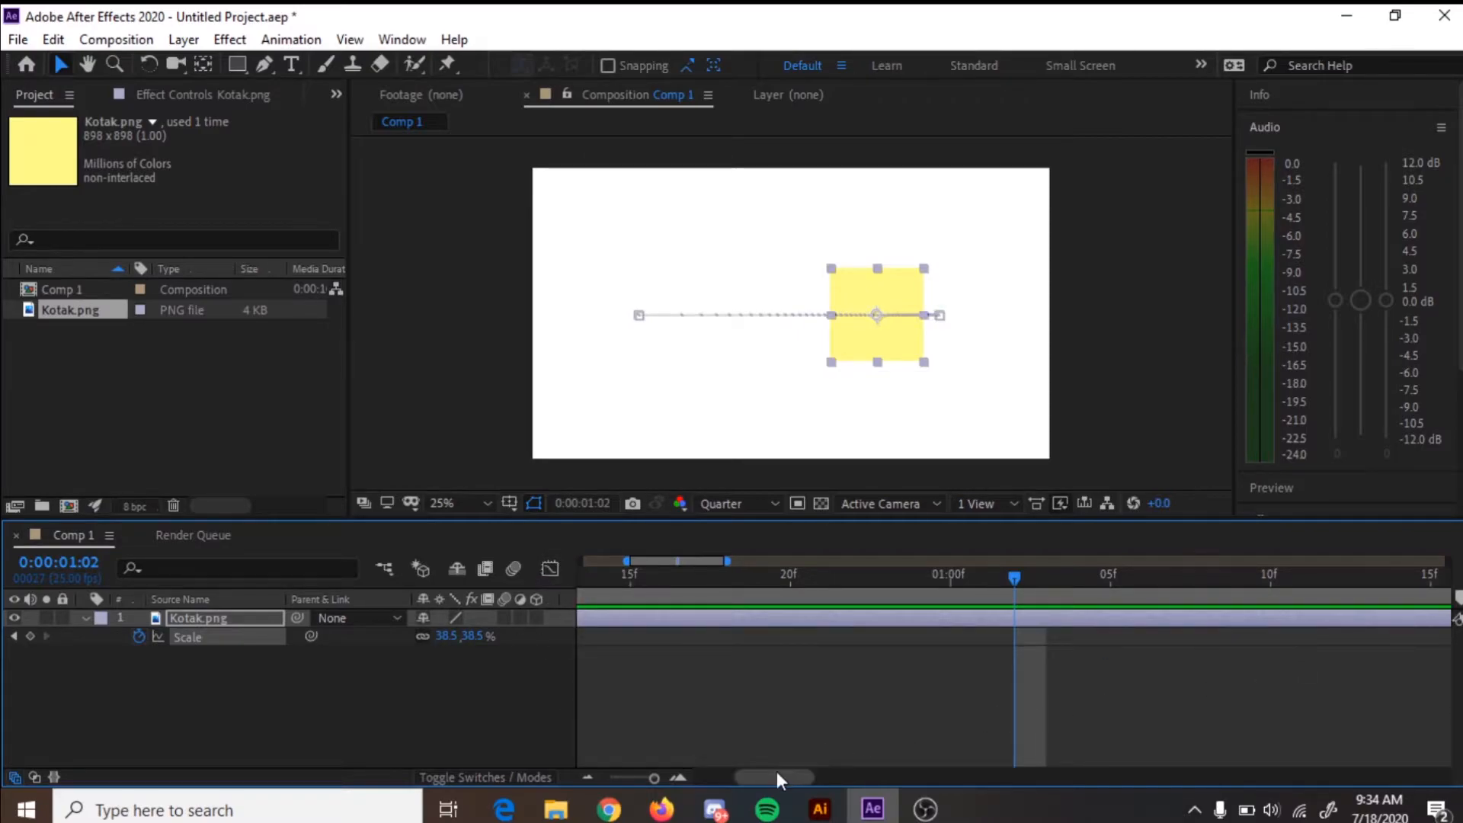
{"action": "left_click_drag", "start_coordinate": [775, 771], "coordinate": [698, 766]}
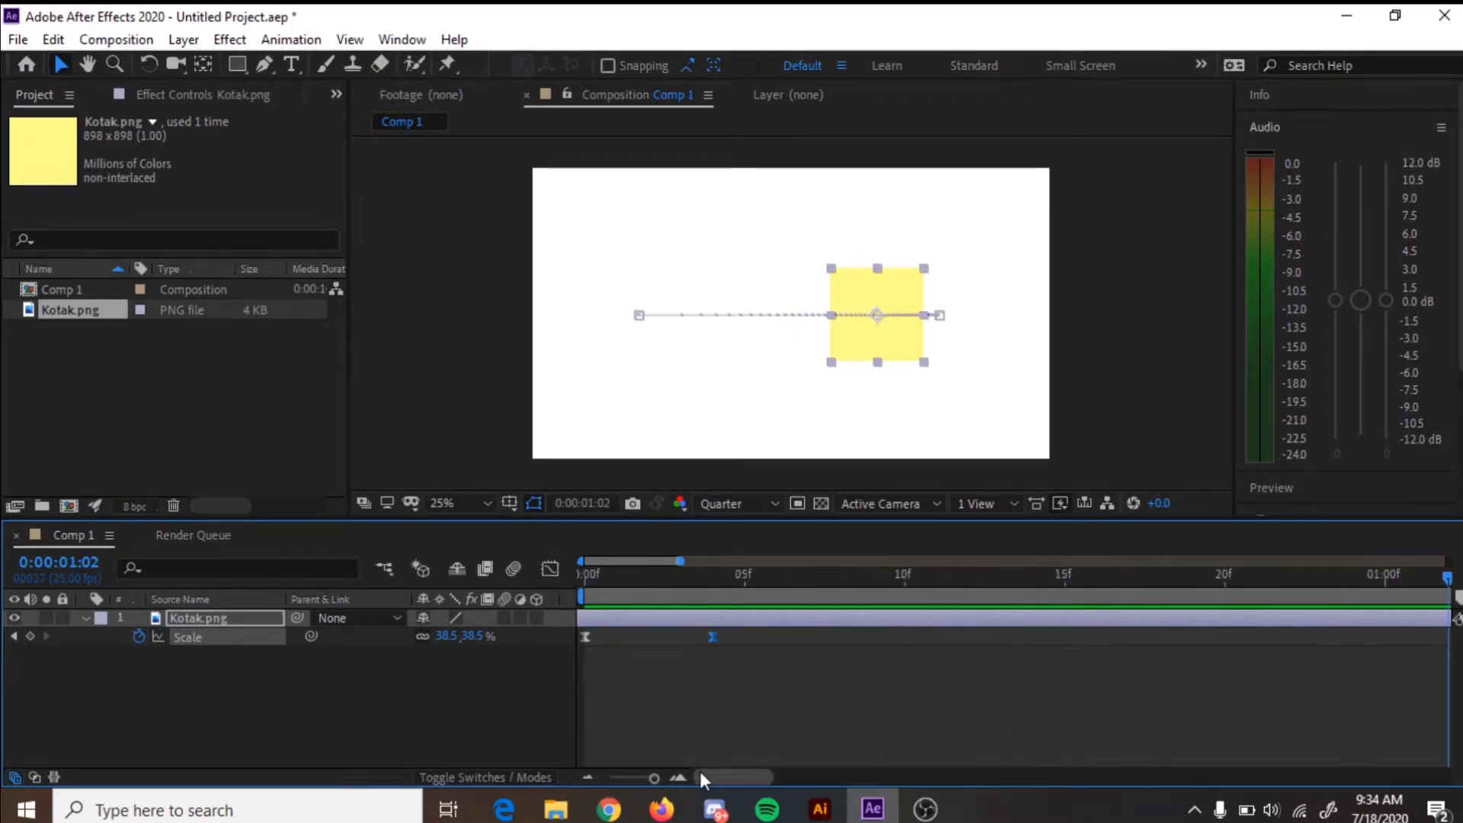
{"action": "left_click", "coordinate": [83, 618]}
{"action": "left_click", "coordinate": [84, 617]}
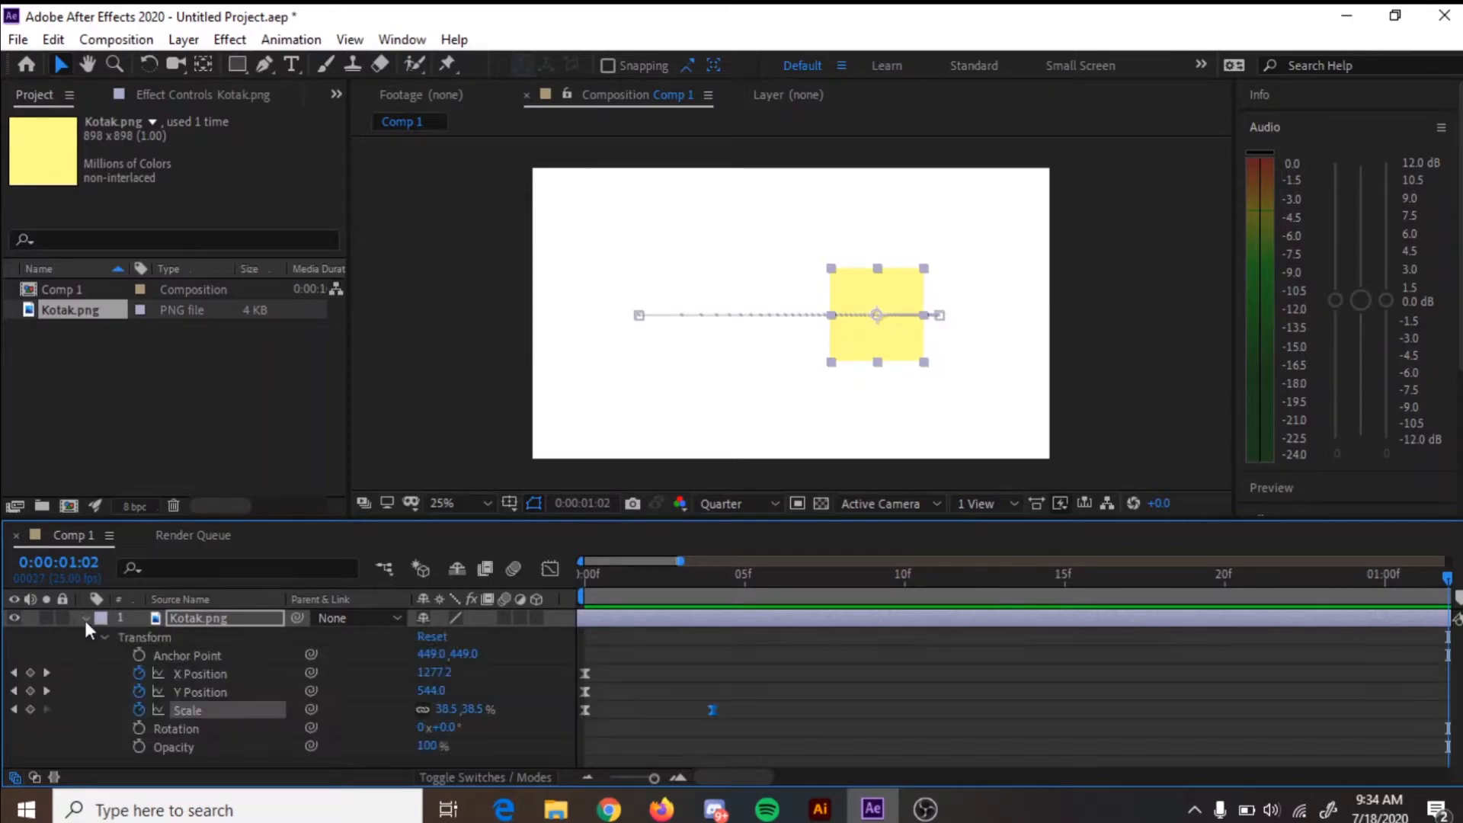
- Delay the first X and Y Position keyframes to about 0:00:00:10 and the second Scale keyframe to 0:00:00:09, and preview the animation
{"action": "left_click", "coordinate": [585, 709]}
{"action": "left_click", "coordinate": [587, 692]}
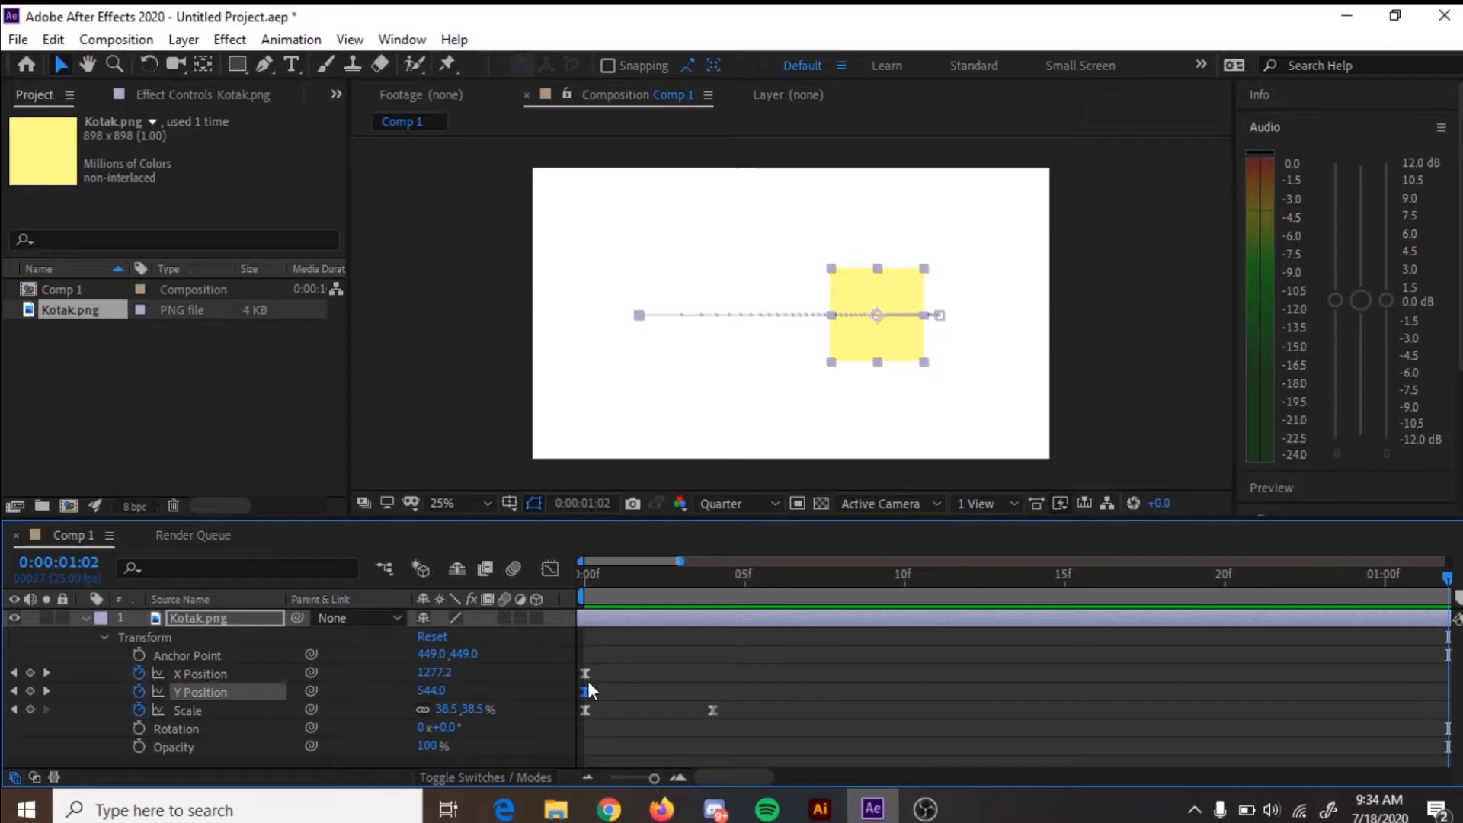
{"action": "left_click", "coordinate": [610, 692]}
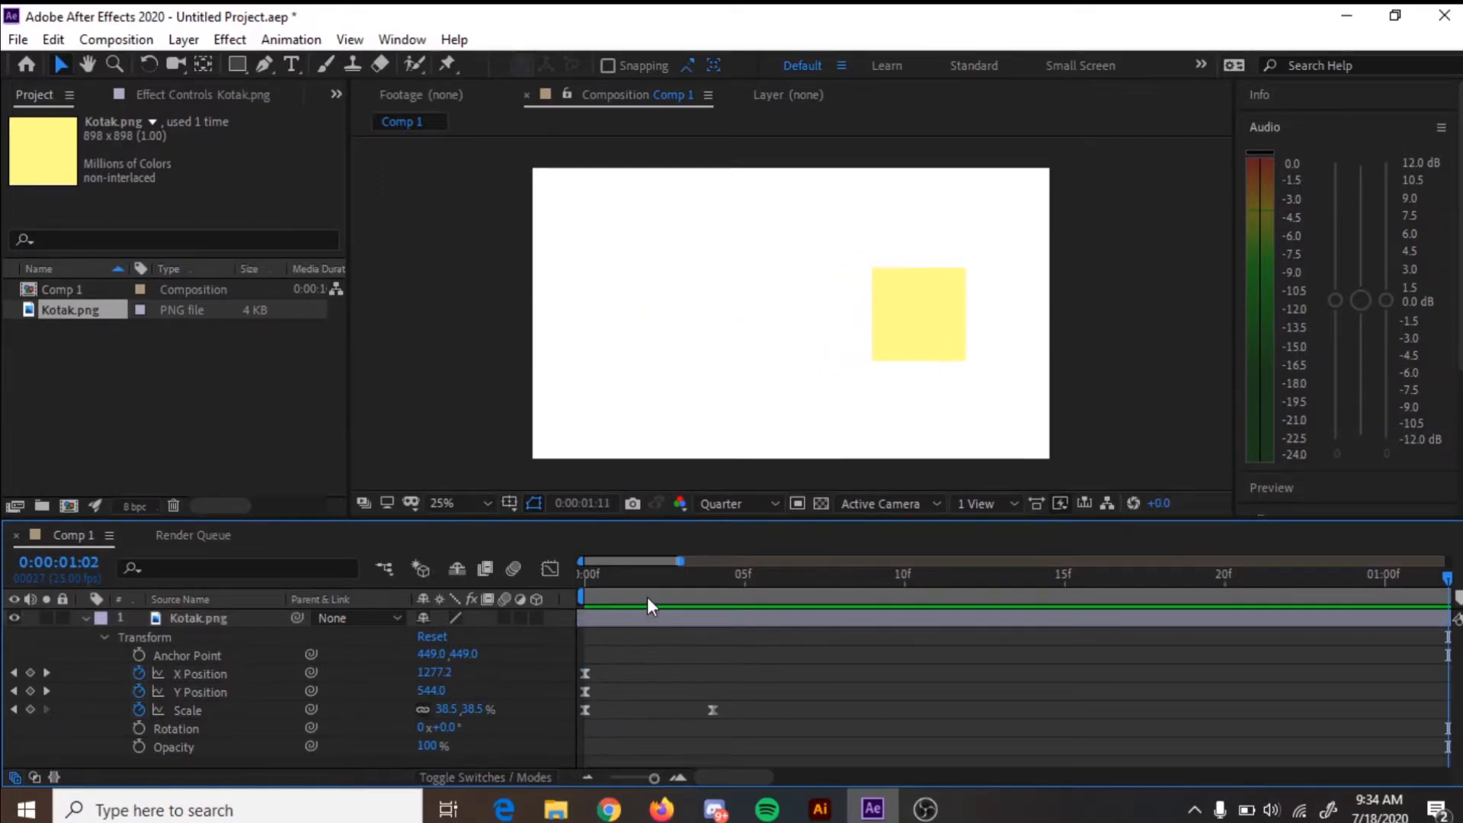
{"action": "left_click_drag", "start_coordinate": [652, 779], "coordinate": [609, 778]}
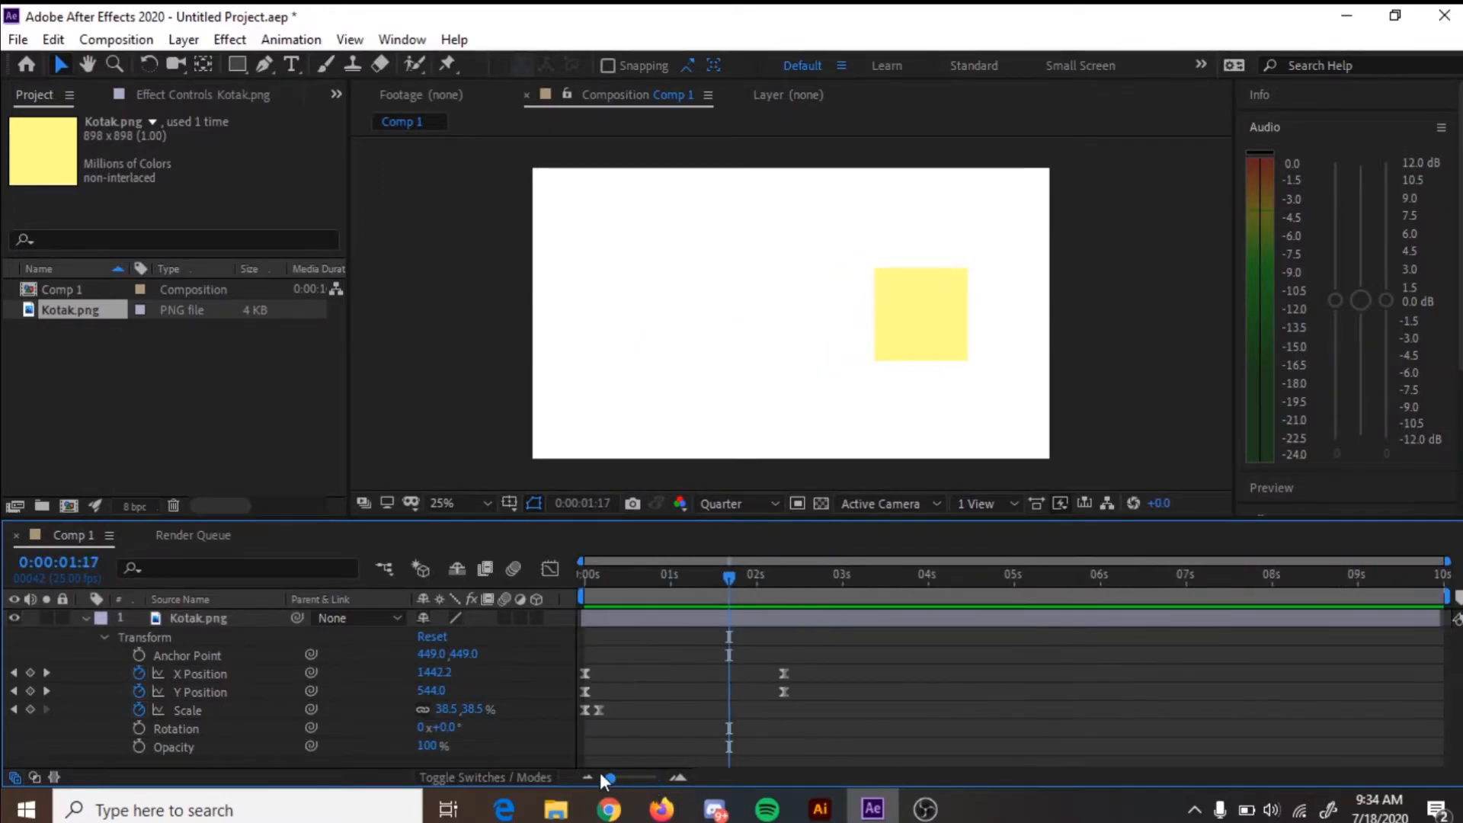
{"action": "left_click", "coordinate": [584, 690]}
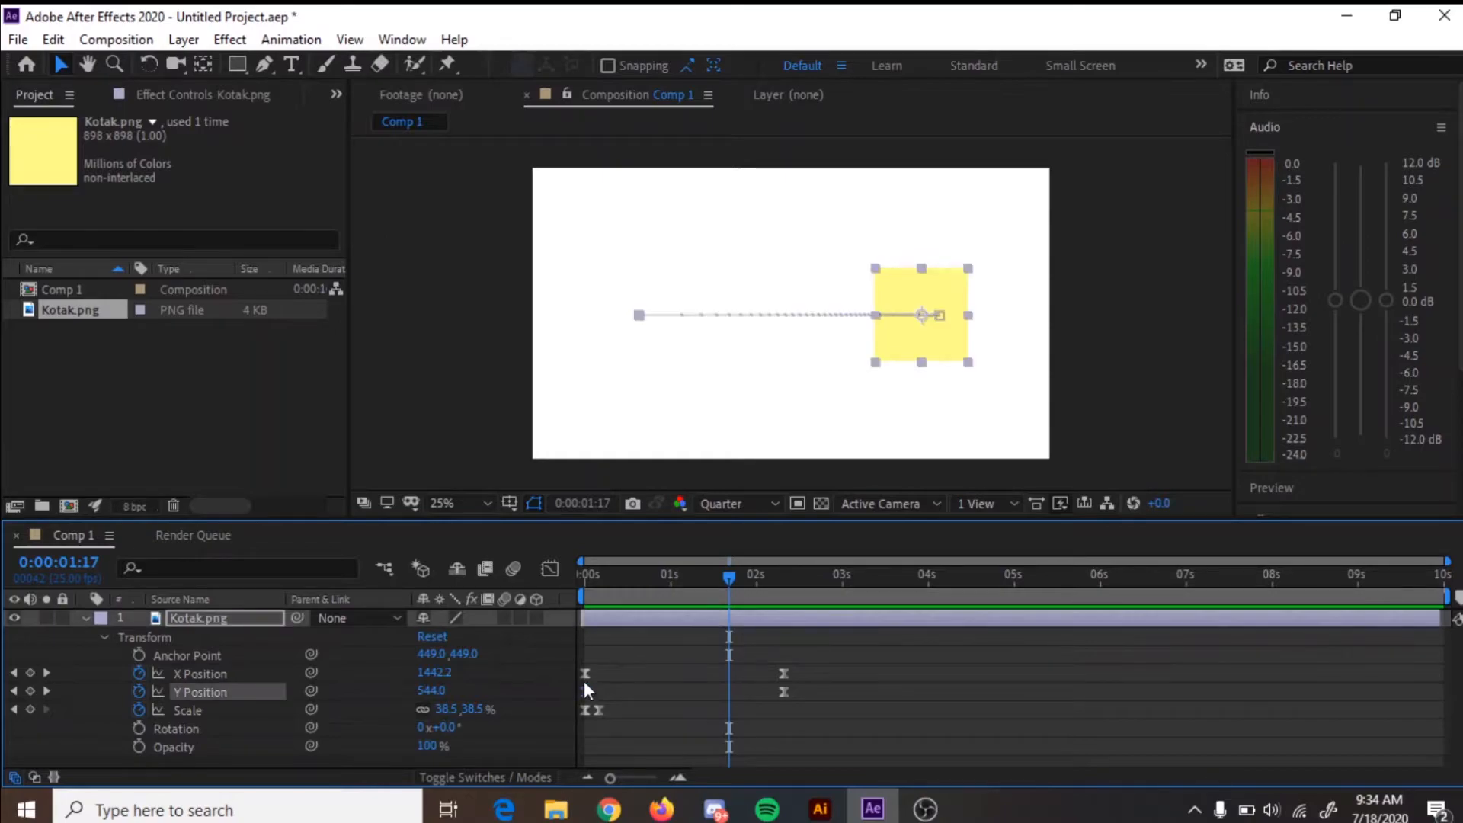
{"action": "left_click", "coordinate": [587, 675], "text": "shift"}
{"action": "left_click_drag", "start_coordinate": [587, 677], "coordinate": [615, 710]}
{"action": "key", "text": "Home"}
{"action": "key", "text": "space"}
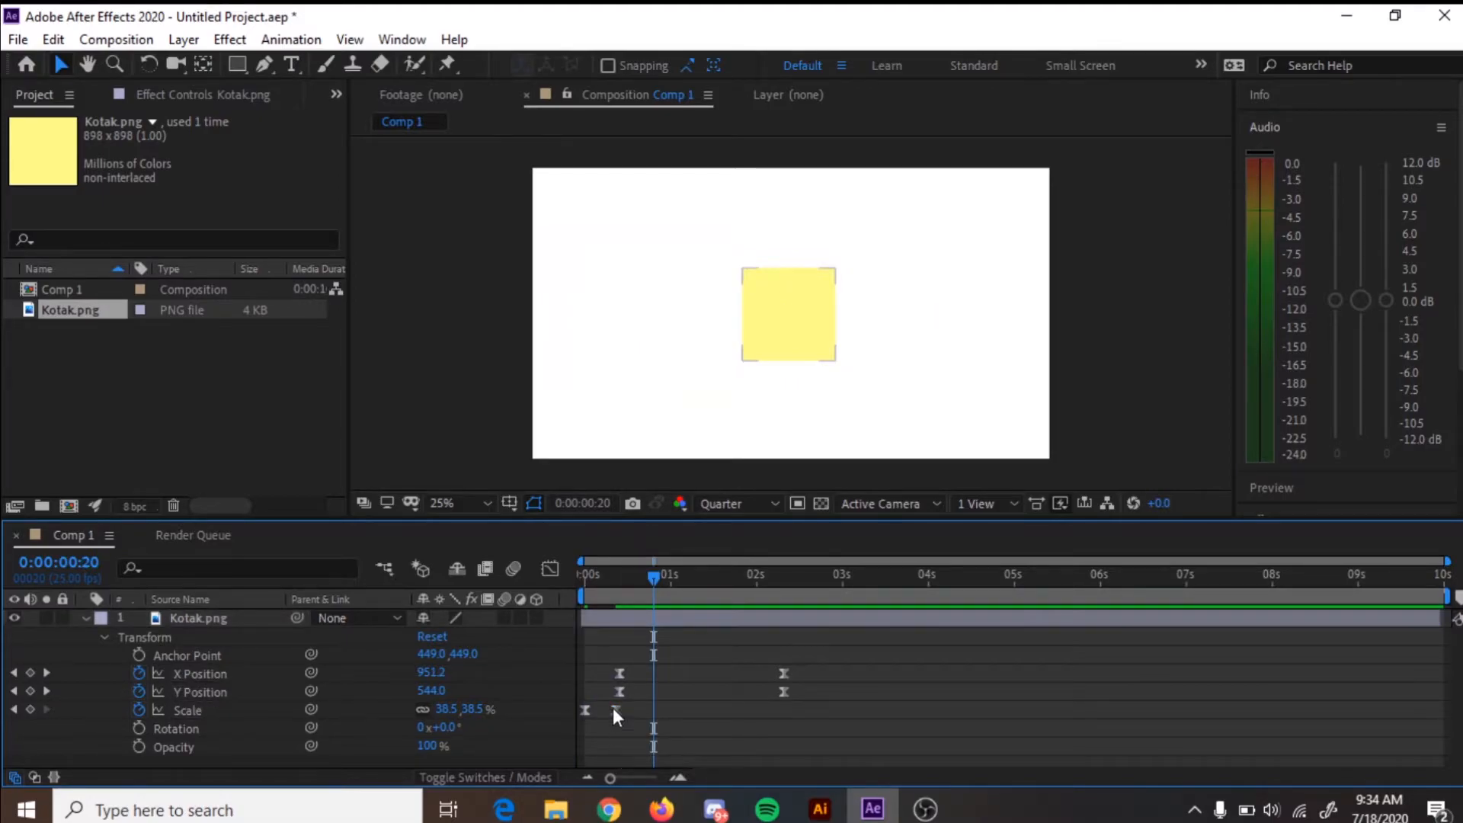
- Steepen the start of the Scale curve in the Graph Editor and preview the animation
{"action": "left_click", "coordinate": [186, 710]}
{"action": "left_click", "coordinate": [549, 569]}
{"action": "left_click_drag", "start_coordinate": [611, 778], "coordinate": [641, 778]}
{"action": "left_click_drag", "start_coordinate": [602, 685], "coordinate": [587, 679]}
{"action": "key", "text": "space"}
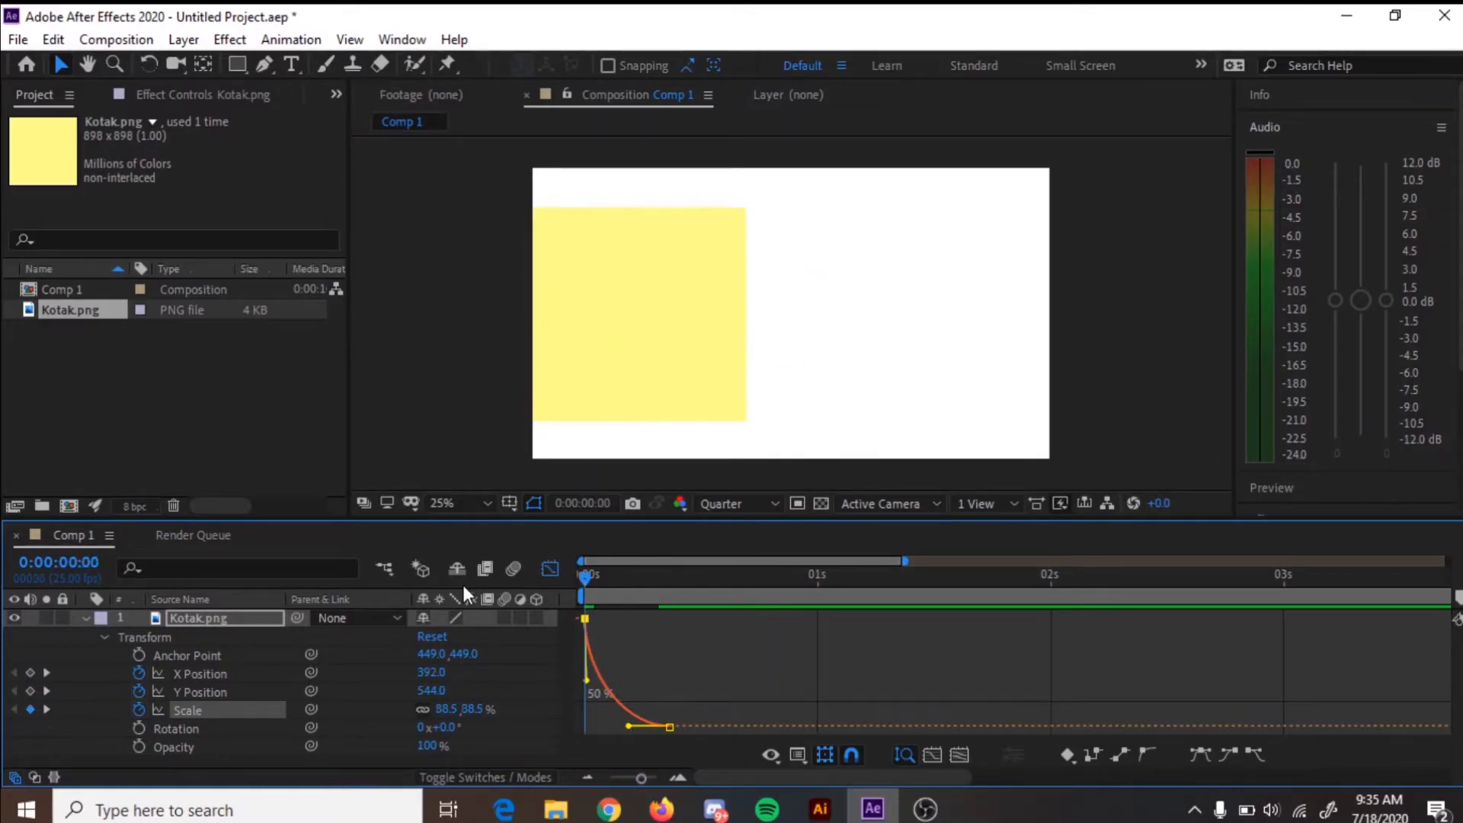
{"action": "left_click", "coordinate": [549, 571]}
- Move the ending X and Y Position keyframes to about 0:00:02:06 and steepen the start of the X Position curve in the Graph Editor
{"action": "left_click_drag", "start_coordinate": [1186, 655], "coordinate": [1108, 693]}
{"action": "left_click", "coordinate": [547, 569]}
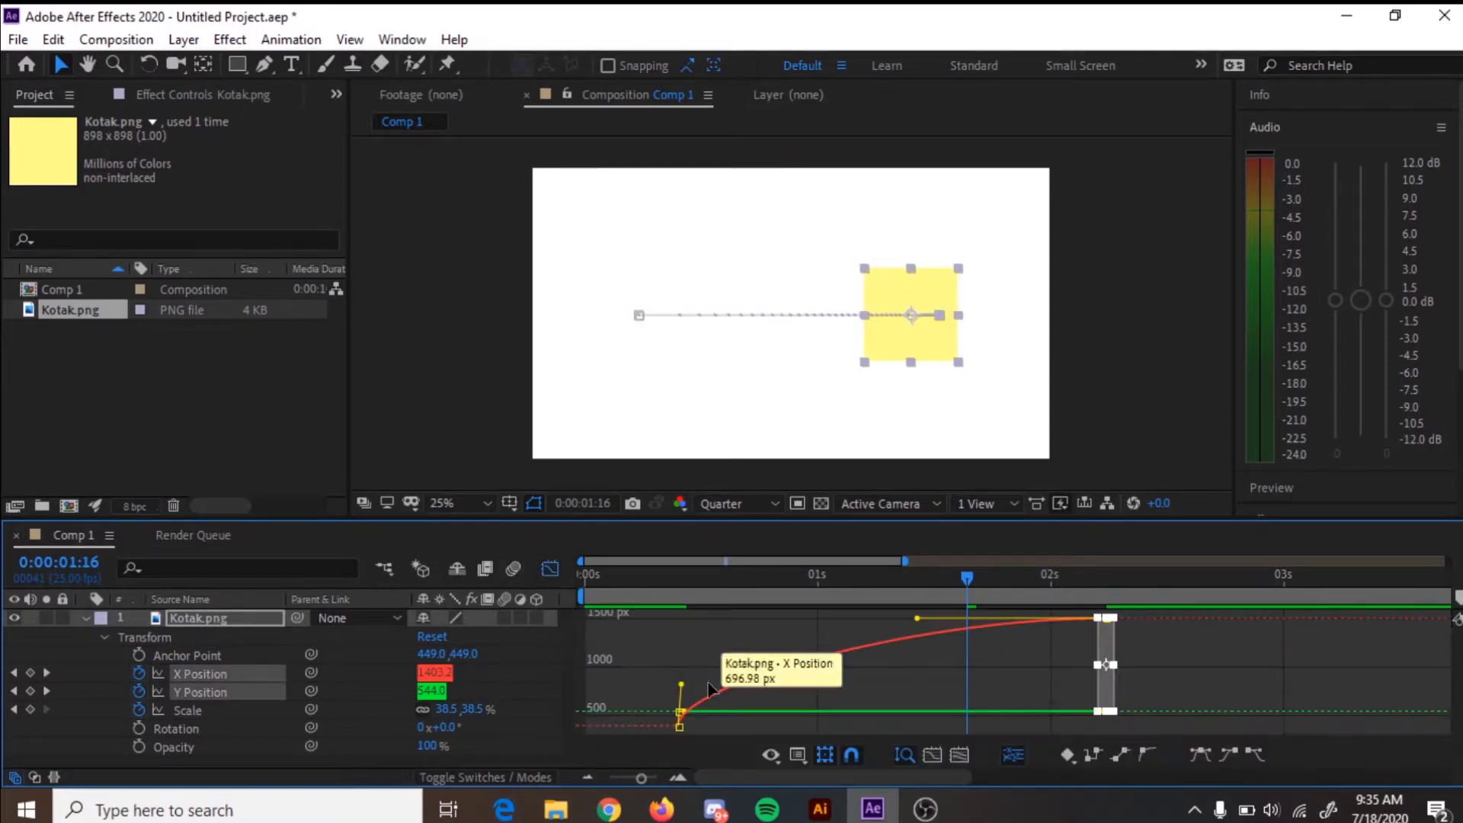
{"action": "left_click", "coordinate": [231, 675]}
{"action": "left_click_drag", "start_coordinate": [689, 712], "coordinate": [675, 652]}
{"action": "key", "text": "space"}
{"action": "key", "text": "space"}
{"action": "left_click", "coordinate": [544, 562]}
- Set the Scale keyframe at 0:00:00:09 to 13.5% and preview the animation
{"action": "left_click_drag", "start_coordinate": [973, 577], "coordinate": [668, 564]}
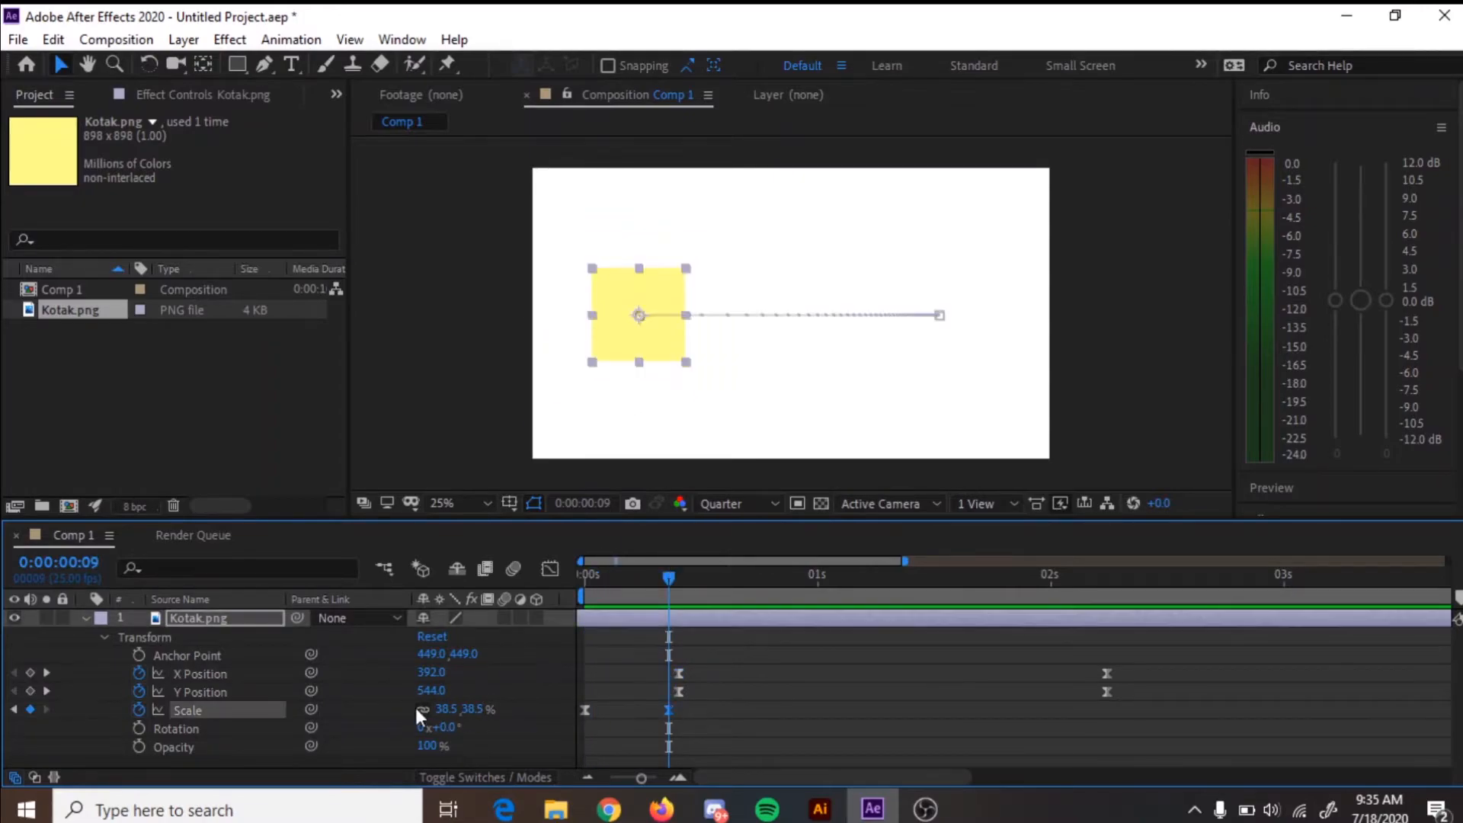
{"action": "mouse_move", "coordinate": [446, 709]}
{"action": "left_mouse_down"}
{"action": "mouse_move", "coordinate": [430, 709]}
{"action": "mouse_move", "coordinate": [444, 710]}
{"action": "left_mouse_up"}
{"action": "key", "text": "space"}
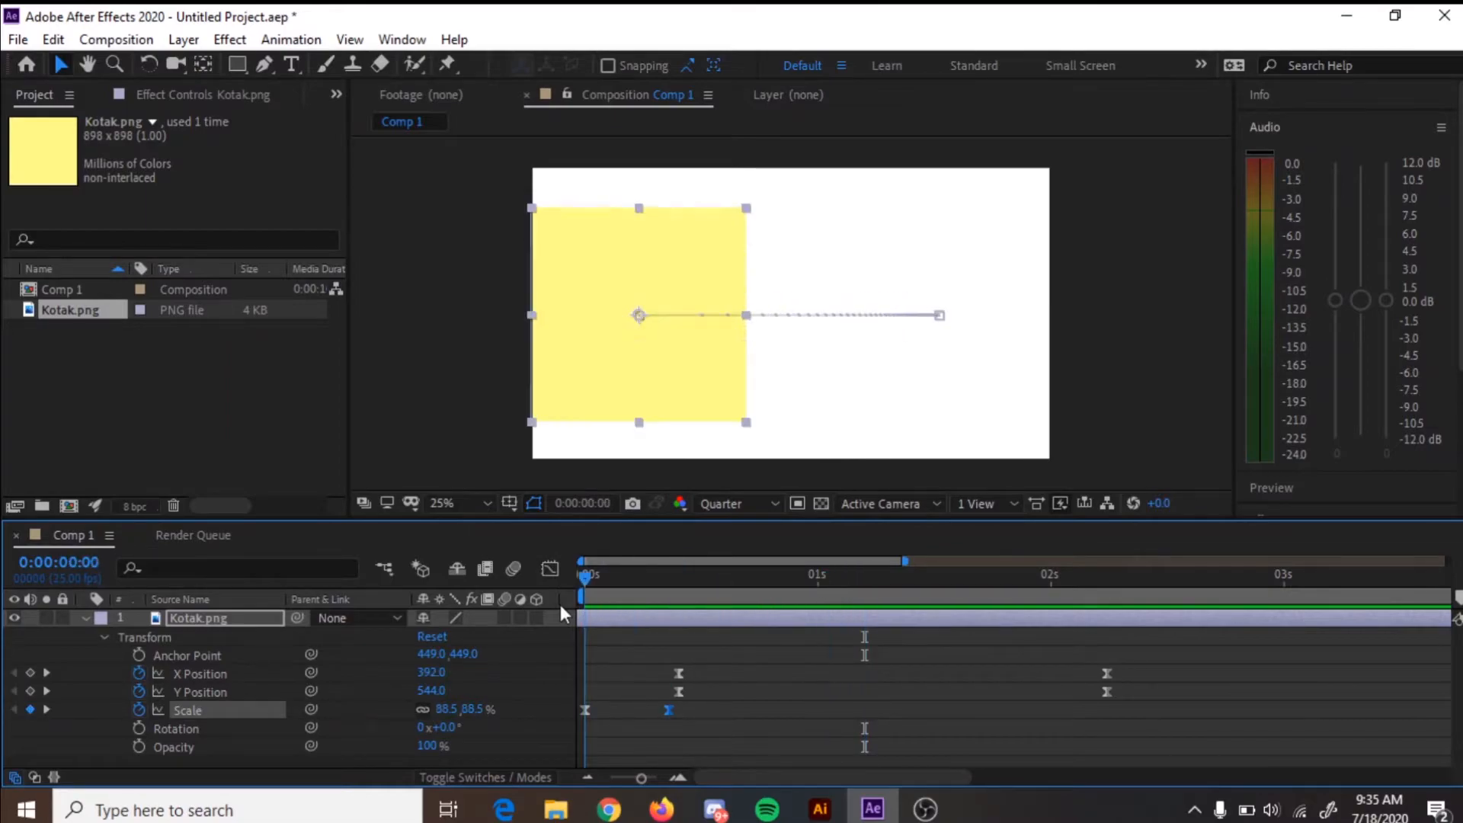
- Delay the starting X and Y Position keyframes to about 0:00:00:12 and preview the animation
{"action": "left_click_drag", "start_coordinate": [667, 658], "coordinate": [690, 712]}
{"action": "left_click_drag", "start_coordinate": [661, 622], "coordinate": [697, 690]}
{"action": "key", "text": "ctrl+z"}
{"action": "key", "text": "space"}
{"action": "key", "text": "space"}
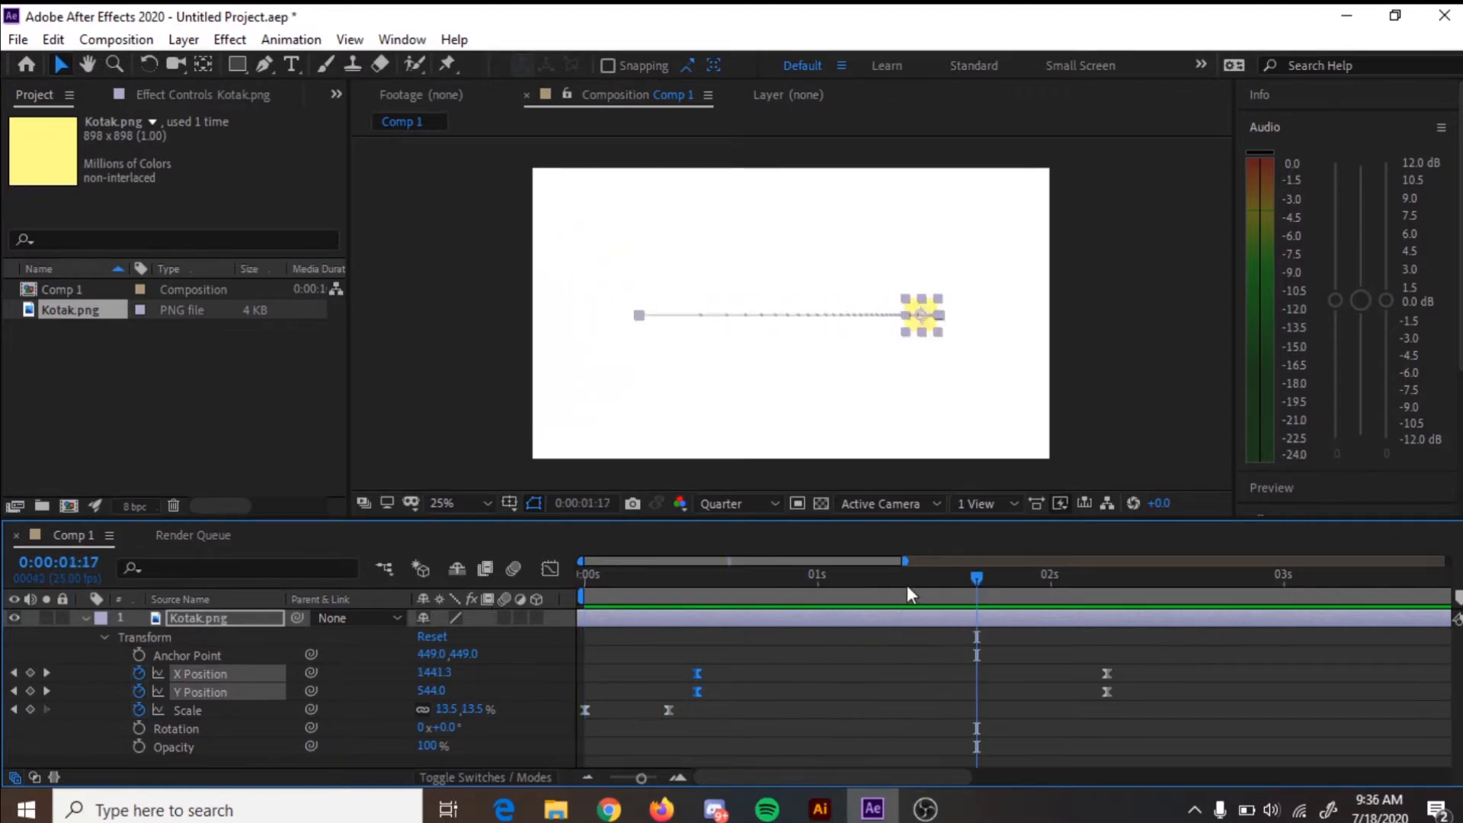
- Fine-tune the start and end handles of the Scale curve in the Graph Editor, previewing the animation from the beginning
{"action": "left_click_drag", "start_coordinate": [904, 584], "coordinate": [660, 620]}
{"action": "left_click", "coordinate": [219, 694]}
{"action": "left_click", "coordinate": [221, 712]}
{"action": "left_click", "coordinate": [549, 568]}
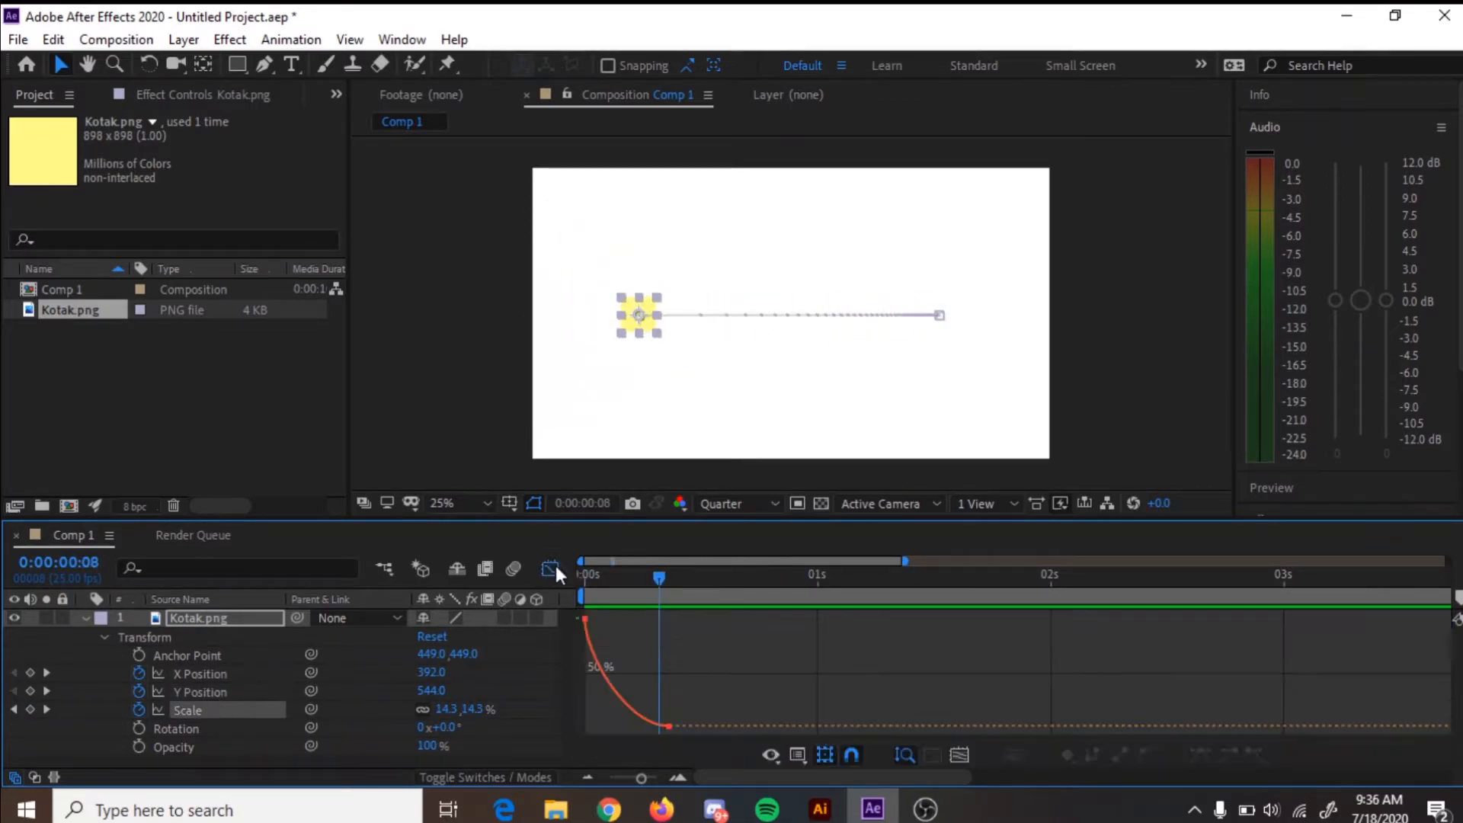
{"action": "left_click_drag", "start_coordinate": [607, 580], "coordinate": [543, 582]}
{"action": "key", "text": "space"}
{"action": "left_click_drag", "start_coordinate": [587, 658], "coordinate": [587, 665]}
{"action": "left_click_drag", "start_coordinate": [629, 726], "coordinate": [639, 726]}
{"action": "left_click_drag", "start_coordinate": [753, 580], "coordinate": [535, 597]}
{"action": "key", "text": "space"}
{"action": "key", "text": "space"}
{"action": "left_click", "coordinate": [549, 568]}
- Return to 0:00:00:00, show only the Rotation property of the Kotak.png layer and keyframe it at 0°
{"action": "left_click_drag", "start_coordinate": [829, 582], "coordinate": [533, 620]}
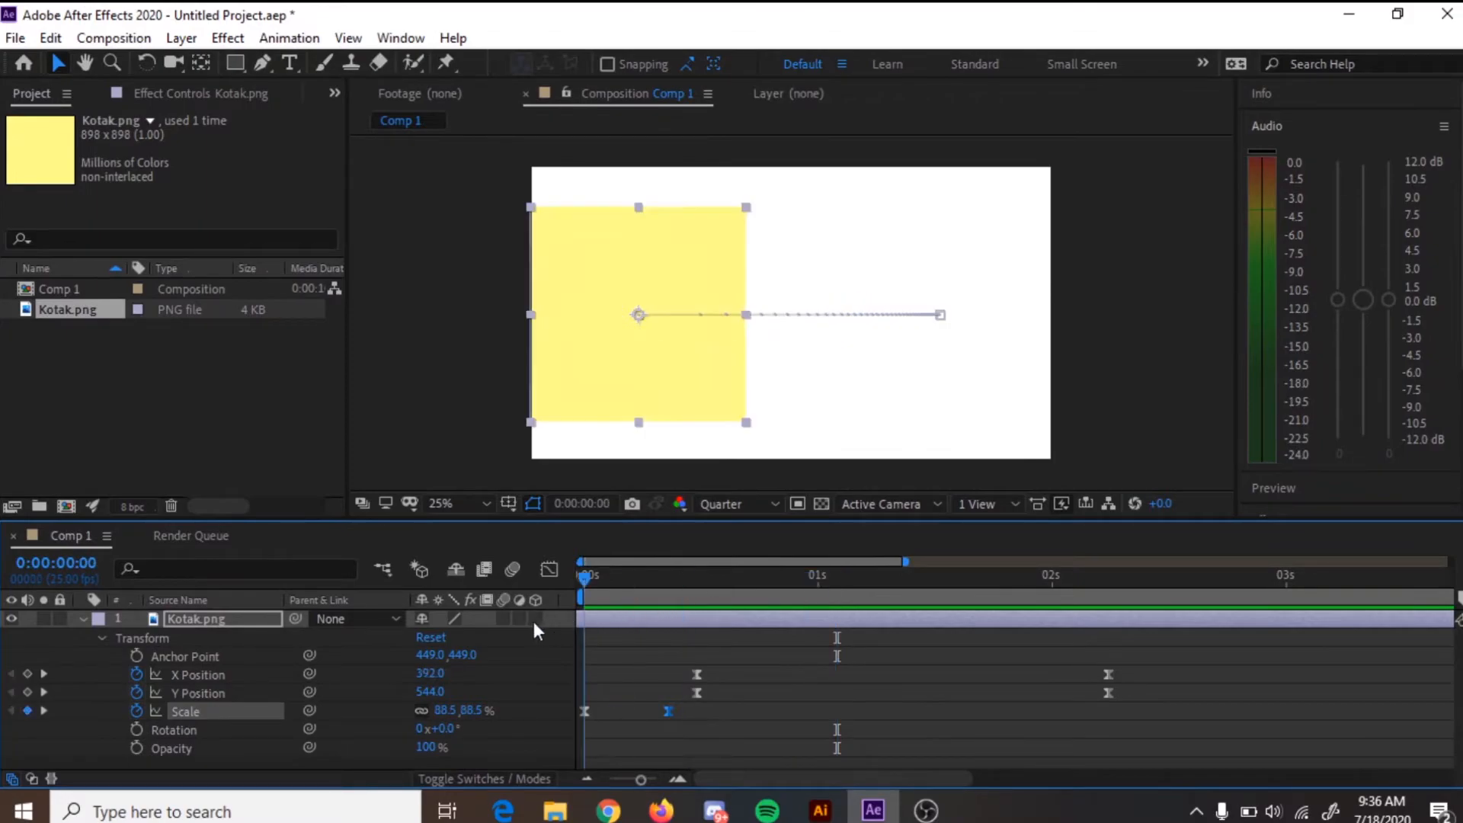
{"action": "left_click", "coordinate": [81, 619]}
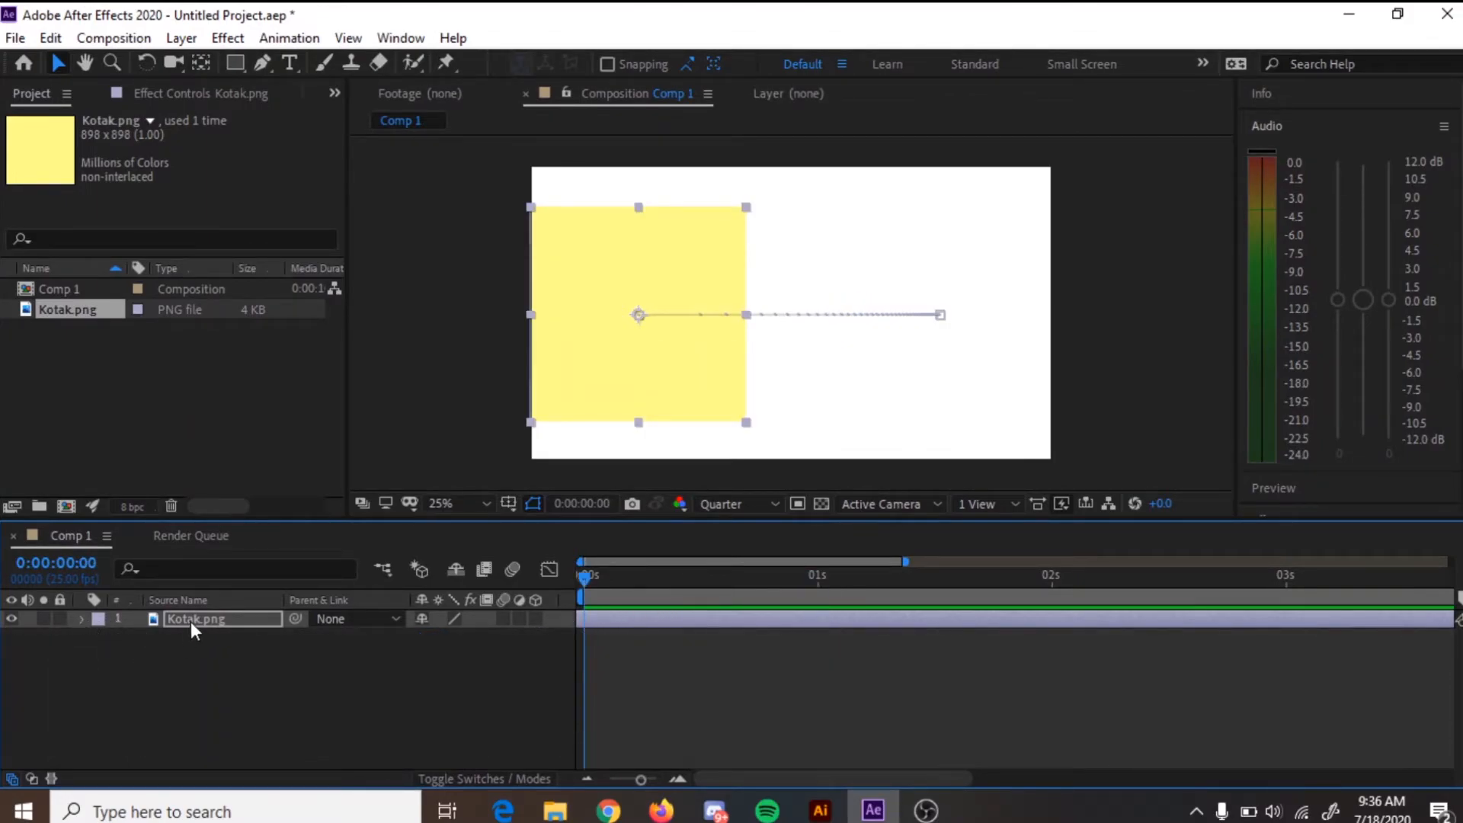
{"action": "key", "text": "r"}
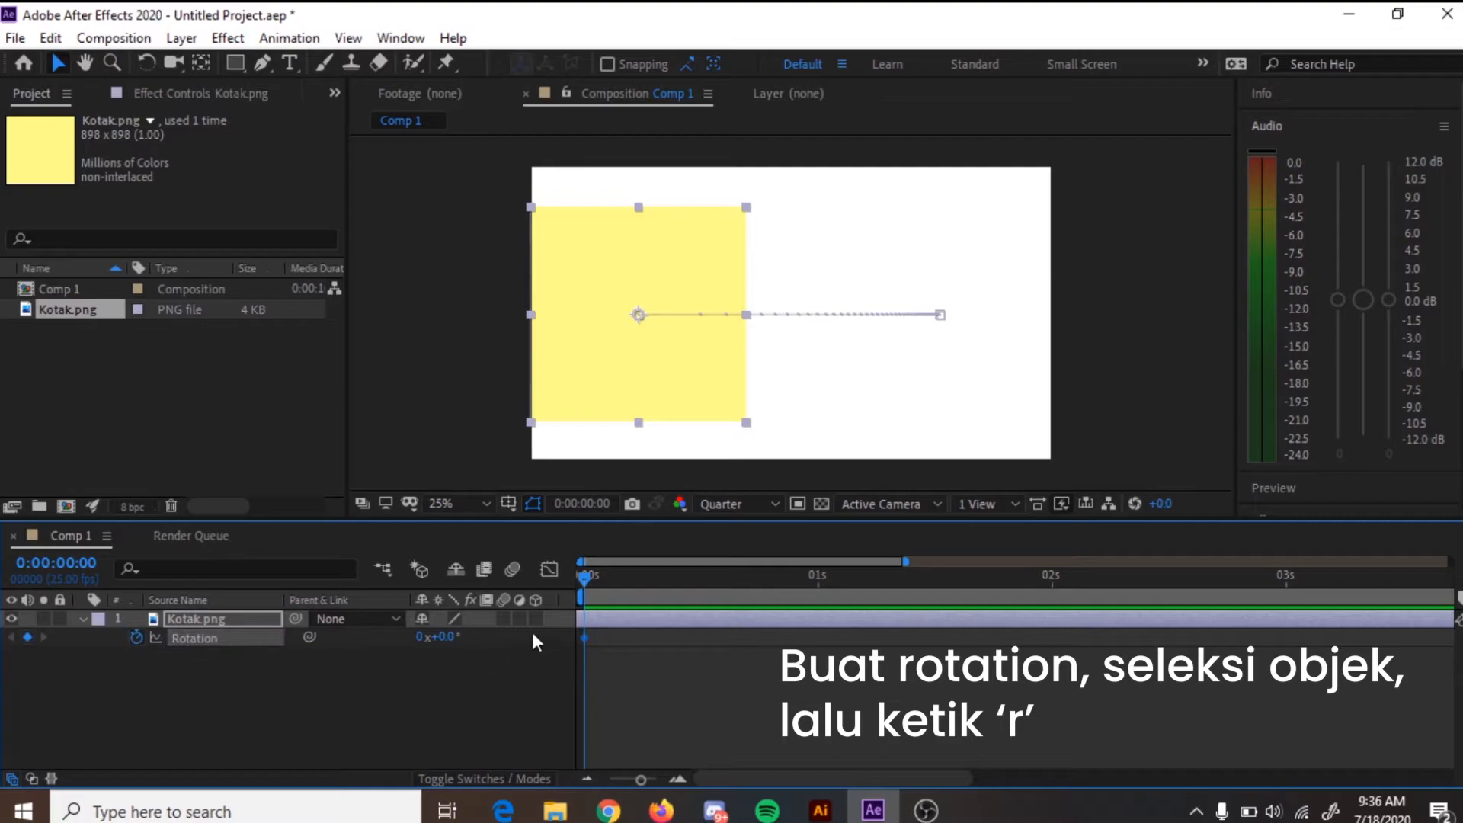
- Move the 0° Rotation keyframe to 0:00:00:07 and add a 178° Rotation keyframe at 0:00:01:17
{"action": "left_click_drag", "start_coordinate": [589, 581], "coordinate": [647, 587]}
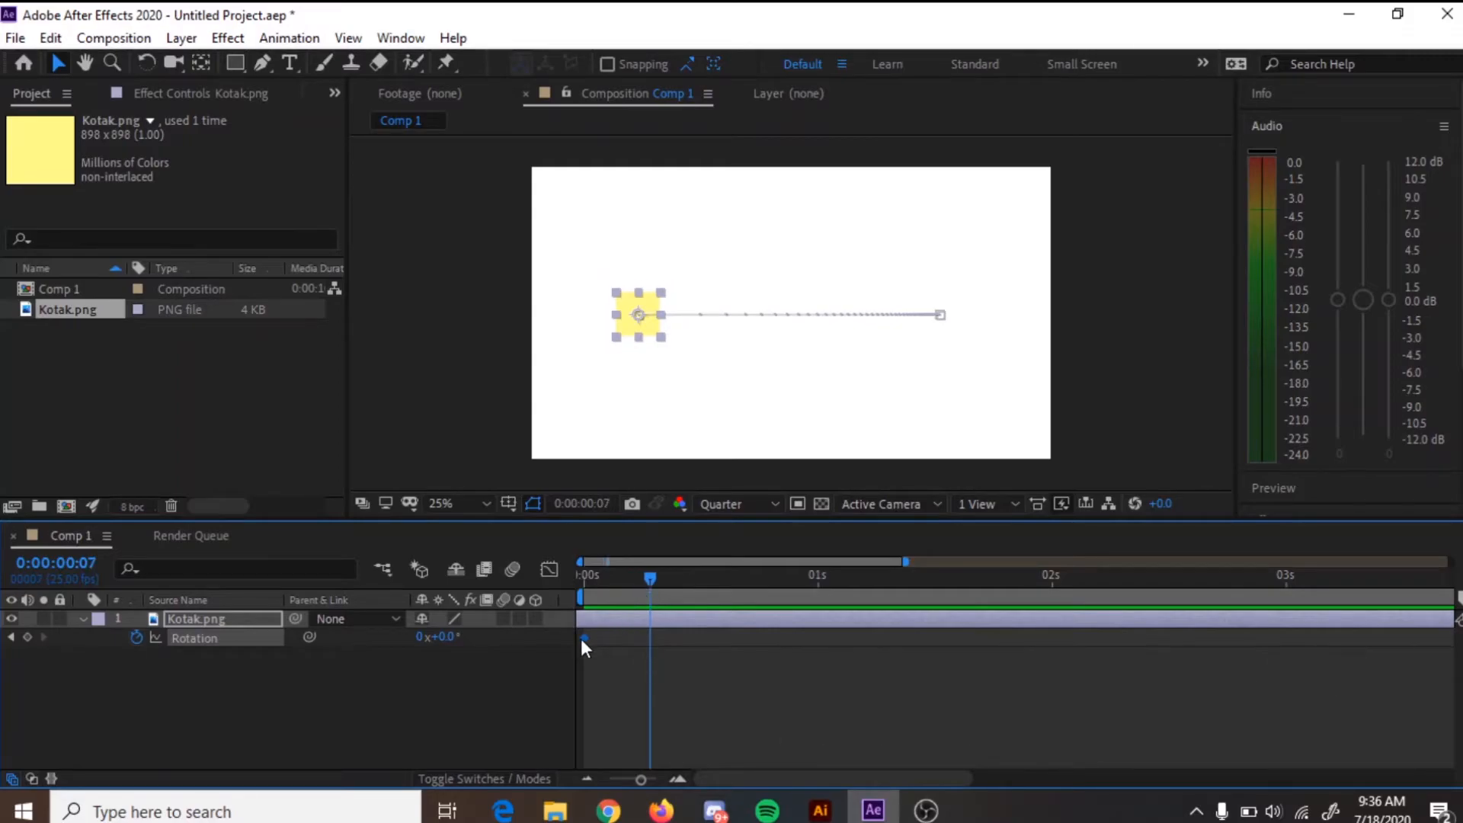
{"action": "left_click_drag", "start_coordinate": [585, 638], "coordinate": [649, 639]}
{"action": "left_click_drag", "start_coordinate": [649, 587], "coordinate": [977, 611]}
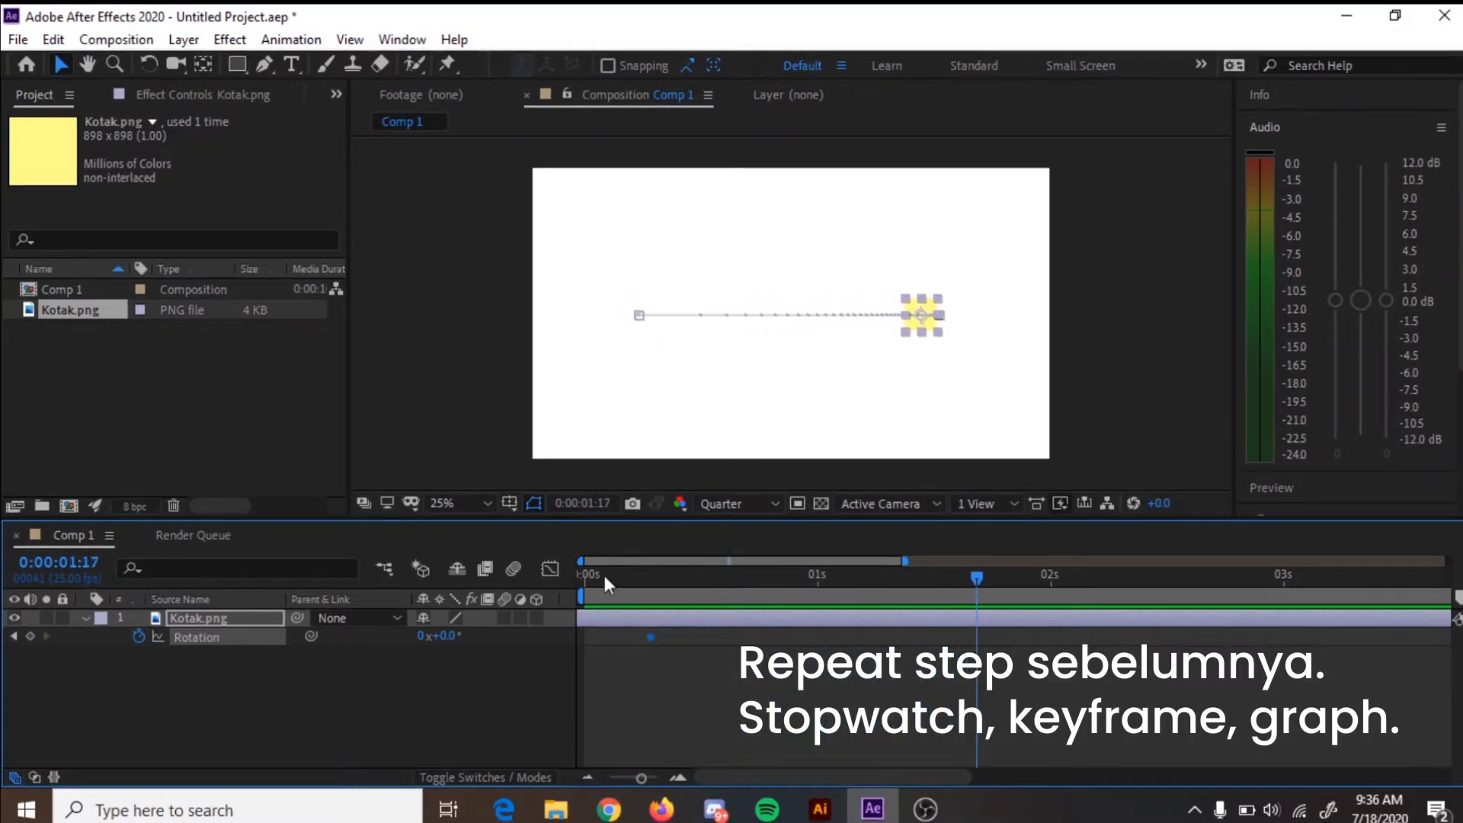
{"action": "left_click_drag", "start_coordinate": [446, 640], "coordinate": [1012, 618]}
- Apply Easy Ease to the Rotation keyframes and shape their Graph Editor curve with a steep start and a long, flat ending, previewing the motion
{"action": "key", "text": "F9"}
{"action": "left_click", "coordinate": [550, 568]}
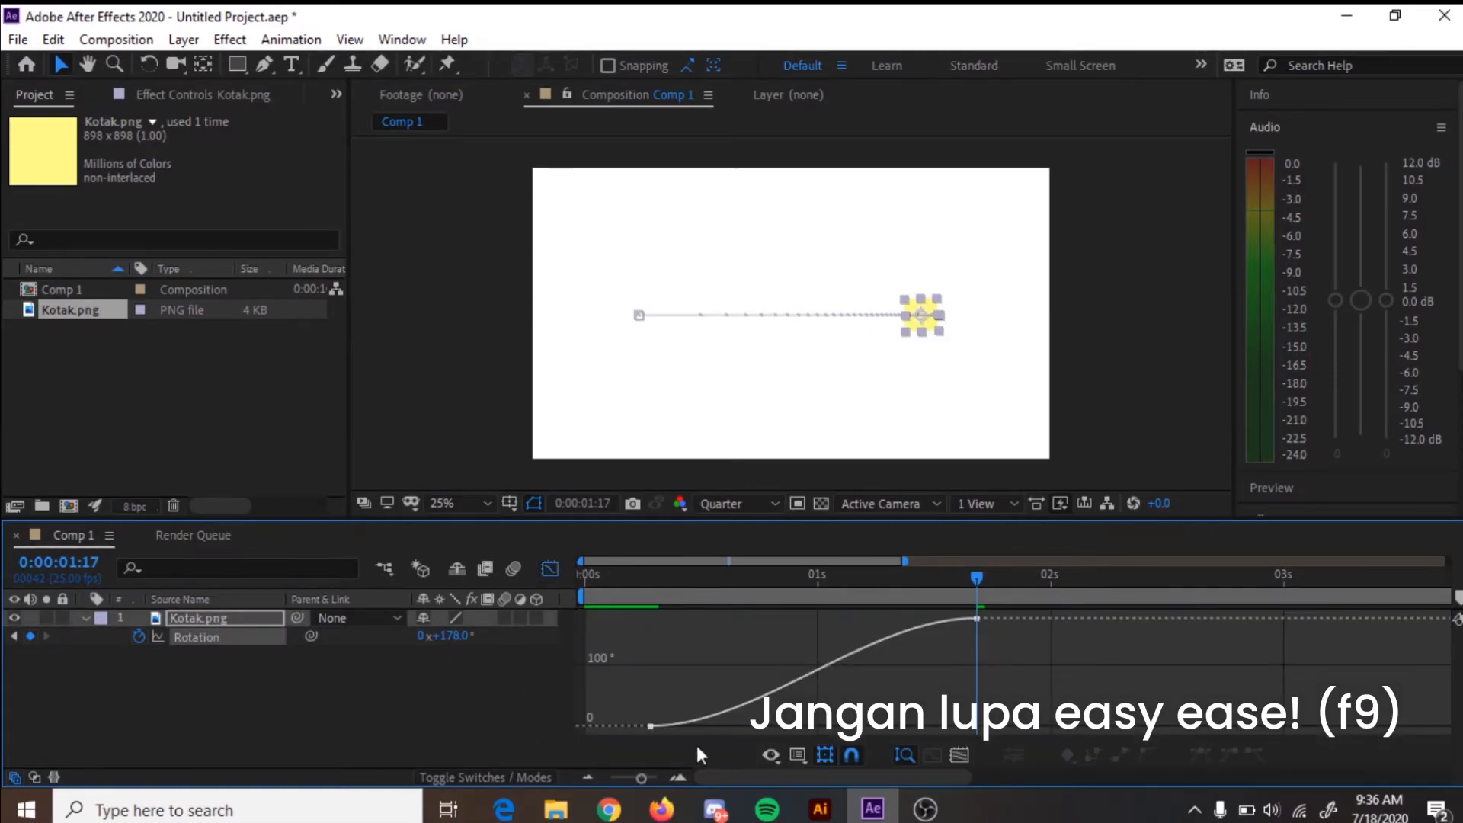
{"action": "left_click", "coordinate": [650, 728]}
{"action": "left_click_drag", "start_coordinate": [760, 726], "coordinate": [872, 720]}
{"action": "left_click_drag", "start_coordinate": [867, 618], "coordinate": [745, 625]}
{"action": "left_click_drag", "start_coordinate": [872, 720], "coordinate": [653, 652]}
{"action": "key", "text": "space"}
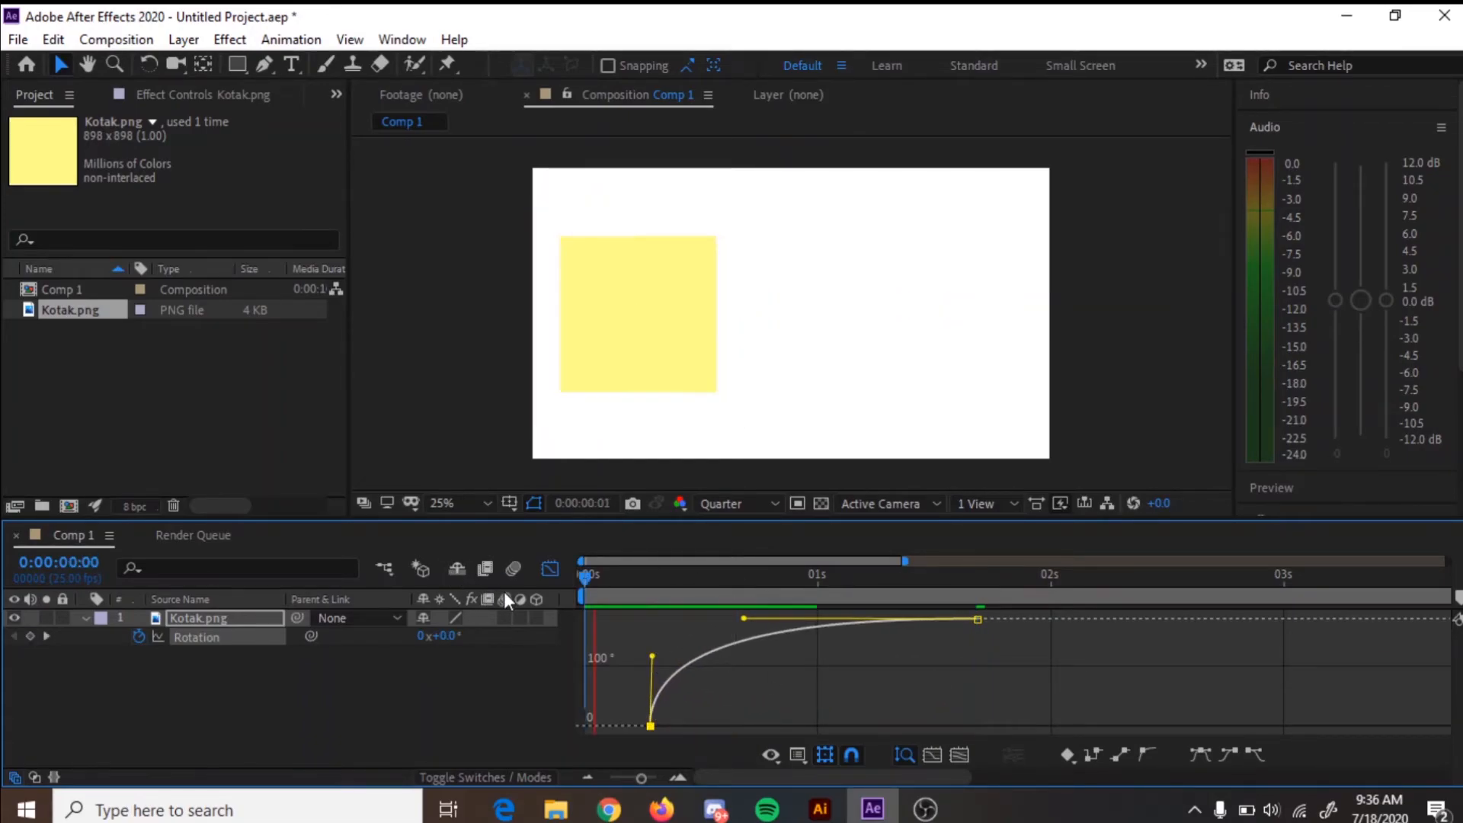
- Shorten the end handle of the Rotation curve in small adjustments, previewing the animation, and return to the keyframe view
{"action": "key", "text": "space"}
{"action": "left_click_drag", "start_coordinate": [743, 618], "coordinate": [825, 618]}
{"action": "key", "text": "space"}
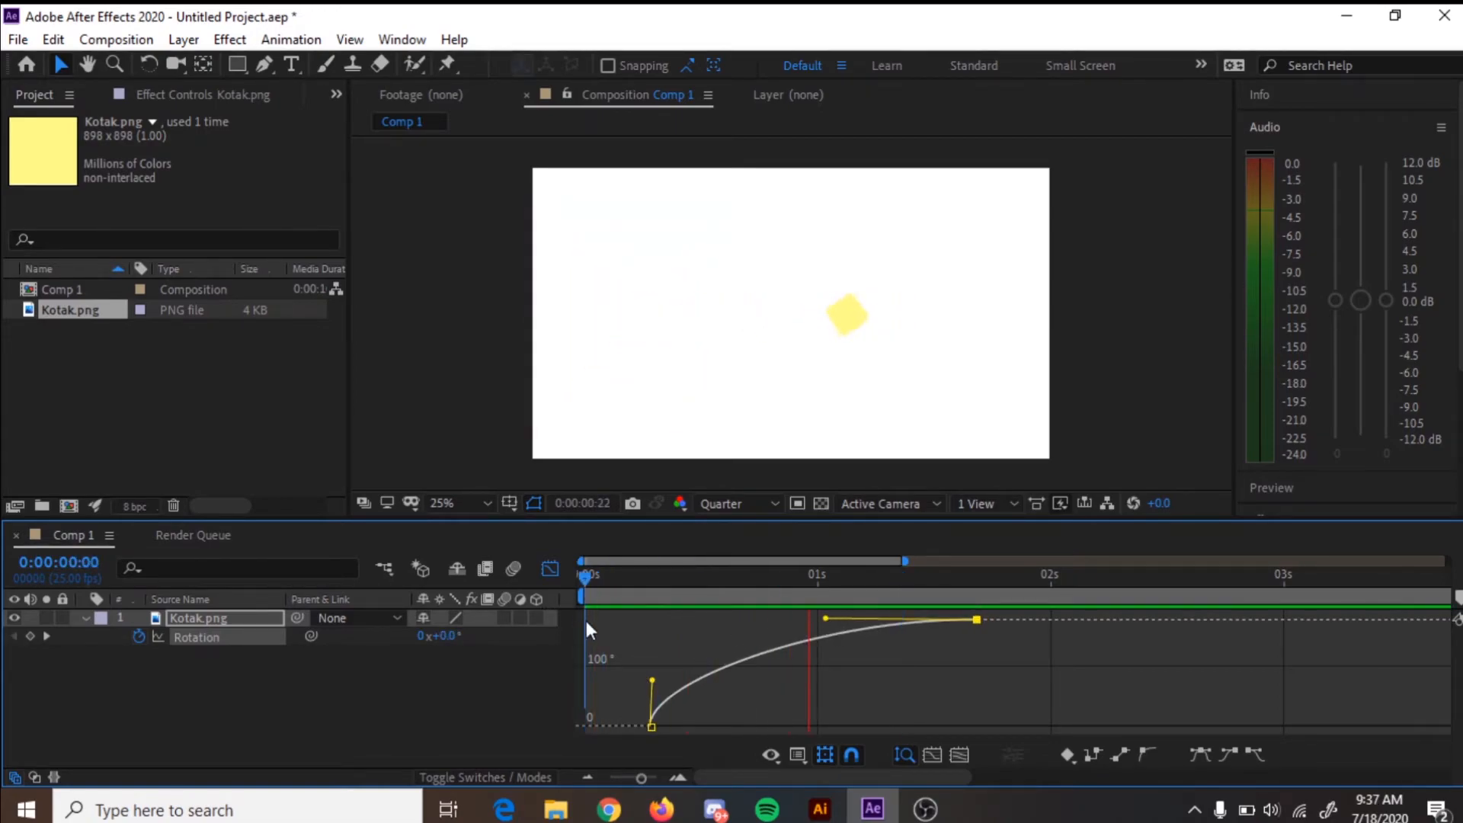
{"action": "key", "text": "space"}
{"action": "left_click_drag", "start_coordinate": [825, 618], "coordinate": [869, 618]}
{"action": "key", "text": "space"}
{"action": "left_click", "coordinate": [550, 569]}
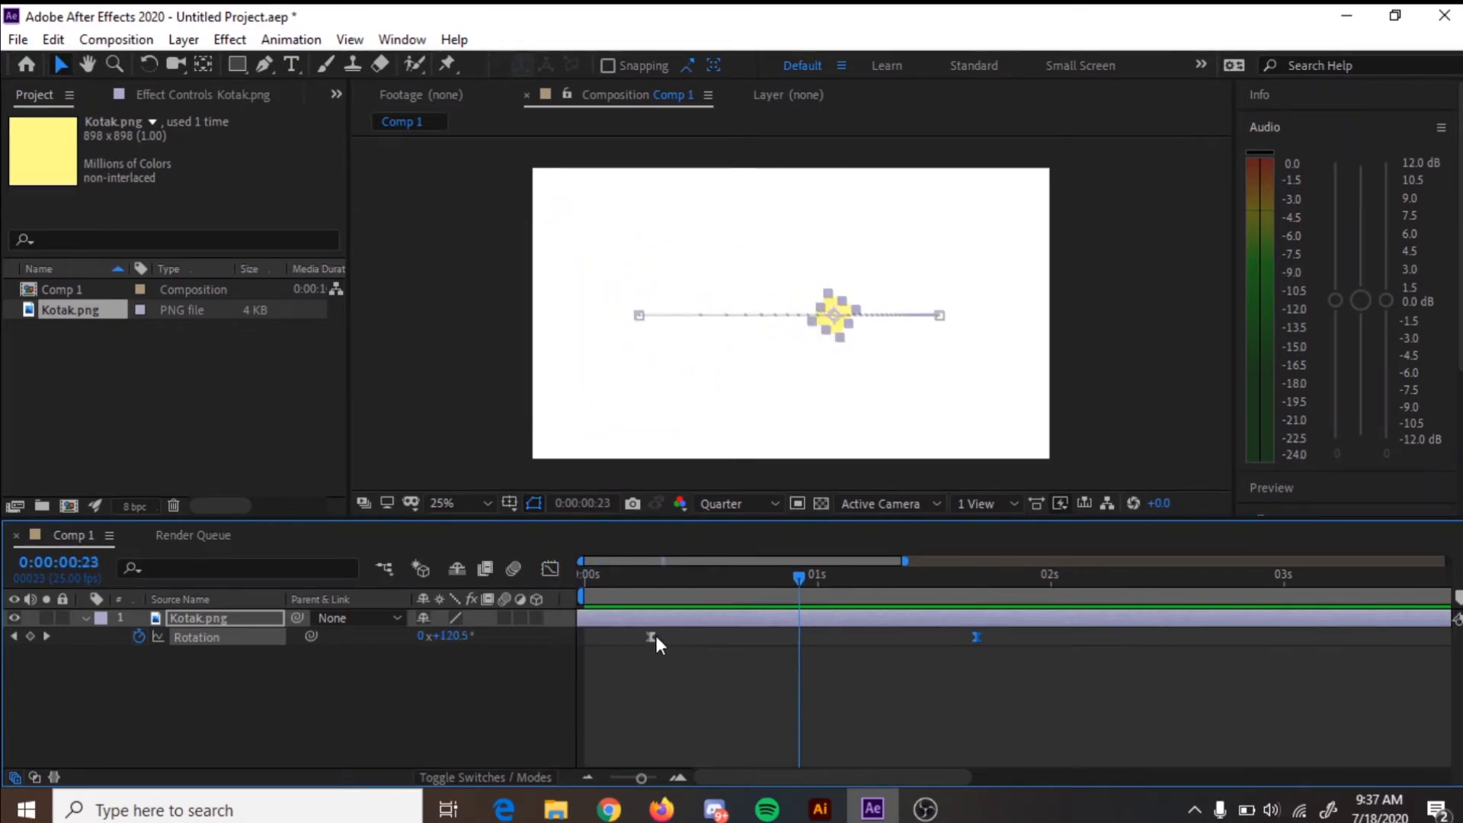
- Delay the starting Rotation keyframe to about 0:00:00:11 and preview the animation
{"action": "double_click", "coordinate": [652, 636]}
{"action": "left_click", "coordinate": [831, 466]}
{"action": "left_click_drag", "start_coordinate": [652, 637], "coordinate": [688, 637]}
{"action": "key", "text": "space"}
{"action": "key", "text": "space"}
{"action": "key", "text": "space"}
{"action": "key", "text": "space"}
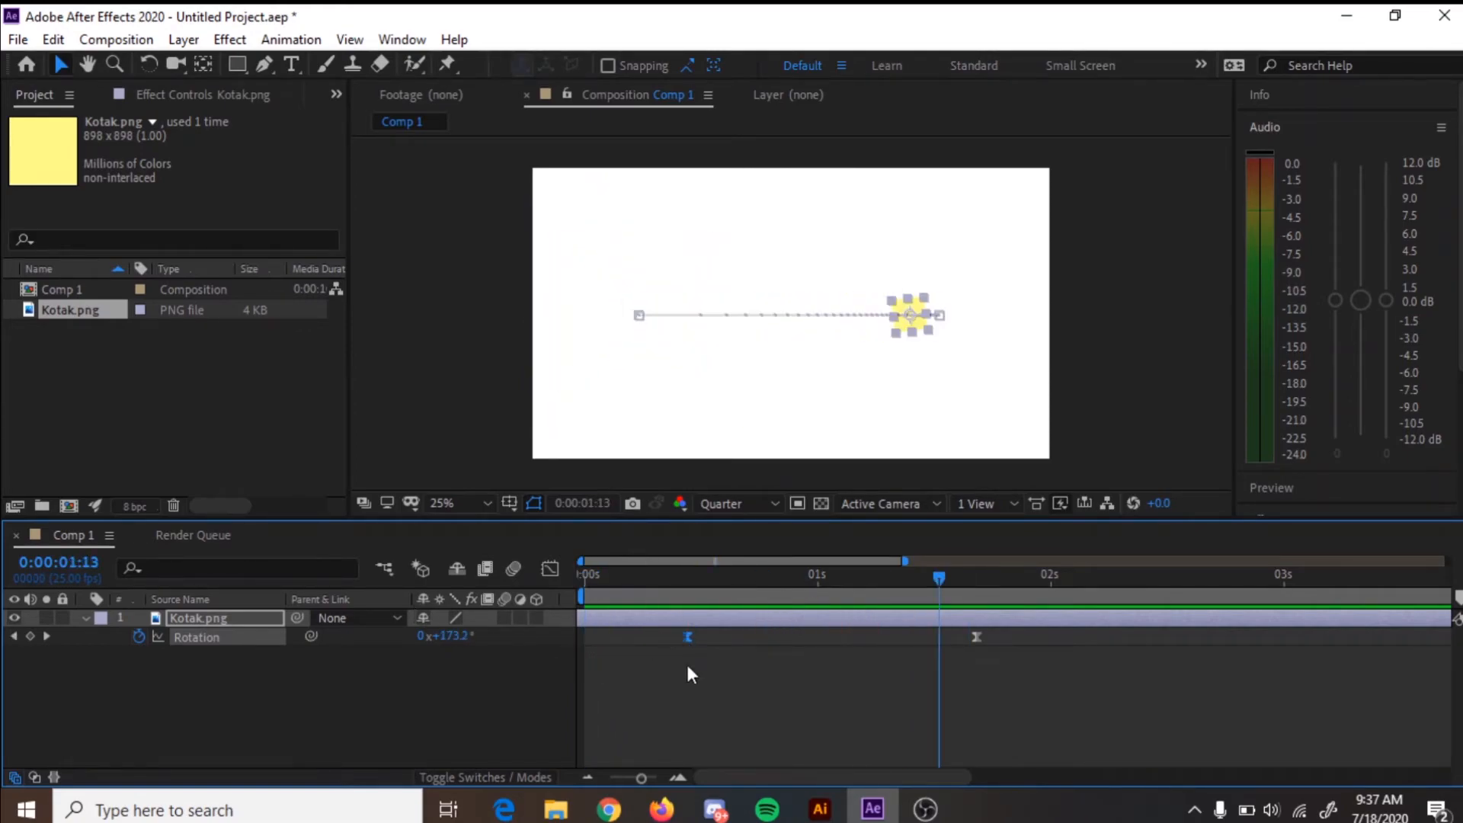
- Return to 0:00:00:00 and play the whole animation to check the combined movement, scaling and rotation
{"action": "key", "text": "shift+F3"}
{"action": "key", "text": "shift+F3"}
{"action": "key", "text": "Home"}
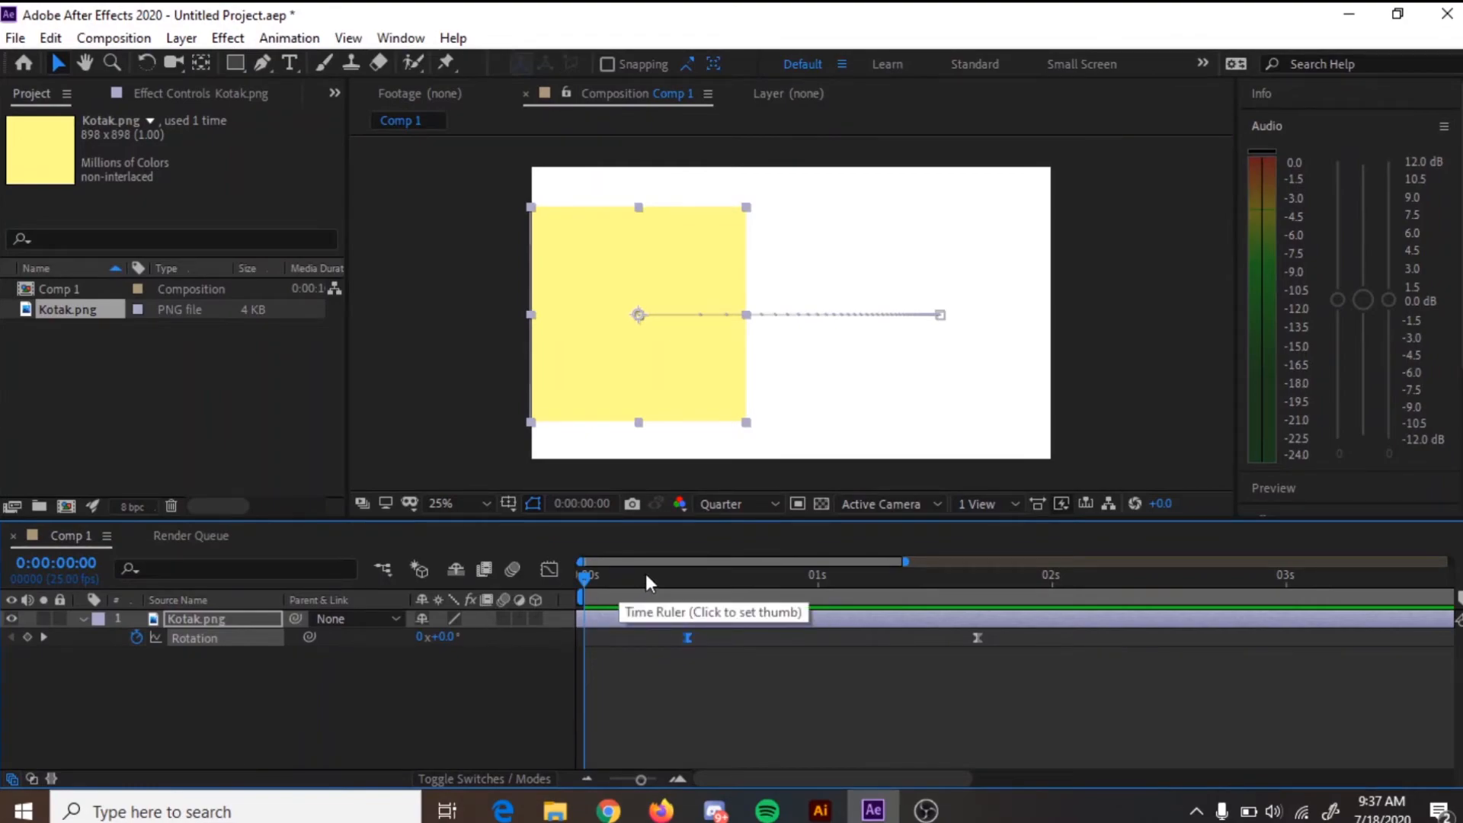
{"action": "key", "text": "space"}
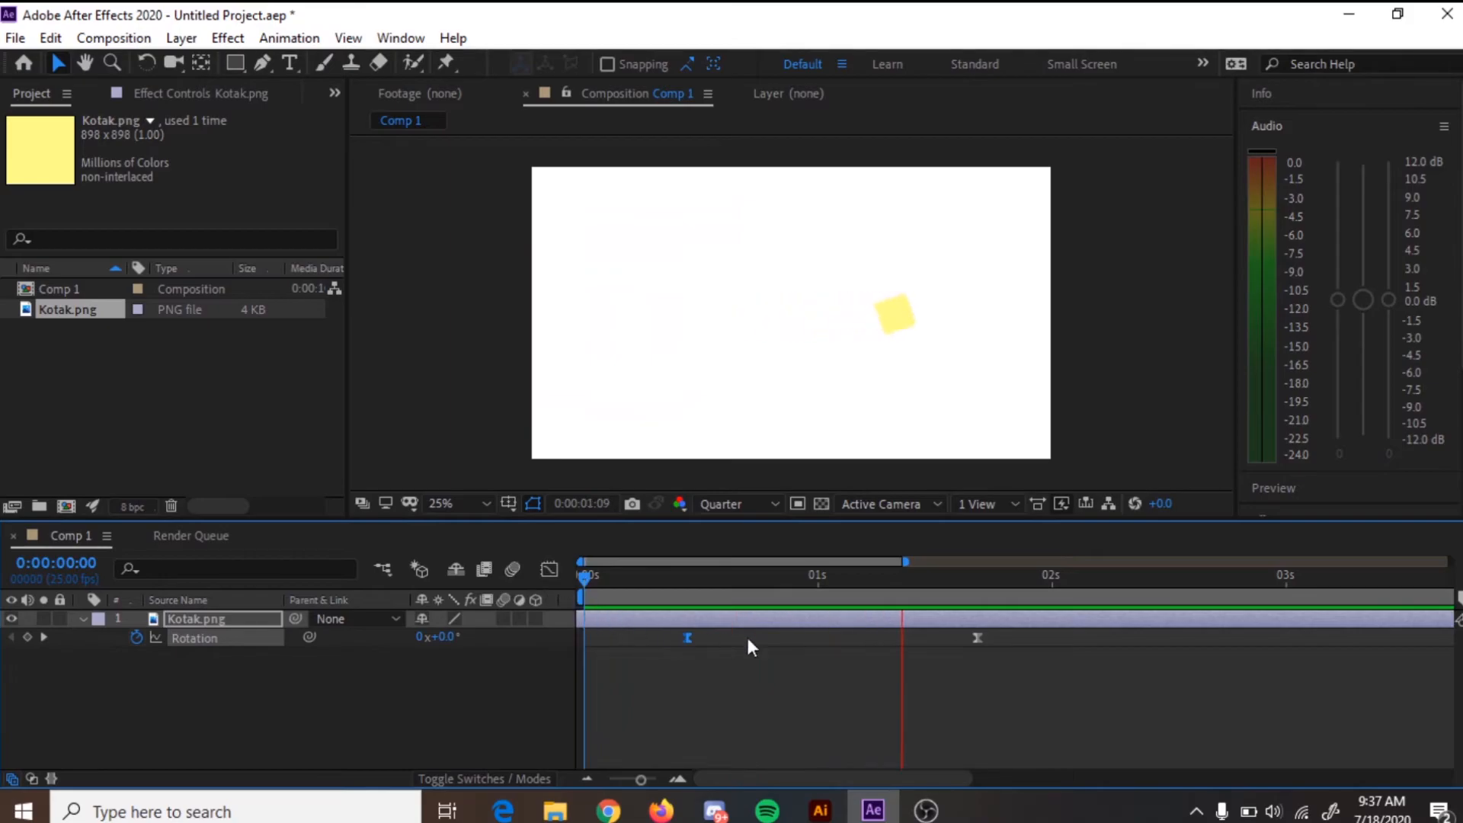
{"action": "key", "text": "space"}
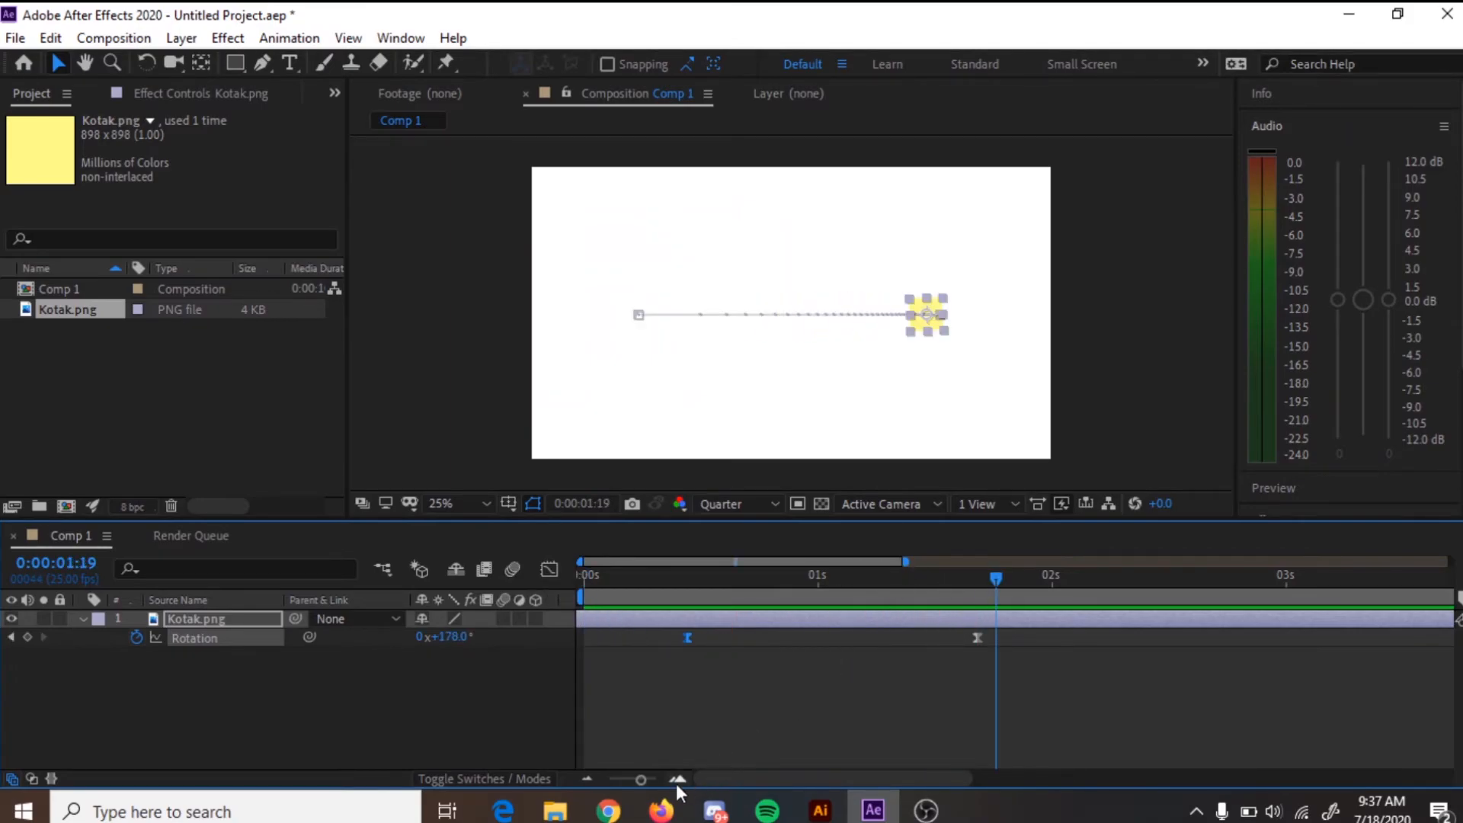
- Shorten the work area so it ends at about 0:00:01:19, just after the last Rotation keyframe
{"action": "left_click_drag", "start_coordinate": [640, 778], "coordinate": [605, 794]}
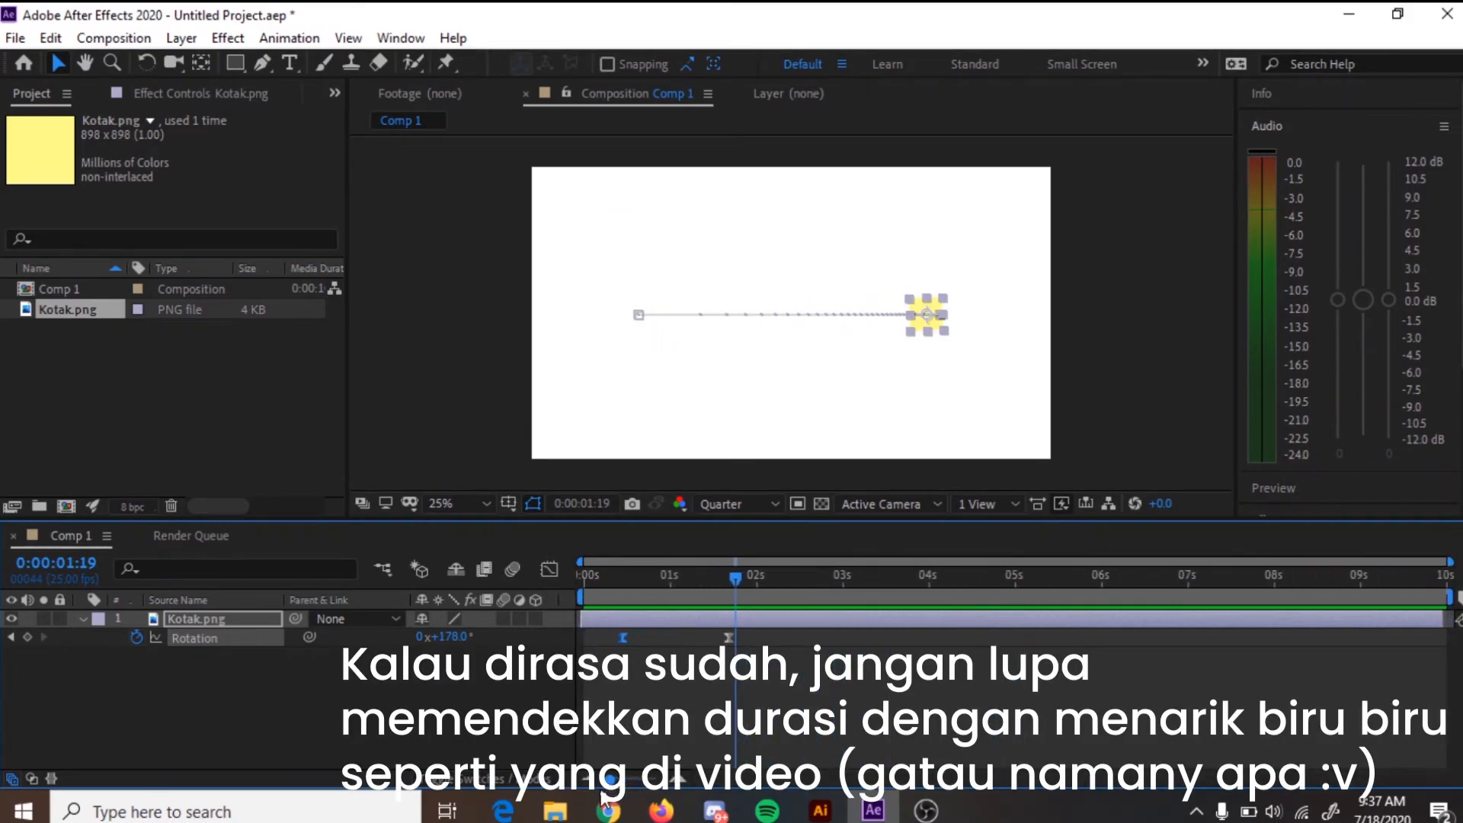
{"action": "mouse_move", "coordinate": [1449, 598]}
{"action": "left_mouse_down"}
{"action": "mouse_move", "coordinate": [833, 634]}
{"action": "mouse_move", "coordinate": [752, 624]}
{"action": "left_mouse_up"}
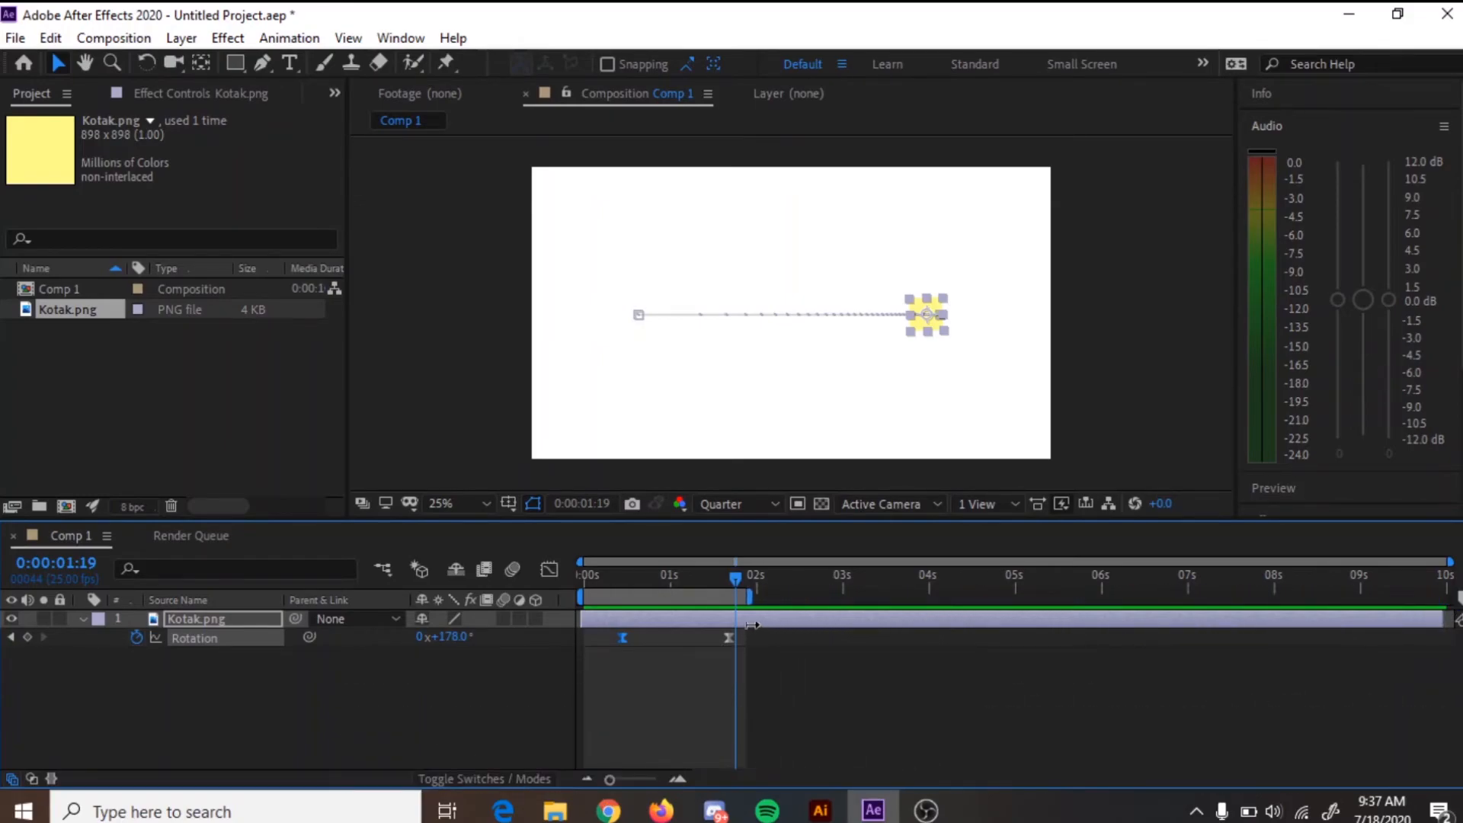
{"action": "left_click", "coordinate": [771, 676]}
- Go to 0:00:00:05, collapse the Kotak.png layer and enable motion blur for the composition and the layer
{"action": "left_click_drag", "start_coordinate": [734, 574], "coordinate": [280, 613]}
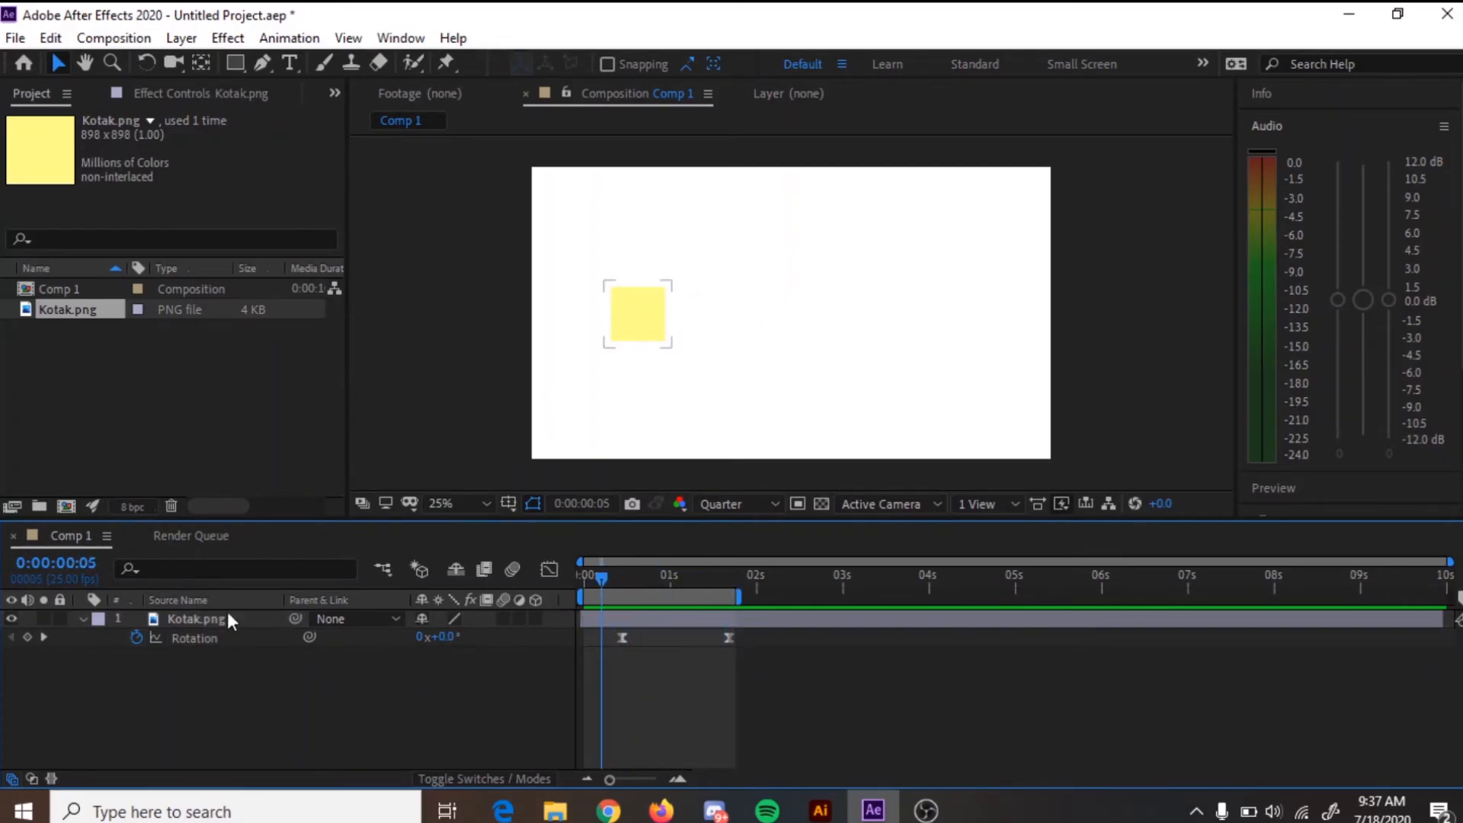
{"action": "left_click", "coordinate": [80, 620]}
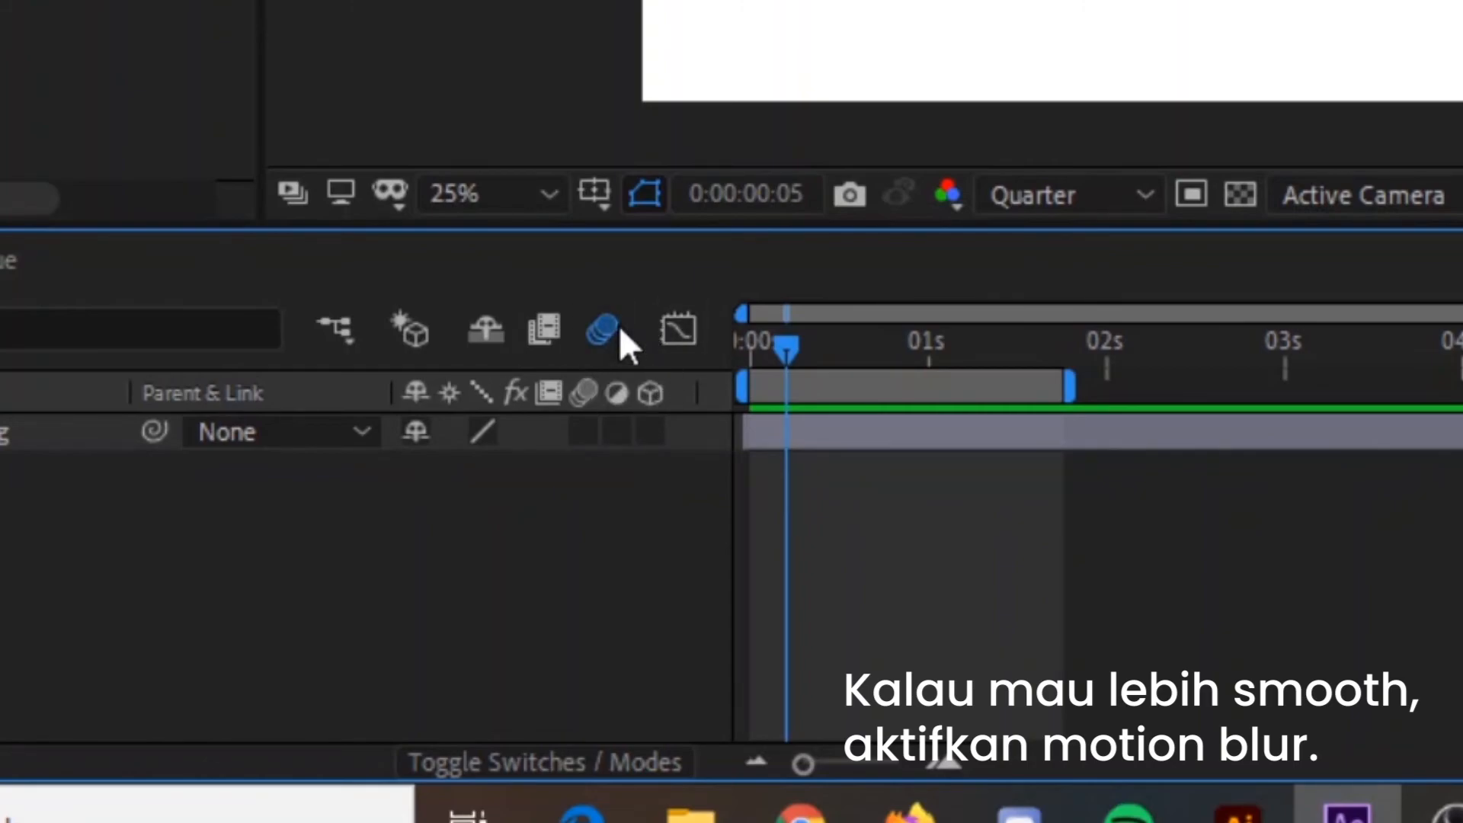
{"action": "left_click", "coordinate": [583, 431]}
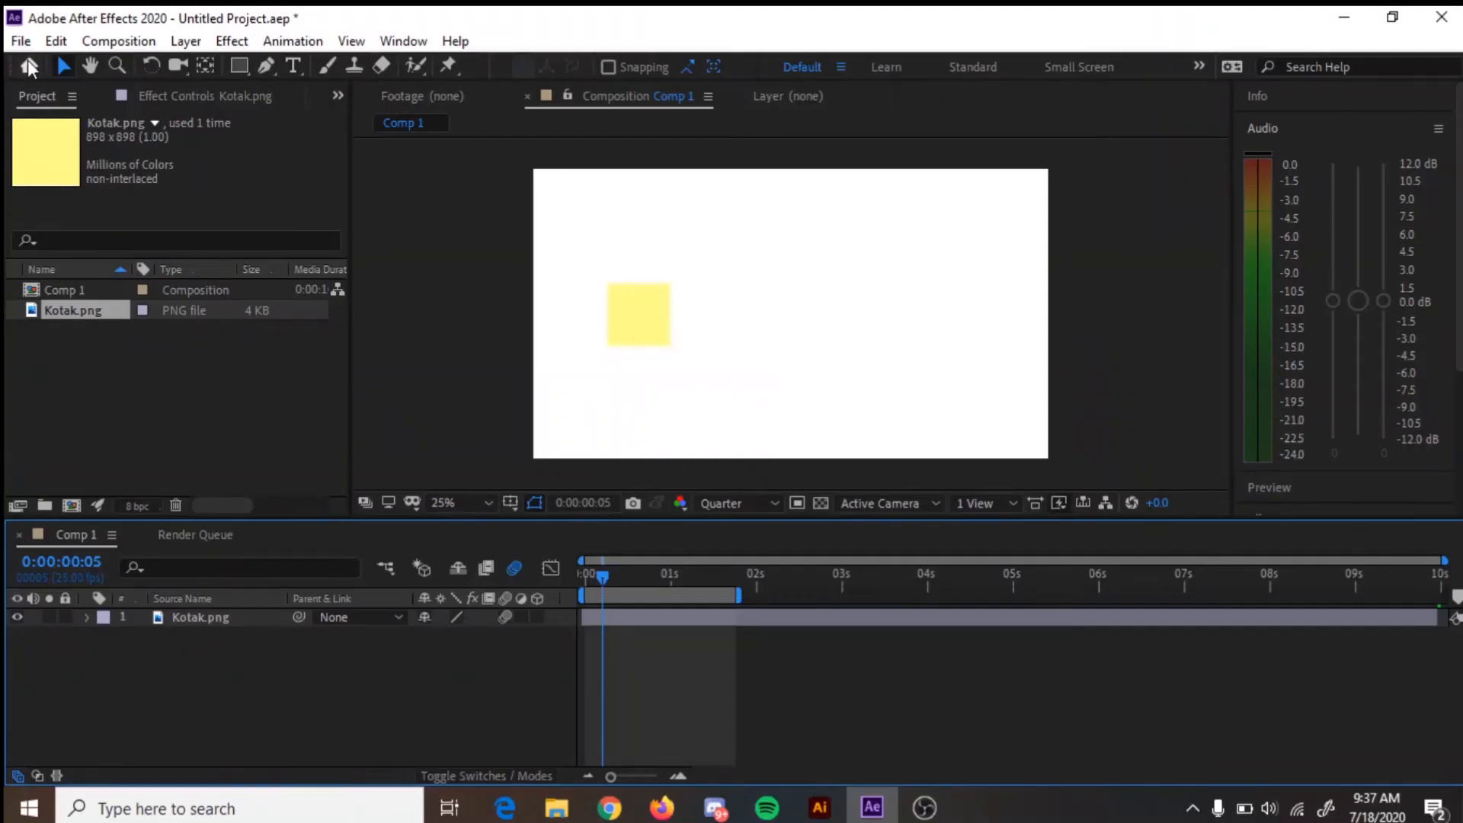
- Set the frame rate of Comp 1 to 60 fps in its composition settings
{"action": "right_click", "coordinate": [65, 292]}
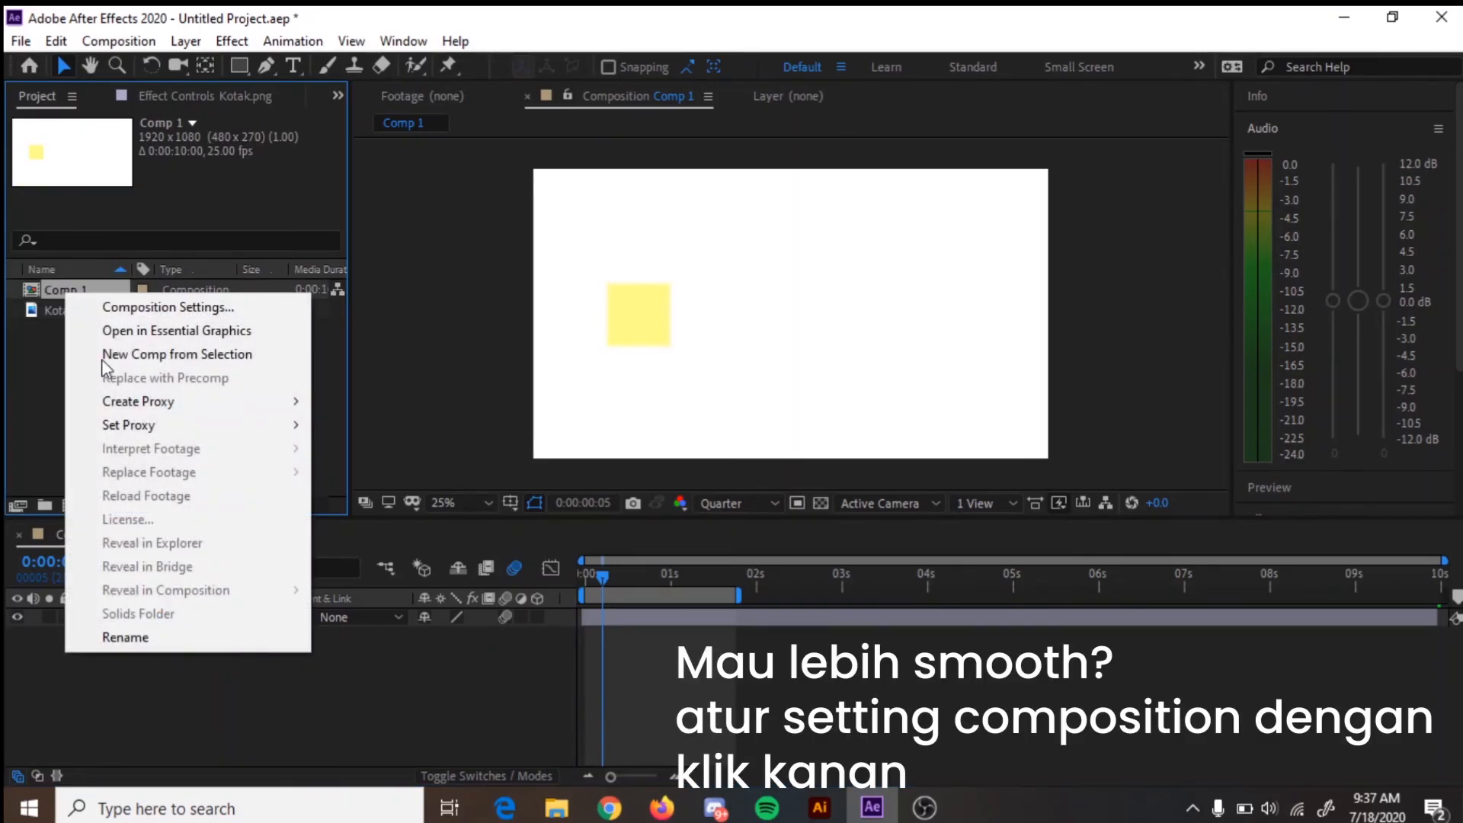
{"action": "left_click", "coordinate": [139, 307]}
{"action": "left_click", "coordinate": [636, 376]}
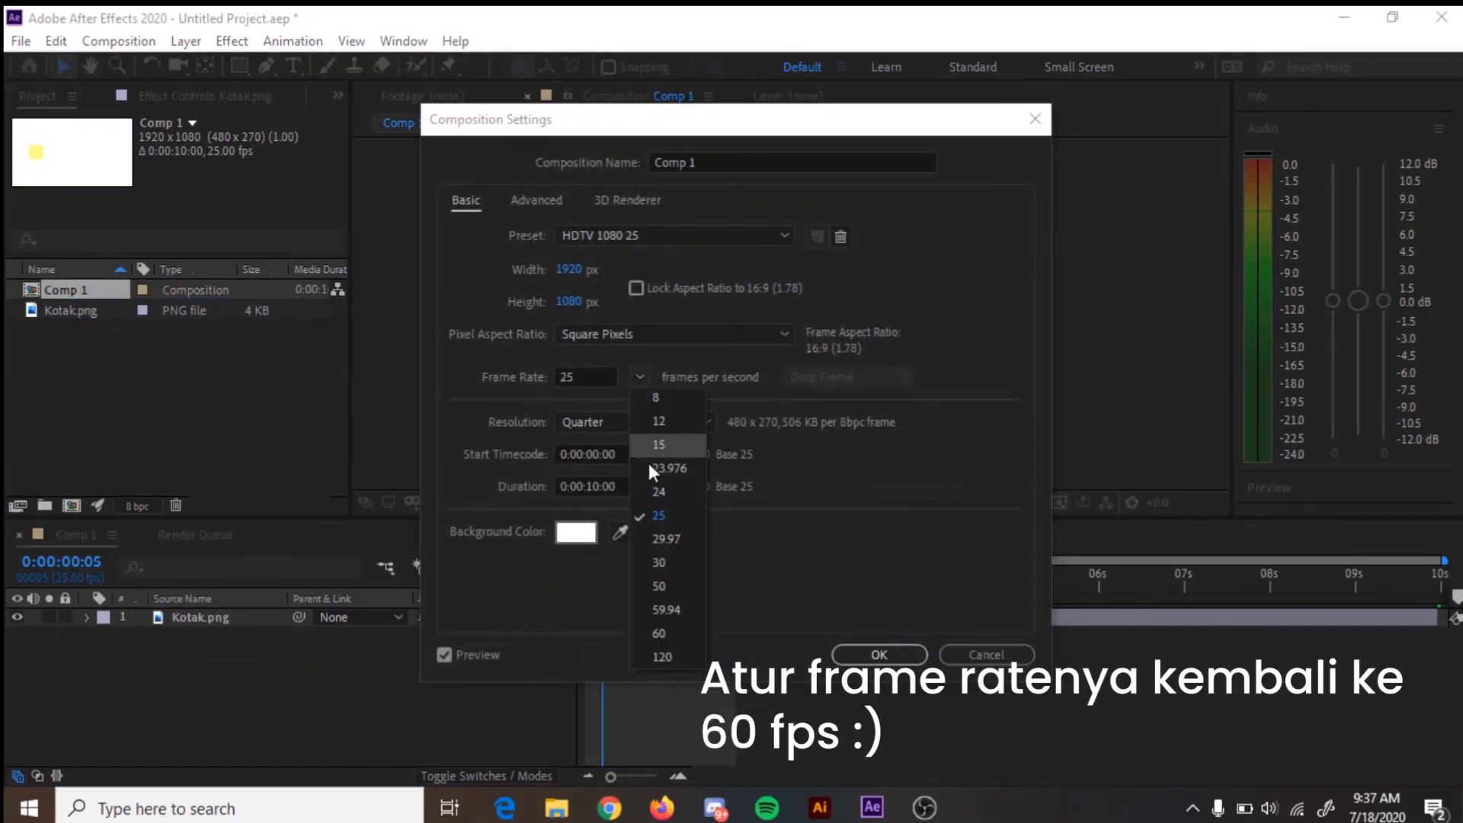
{"action": "left_click", "coordinate": [675, 644]}
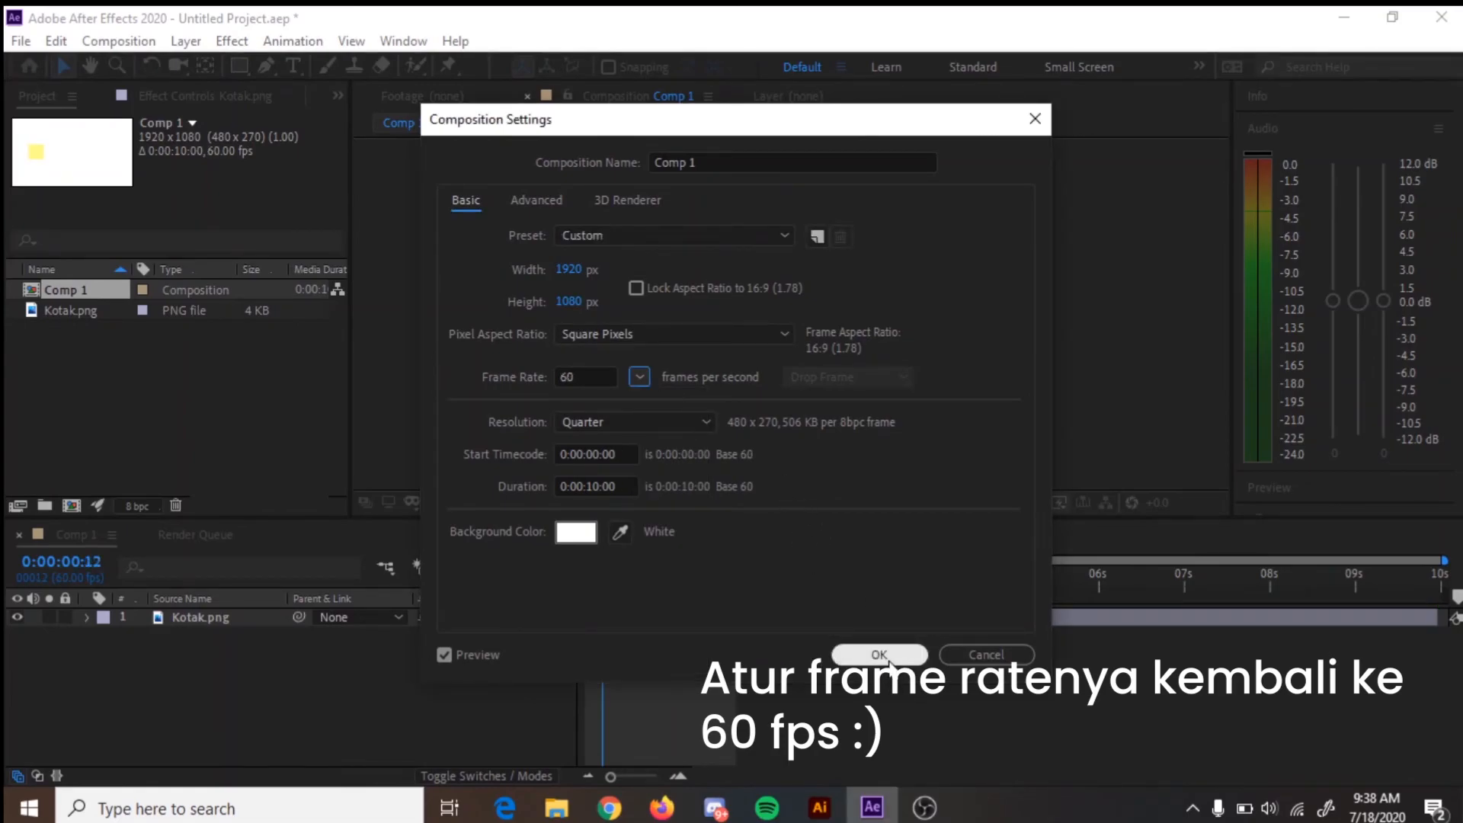
{"action": "left_click", "coordinate": [880, 655]}
- Add Comp 1 to the render queue and set its render resolution to Half
{"action": "left_click", "coordinate": [20, 40]}
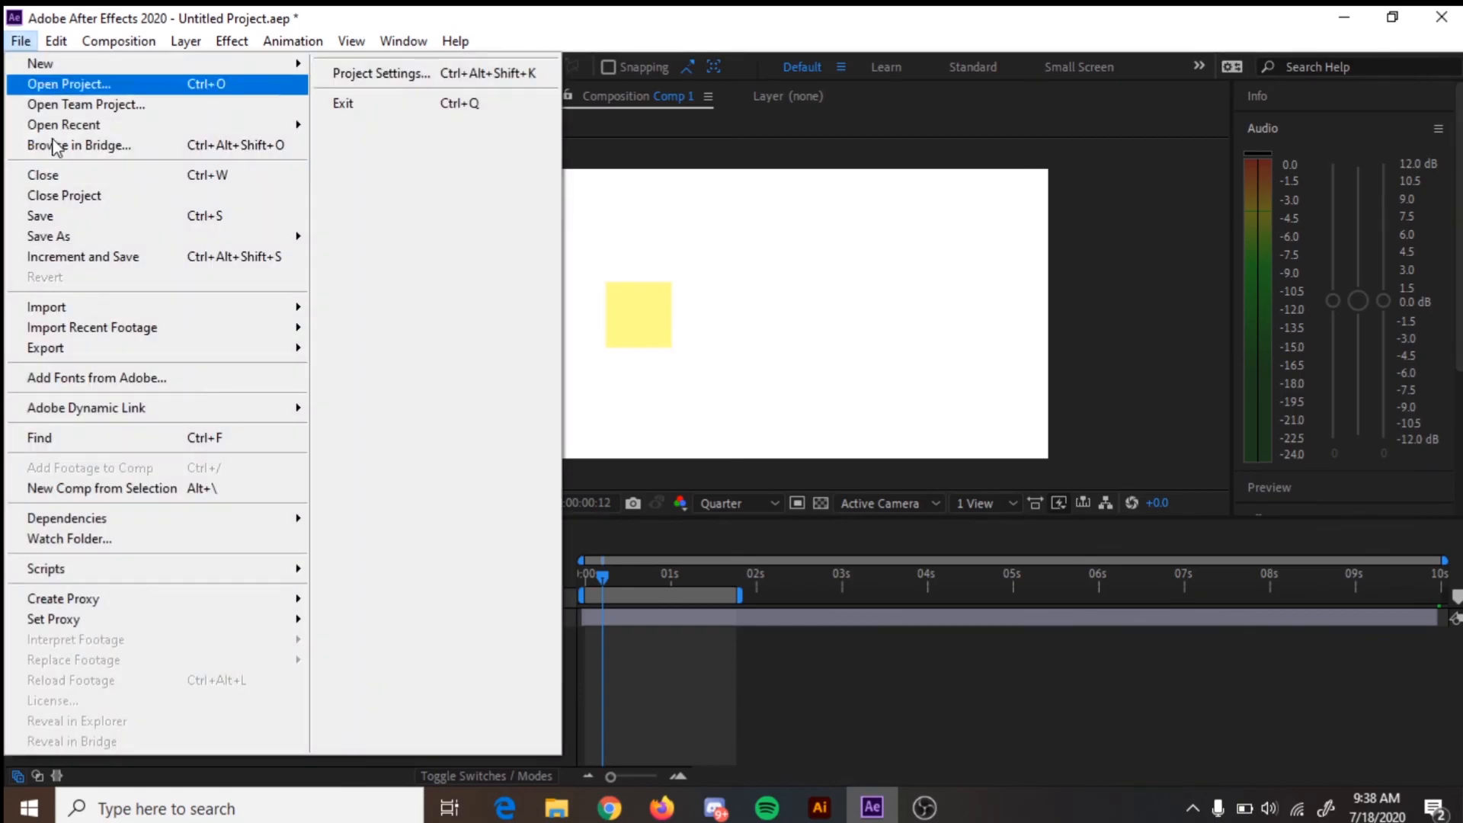
{"action": "mouse_move", "coordinate": [15, 349]}
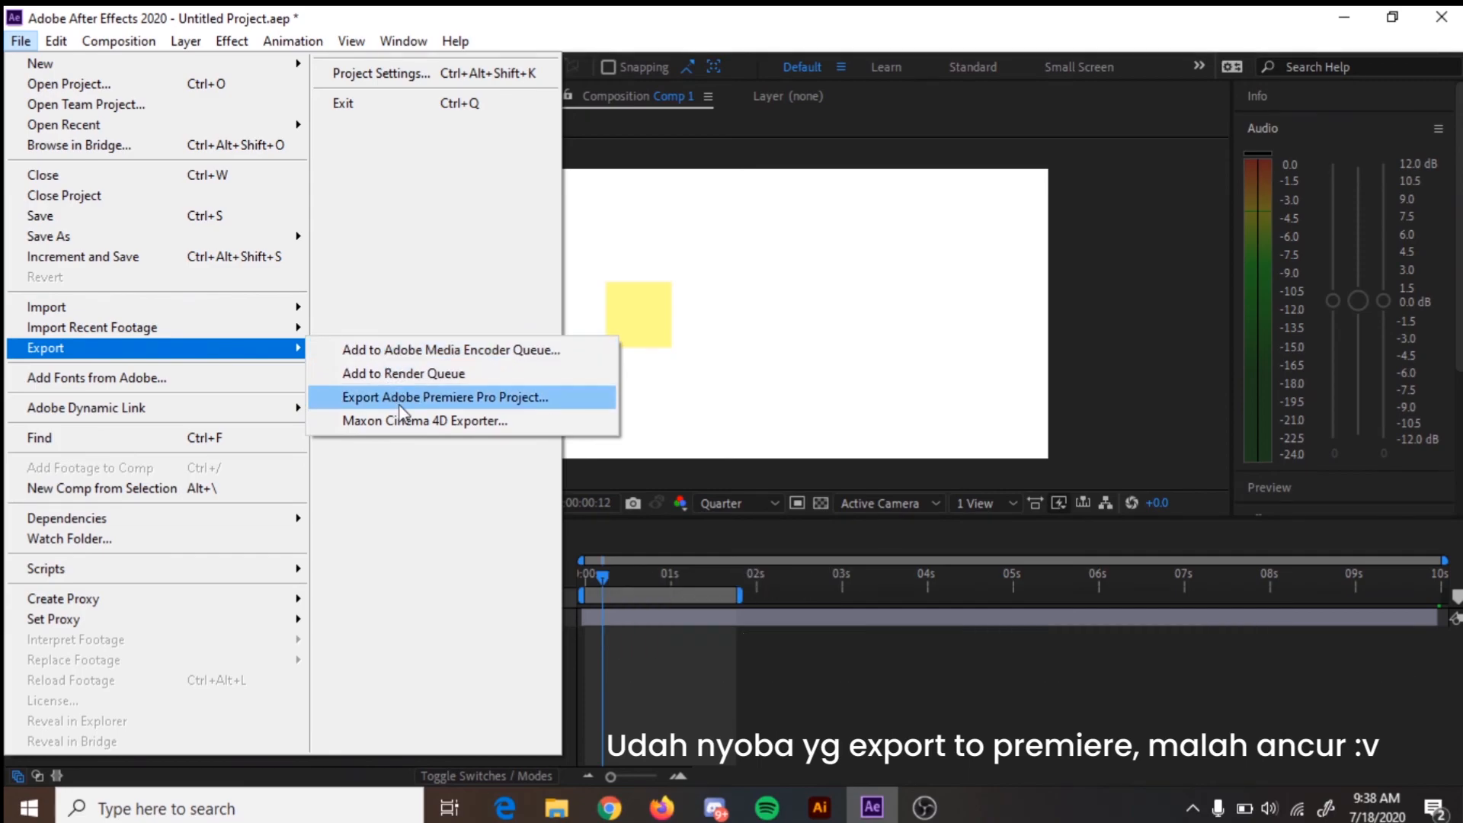
{"action": "left_click", "coordinate": [402, 374]}
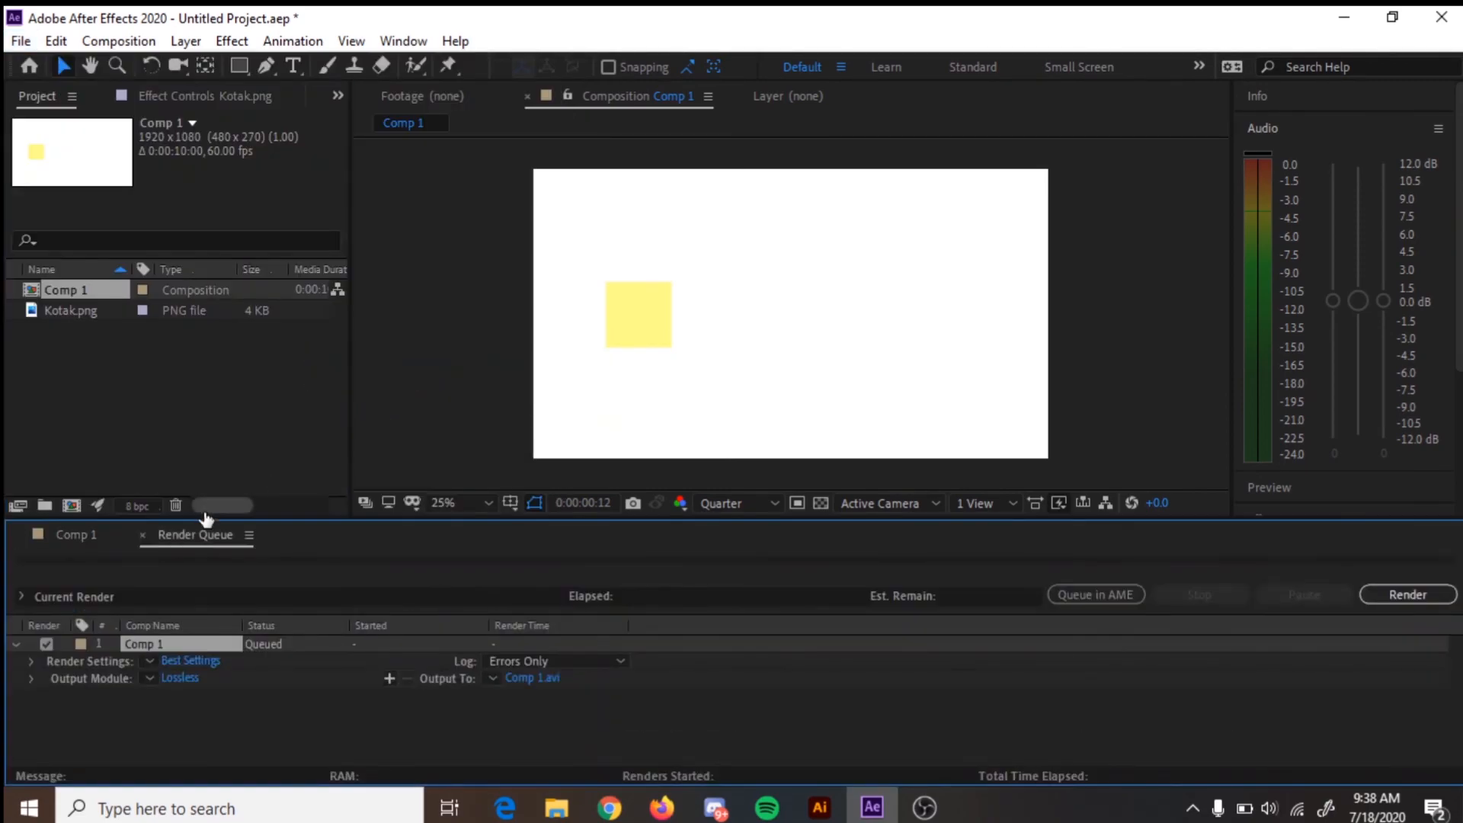
{"action": "left_click", "coordinate": [203, 662]}
{"action": "left_click", "coordinate": [601, 202]}
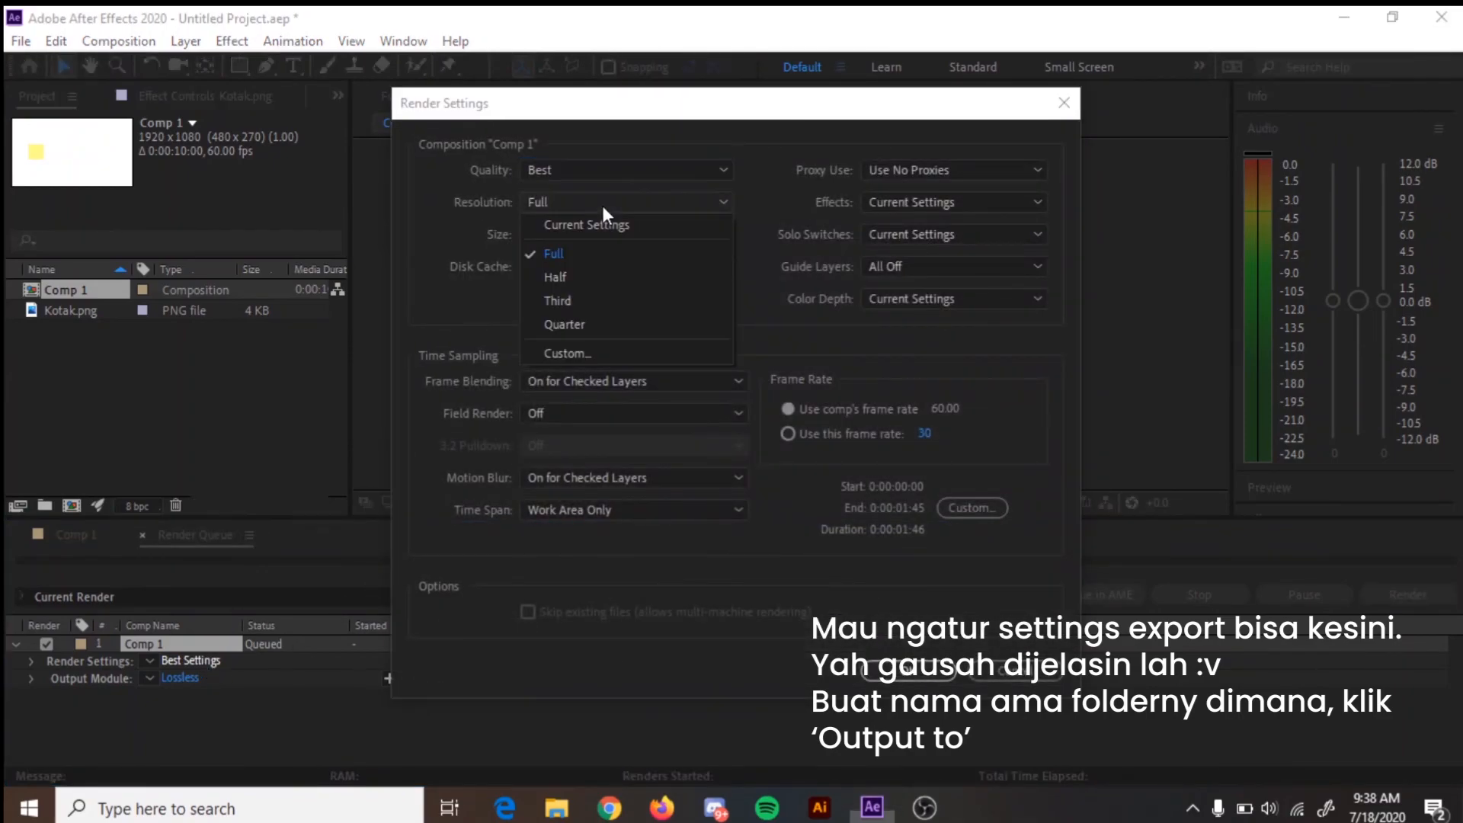
{"action": "left_click", "coordinate": [601, 280]}
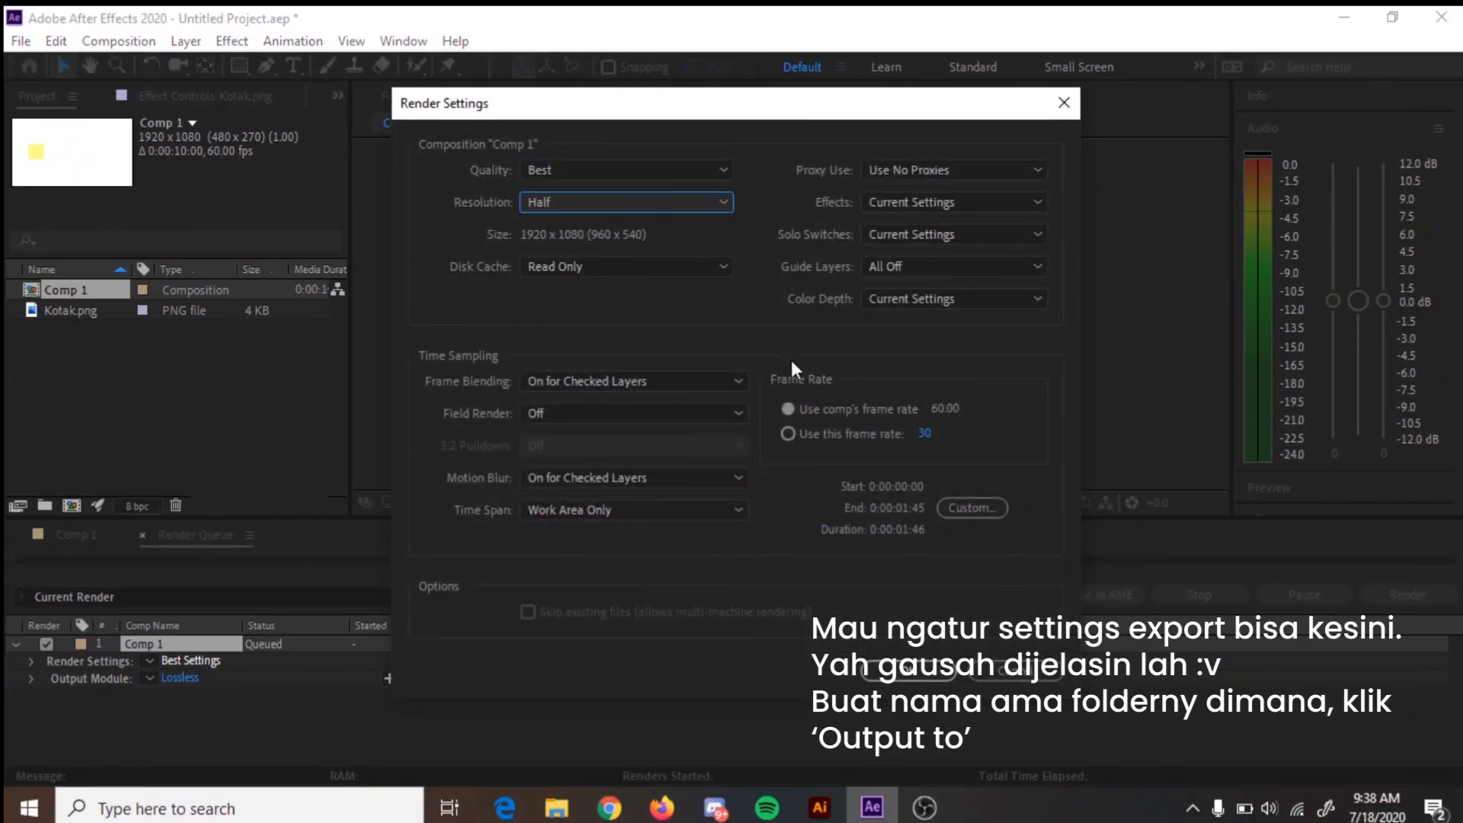
{"action": "left_click", "coordinate": [906, 667]}
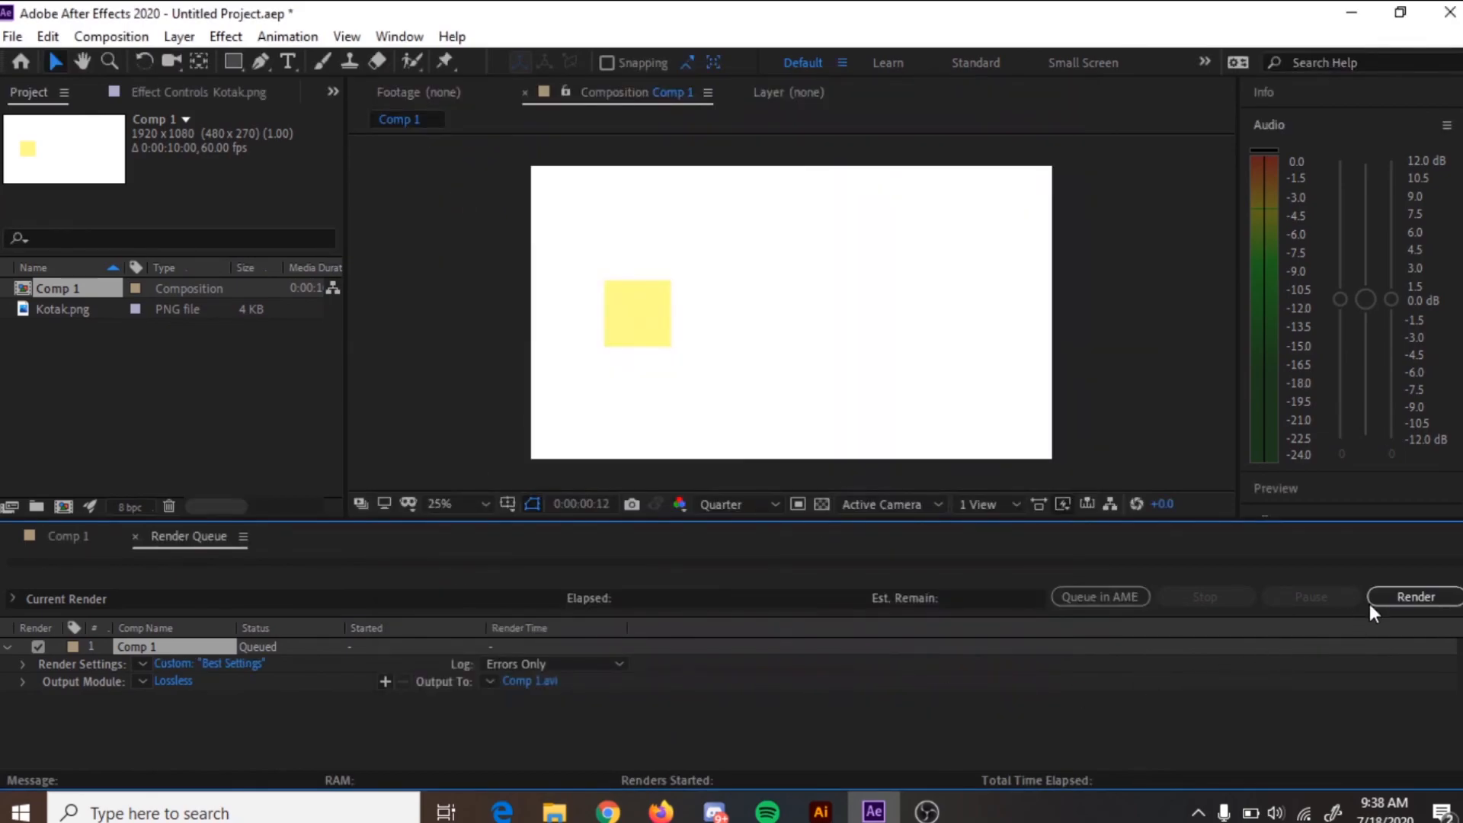
- Set the output to Comp 1.avi in the FINISHED_MOVIE folder and start the render
{"action": "left_click", "coordinate": [553, 680]}
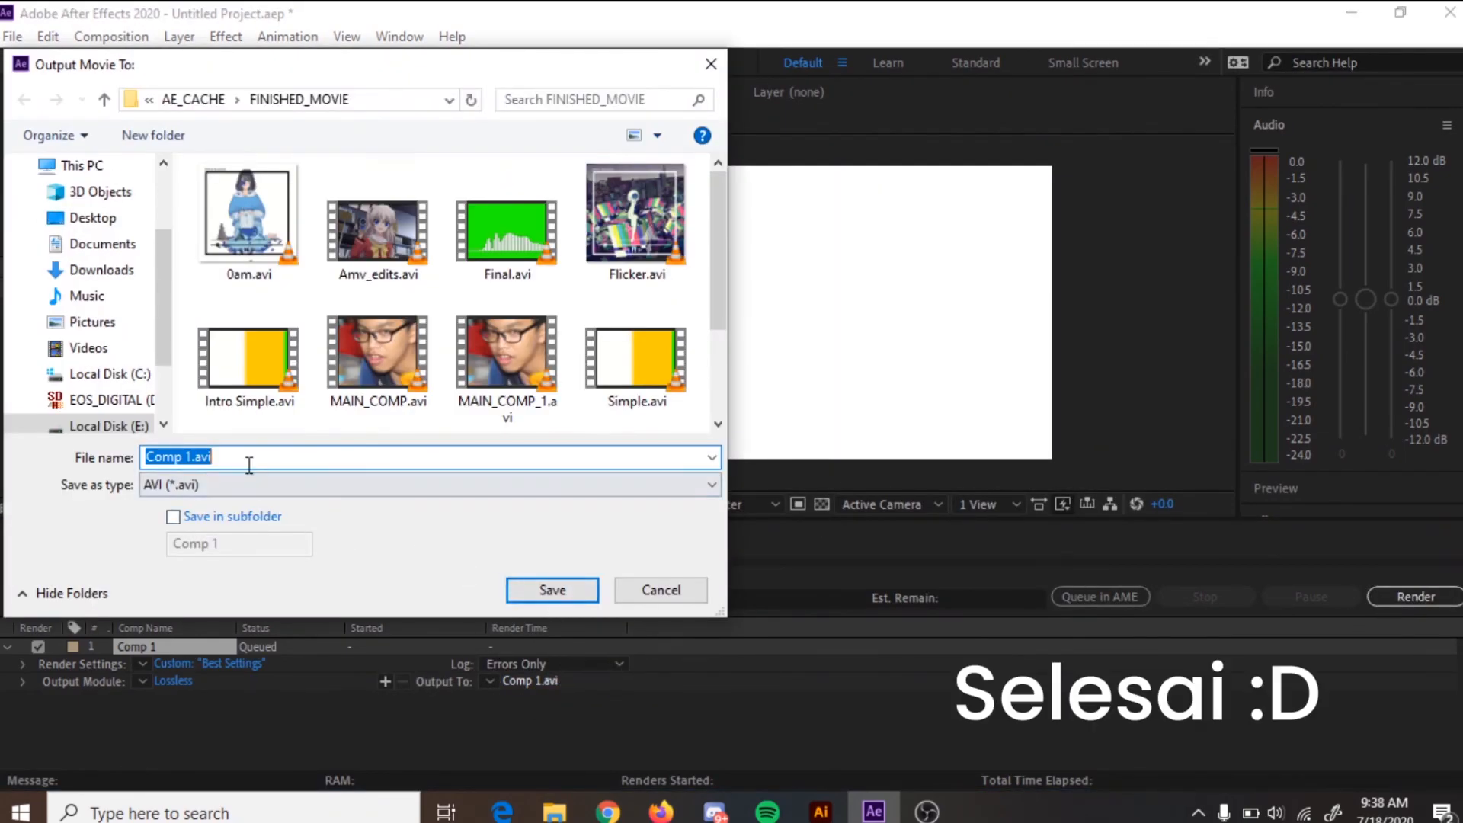
{"action": "left_click", "coordinate": [553, 589]}
{"action": "left_click", "coordinate": [1406, 602]}
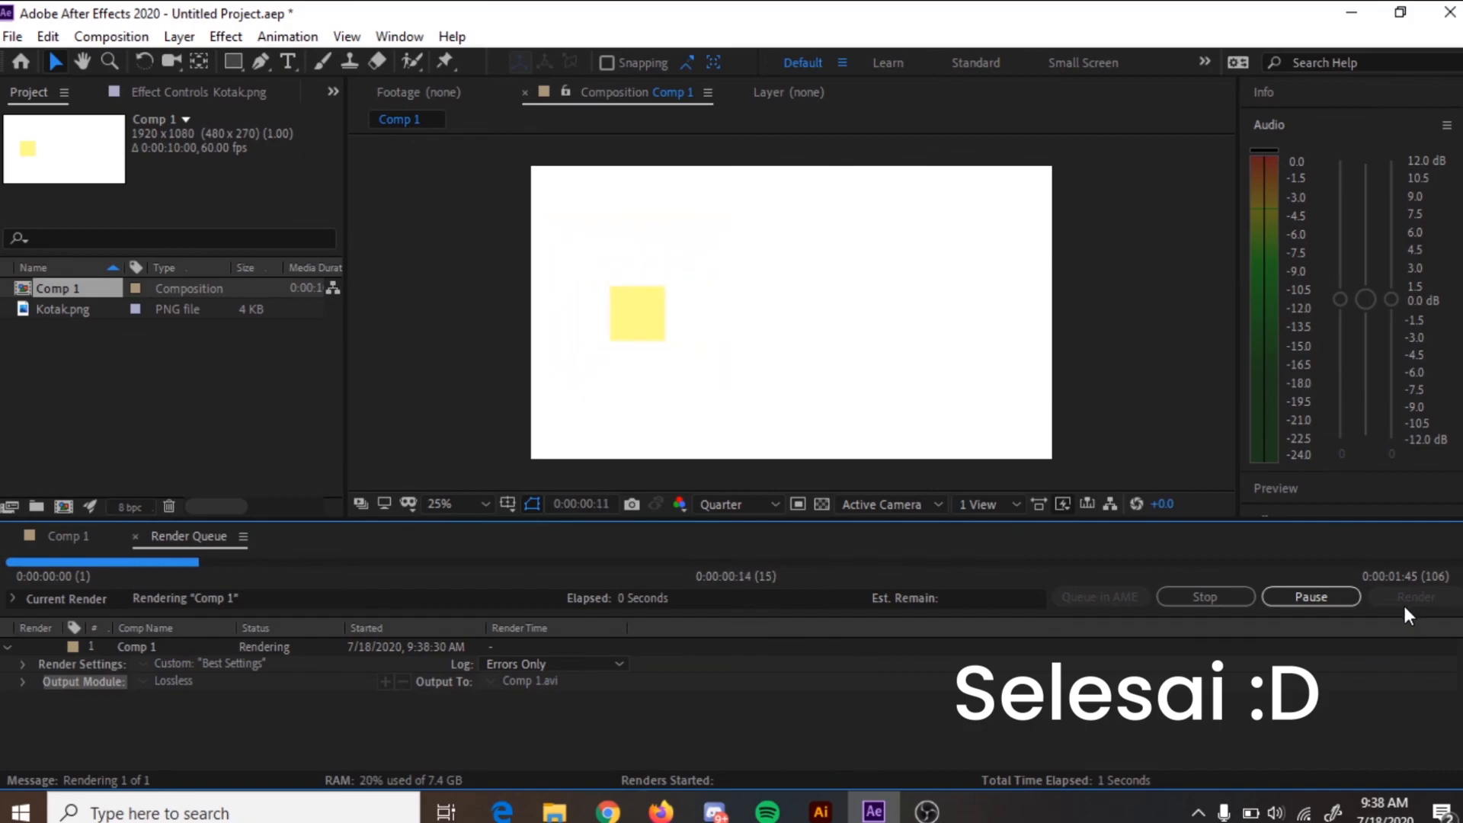